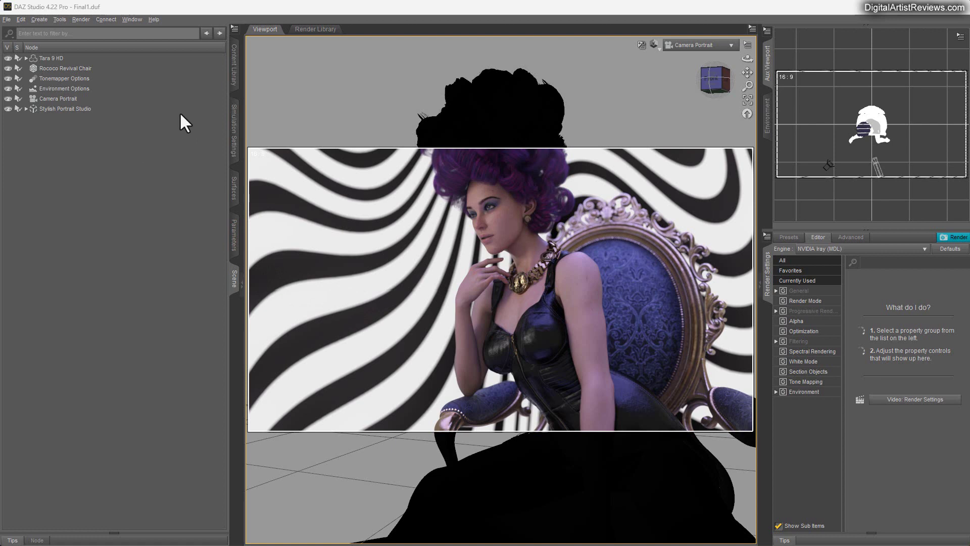
# - Select the Cylinder Room node inside the Stylish Portrait Studio group and show the Stylish Portrait Studio presets in the content library
pyautogui.click(234, 74)
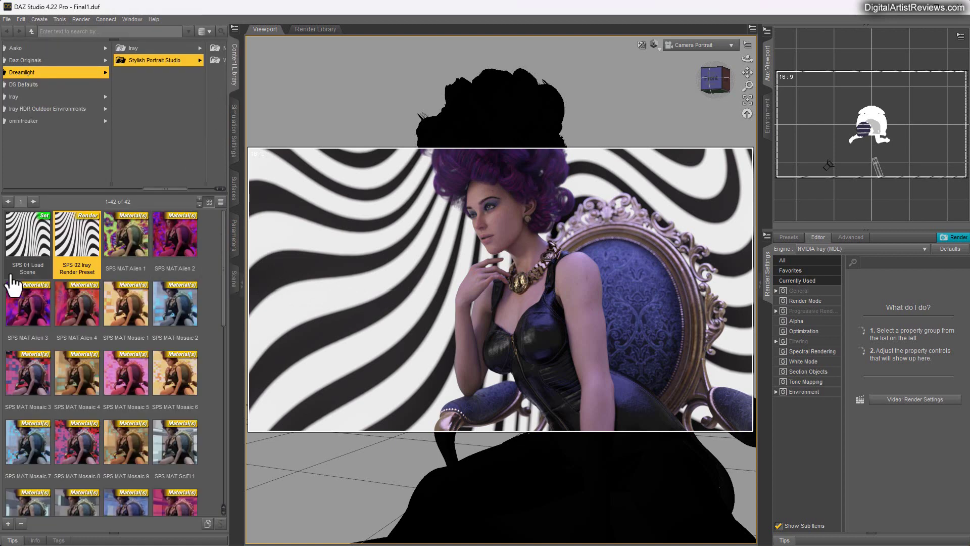
pyautogui.moveTo(23, 250)
pyautogui.mouseDown()
pyautogui.moveTo(548, 252)
pyautogui.moveTo(471, 211)
pyautogui.moveTo(552, 248)
pyautogui.moveTo(599, 220)
pyautogui.moveTo(680, 432)
pyautogui.moveTo(666, 404)
pyautogui.moveTo(637, 383)
pyautogui.moveTo(144, 302)
pyautogui.moveTo(31, 240)
pyautogui.mouseUp()
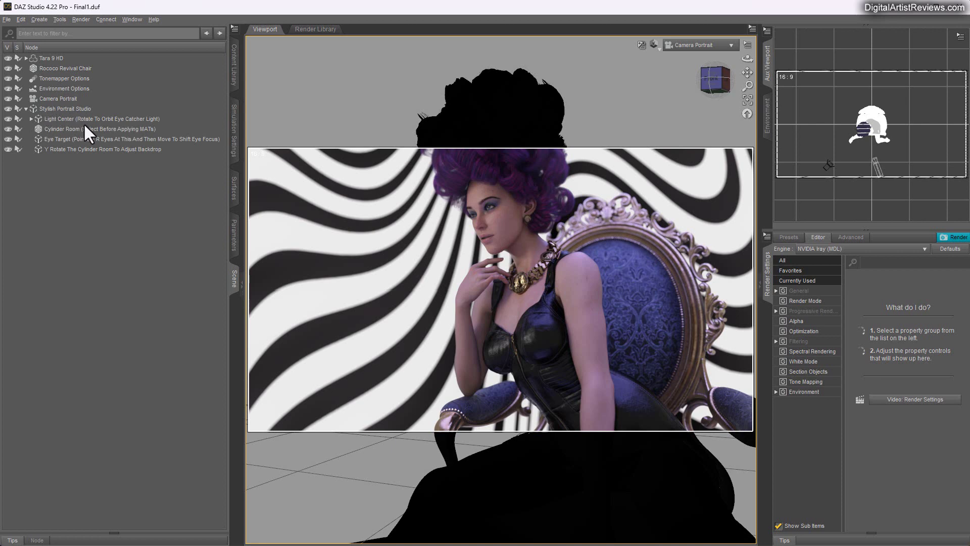
pyautogui.click(61, 129)
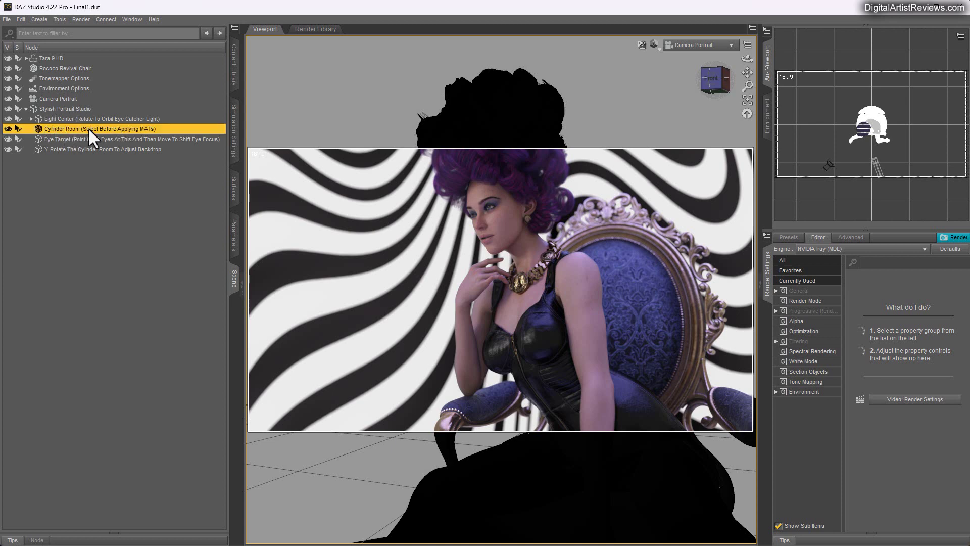
pyautogui.click(234, 81)
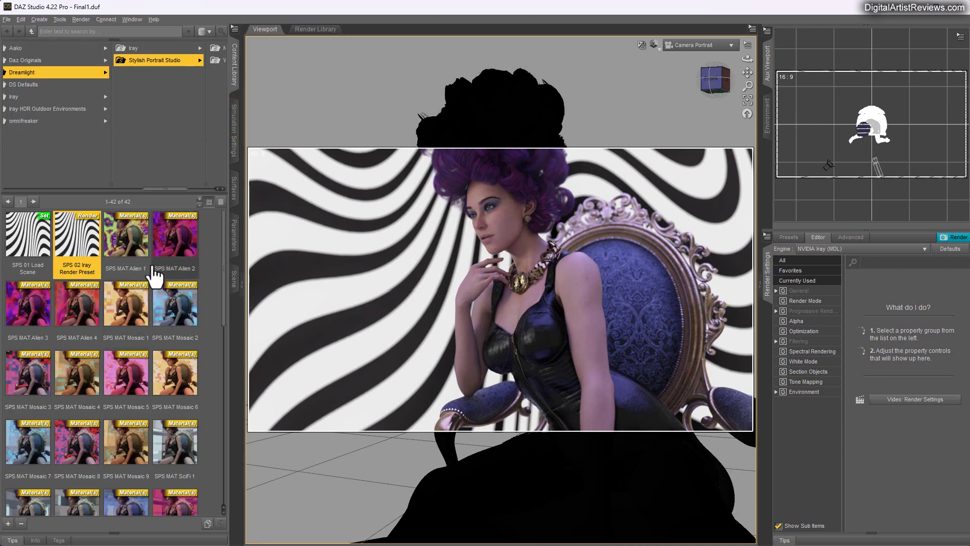
# - Try the SPS MAT Alien 4, Mosaic 5 and SciFi 7 material presets on the Cylinder Room
pyautogui.doubleClick(77, 318)
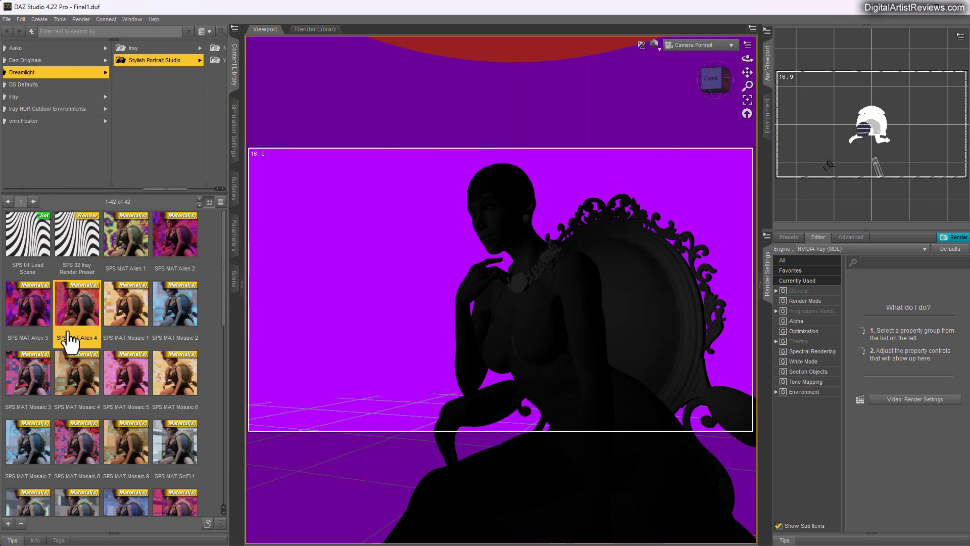
pyautogui.moveTo(70, 343)
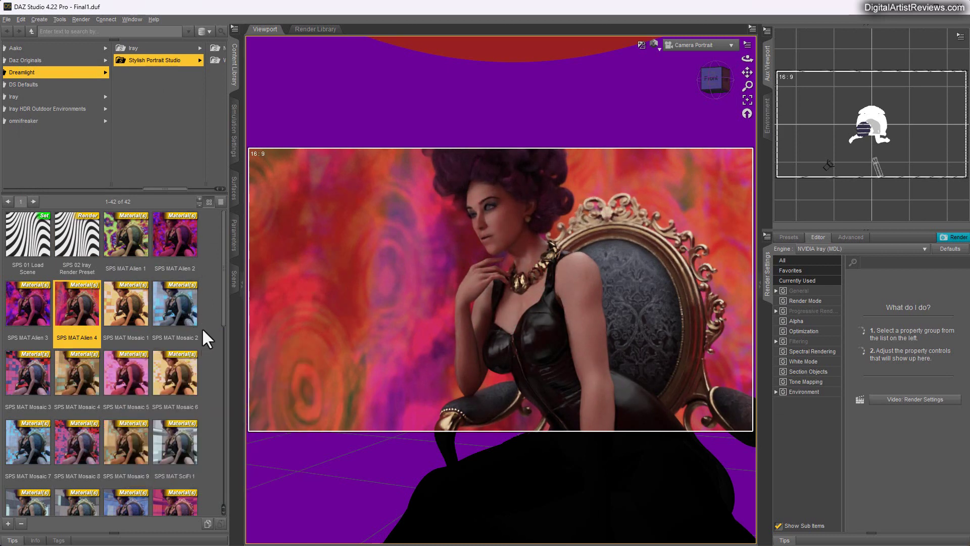
pyautogui.doubleClick(124, 391)
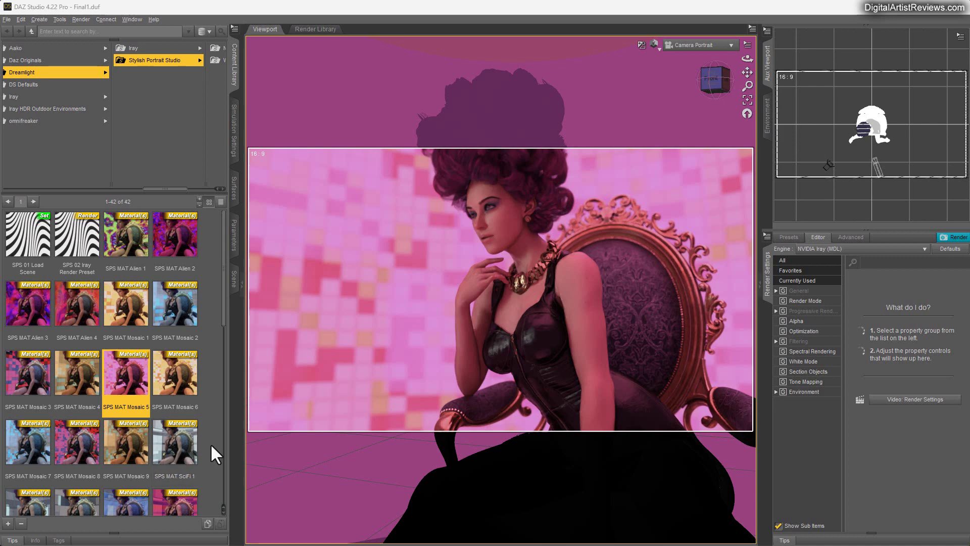
pyautogui.scroll(-3, 171, 314)
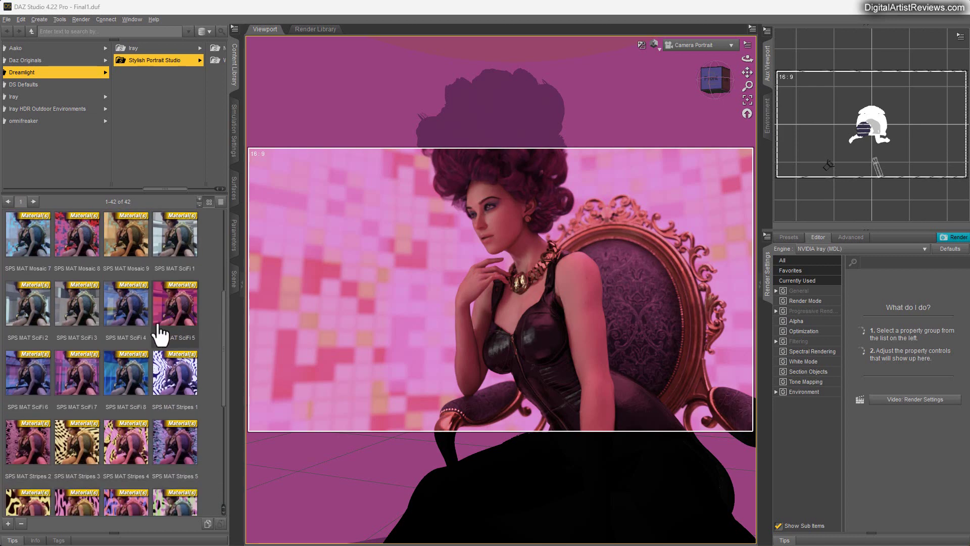
pyautogui.click(78, 386)
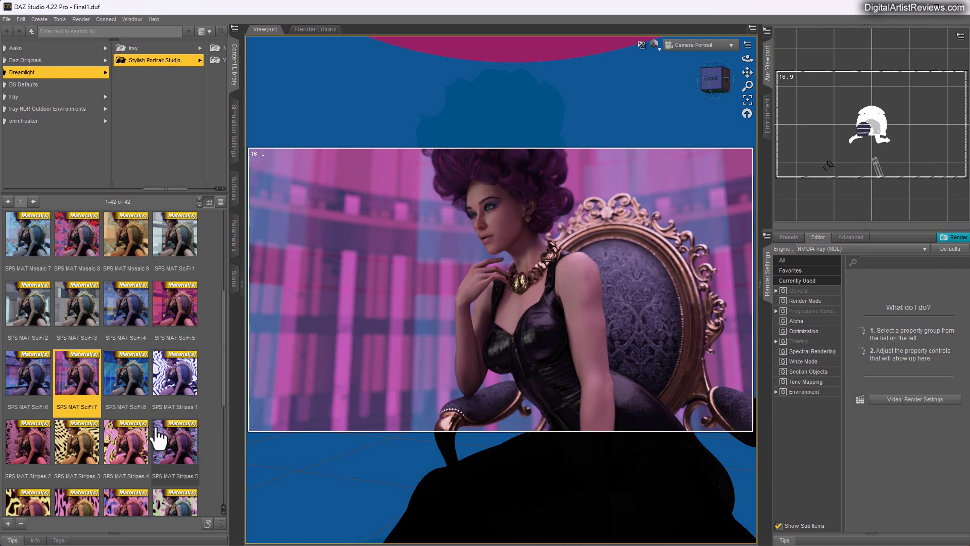
# - Try the SPS MAT Stripes 1, Zebra 1, Zebra 6 and Zebra 8 material presets on the Cylinder Room
pyautogui.doubleClick(177, 374)
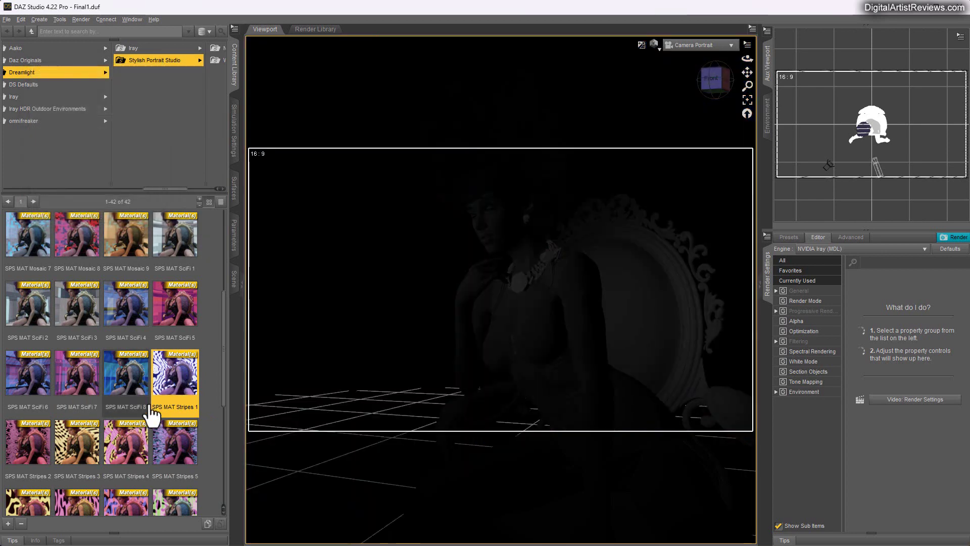
pyautogui.scroll(-4, 121, 374)
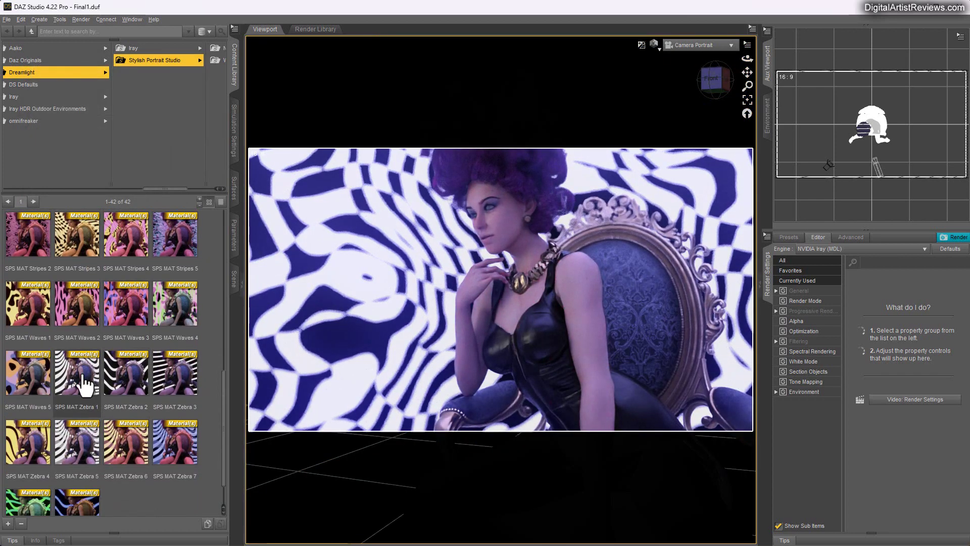
pyautogui.doubleClick(84, 391)
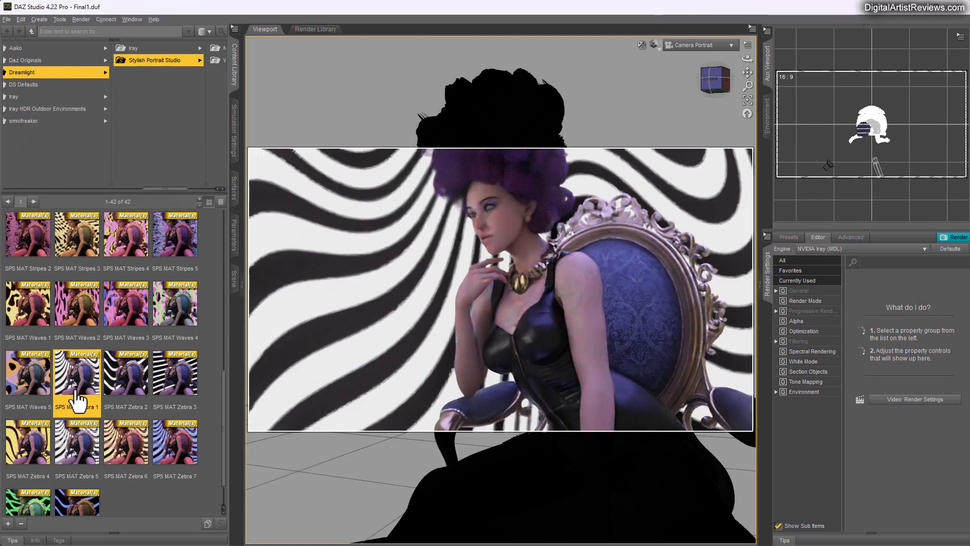
pyautogui.doubleClick(131, 444)
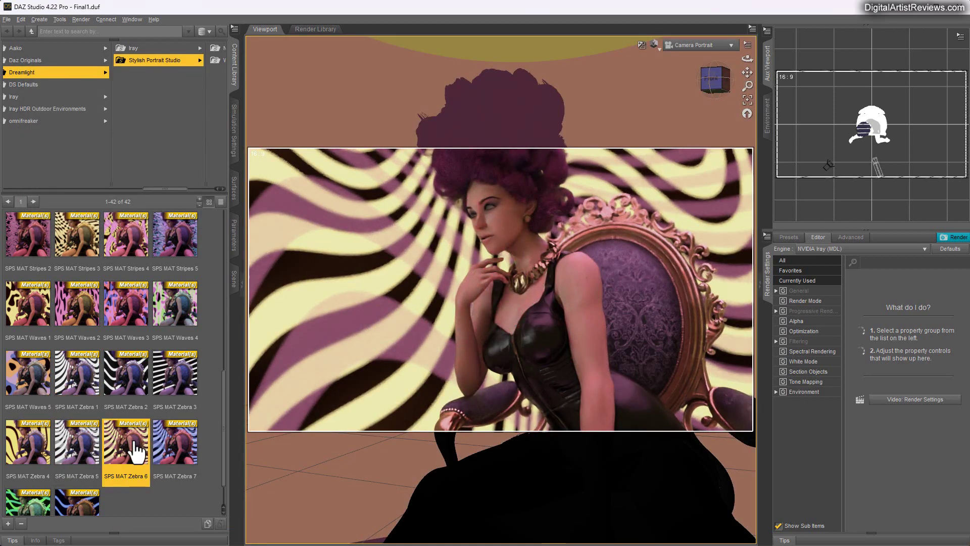
pyautogui.moveTo(143, 438)
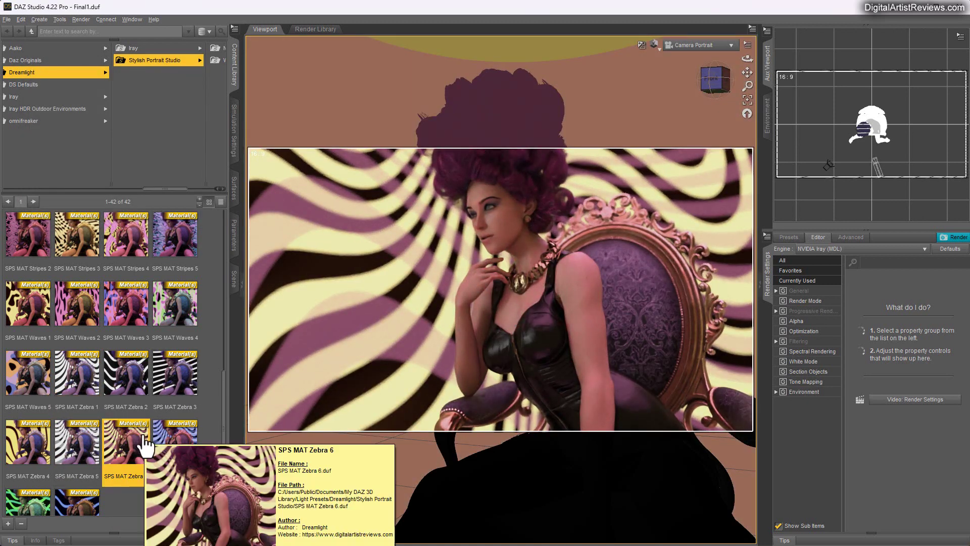
pyautogui.scroll(-2, 76, 429)
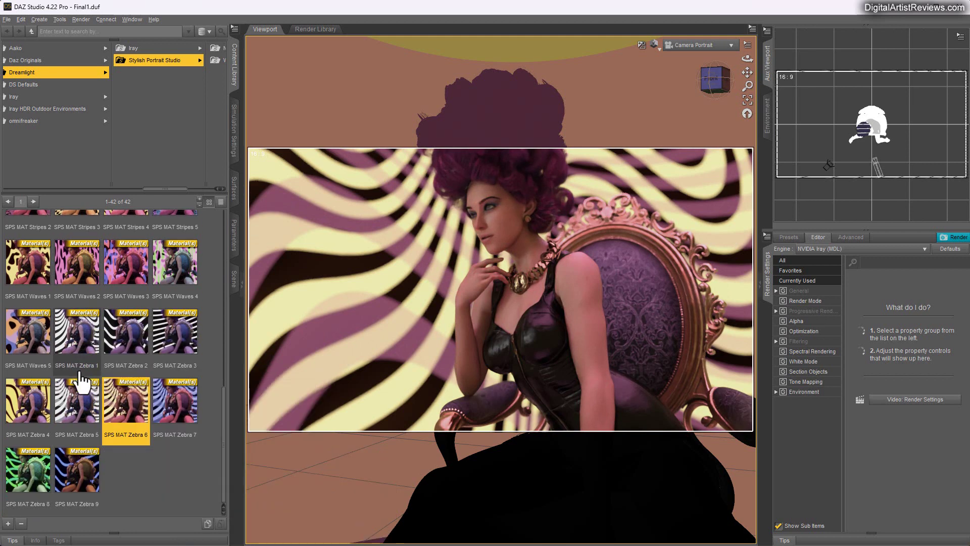
pyautogui.doubleClick(23, 480)
# - Apply the SPS MAT Zebra 1 material preset to the Cylinder Room
pyautogui.scroll(3, 106, 356)
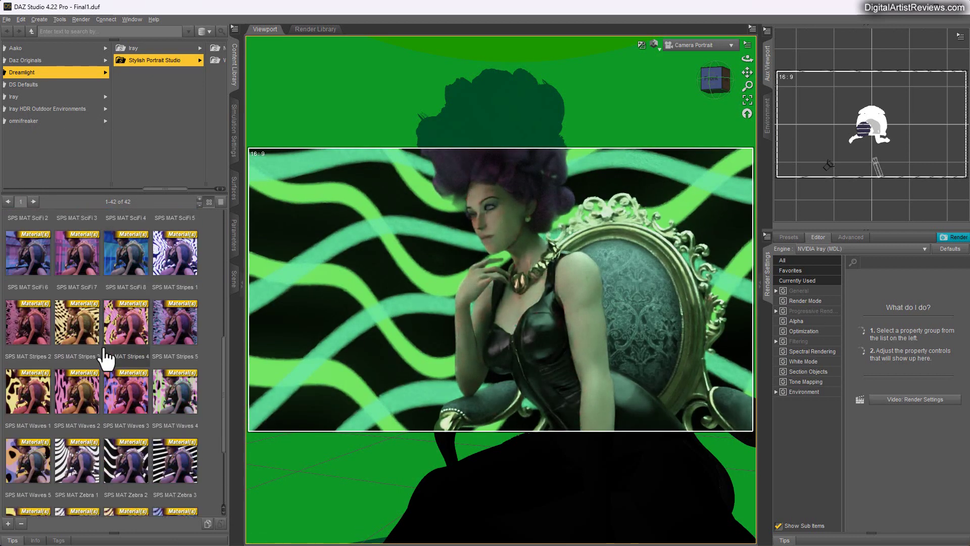
pyautogui.scroll(-3, 131, 399)
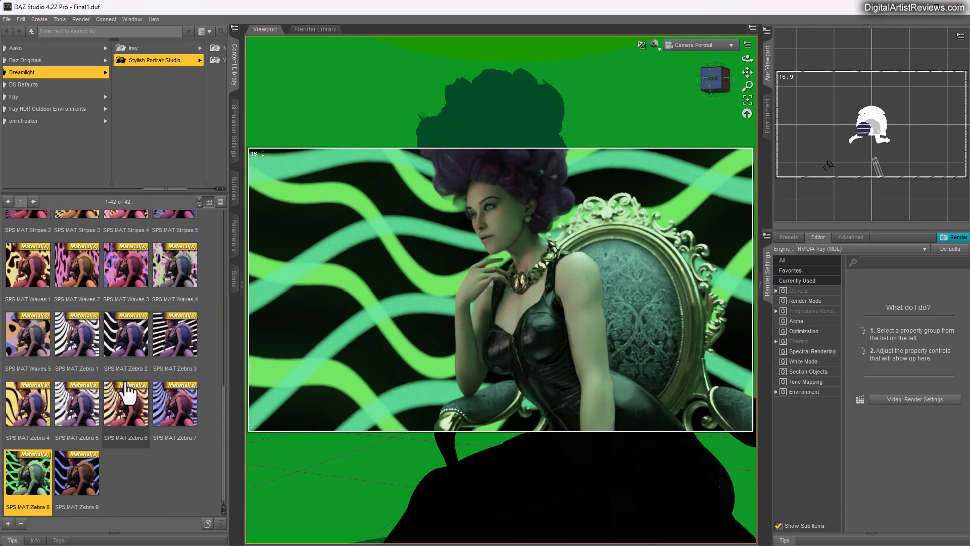
pyautogui.doubleClick(78, 331)
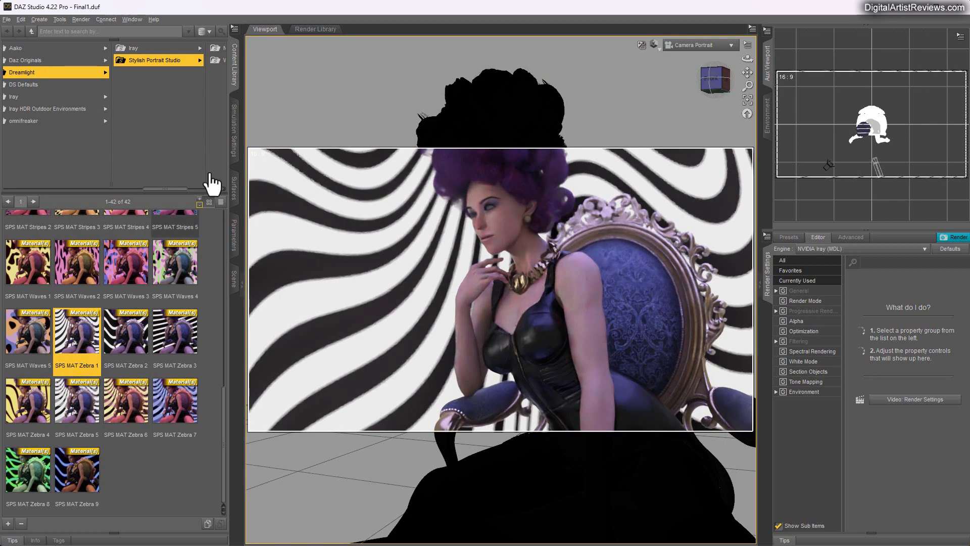
# - Select the Light Center node, expand it to reveal its Eye Catcher light, and show its transform parameters
pyautogui.click(234, 278)
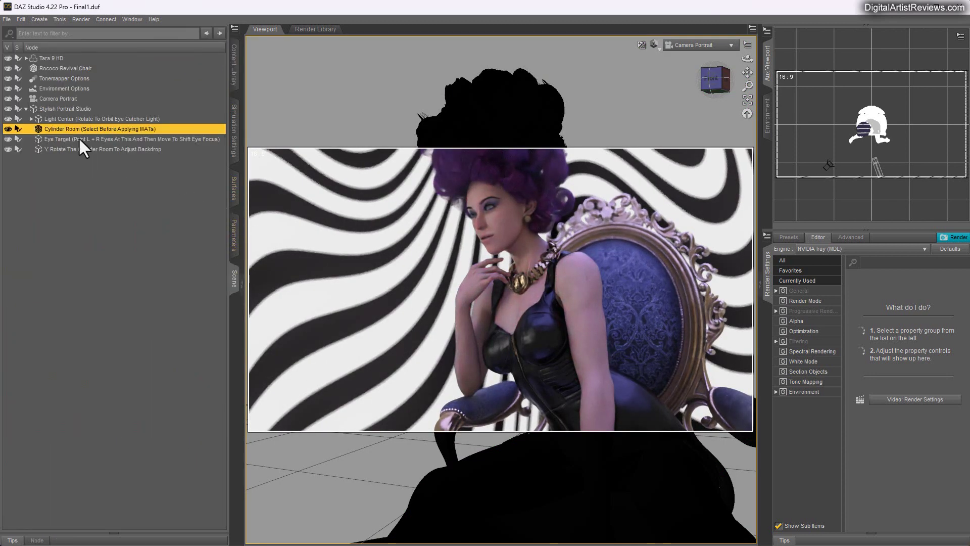
pyautogui.click(59, 119)
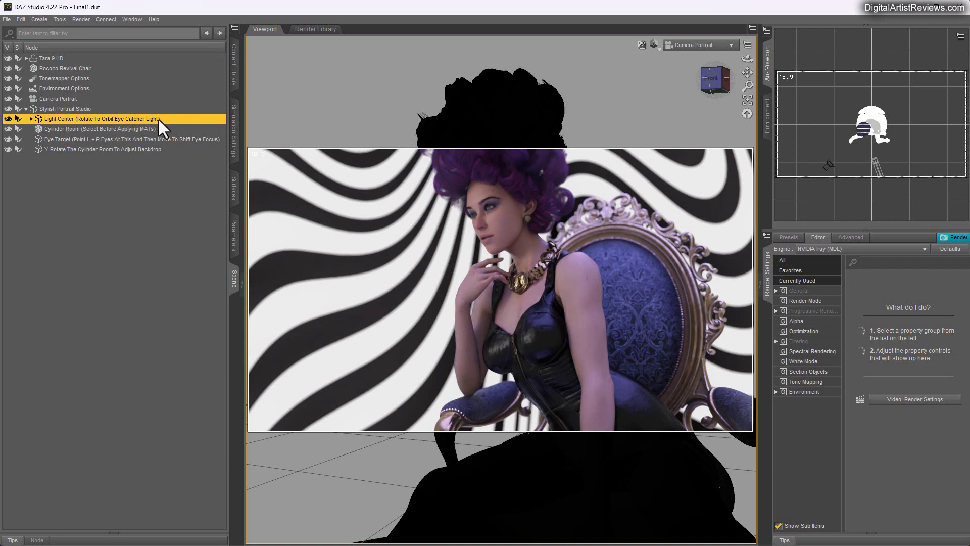
pyautogui.click(30, 119)
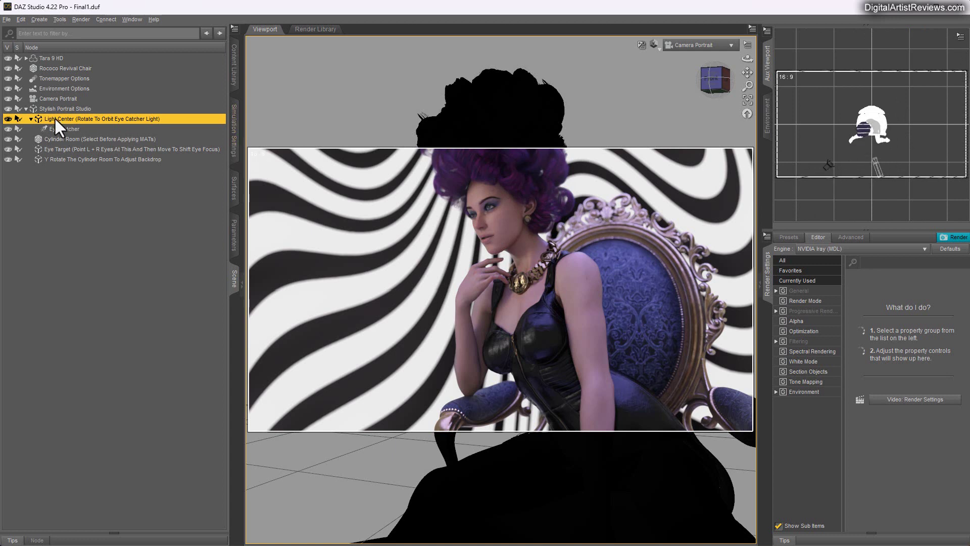
pyautogui.click(233, 241)
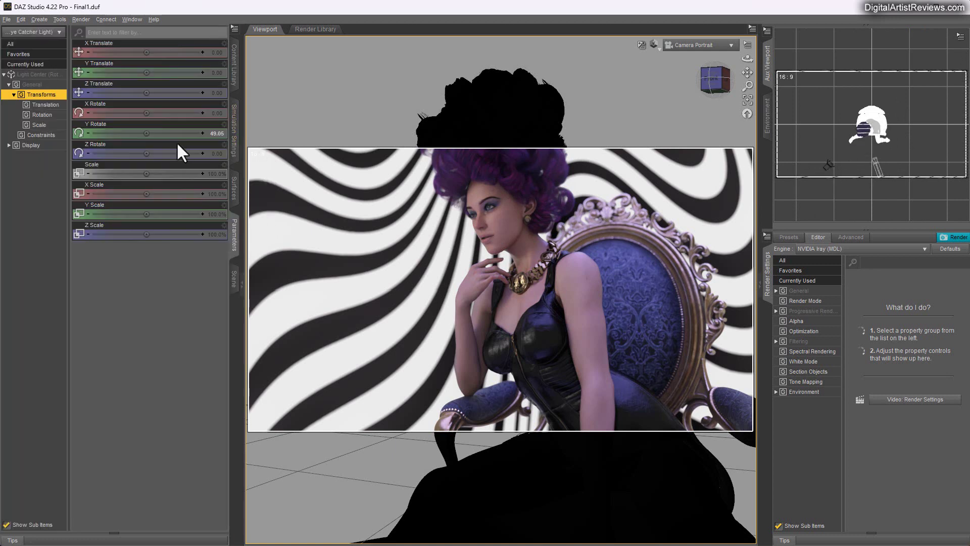
# - Try orbiting the Eye Catcher light by changing the Light Center's Y rotation to about 69.80, 149.45 and 65.72
pyautogui.moveTo(145, 134); pyautogui.dragTo(152, 134)
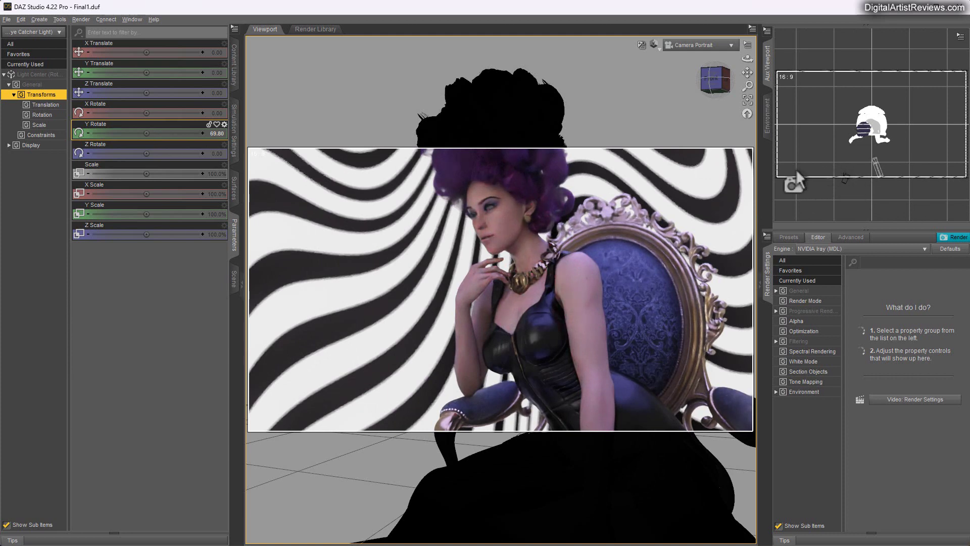
pyautogui.moveTo(147, 133); pyautogui.dragTo(165, 134)
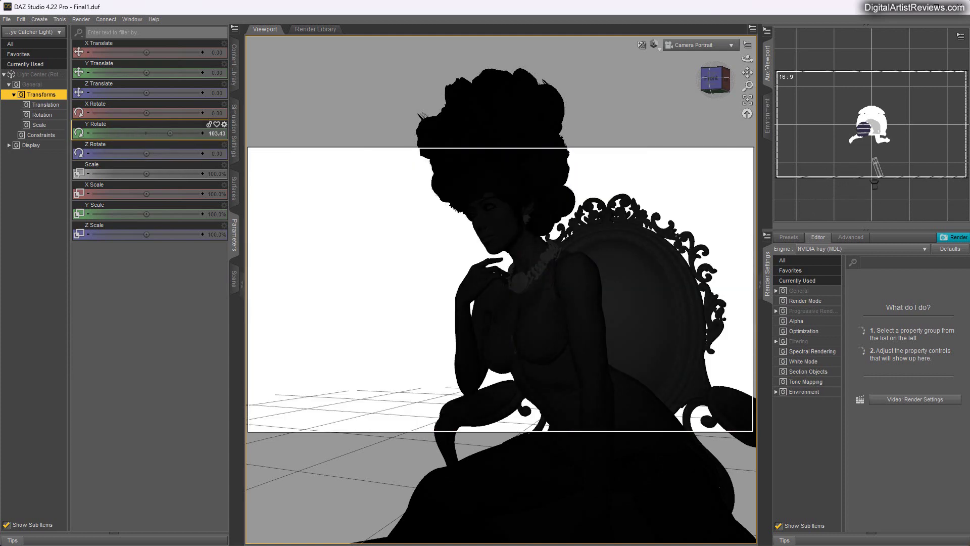
pyautogui.moveTo(172, 133); pyautogui.dragTo(174, 134)
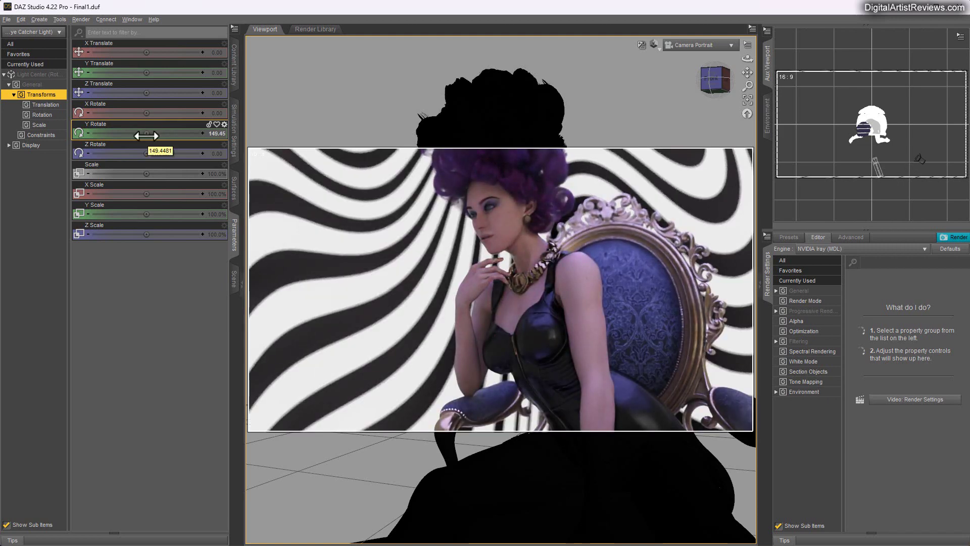
pyautogui.moveTo(146, 134); pyautogui.dragTo(124, 134)
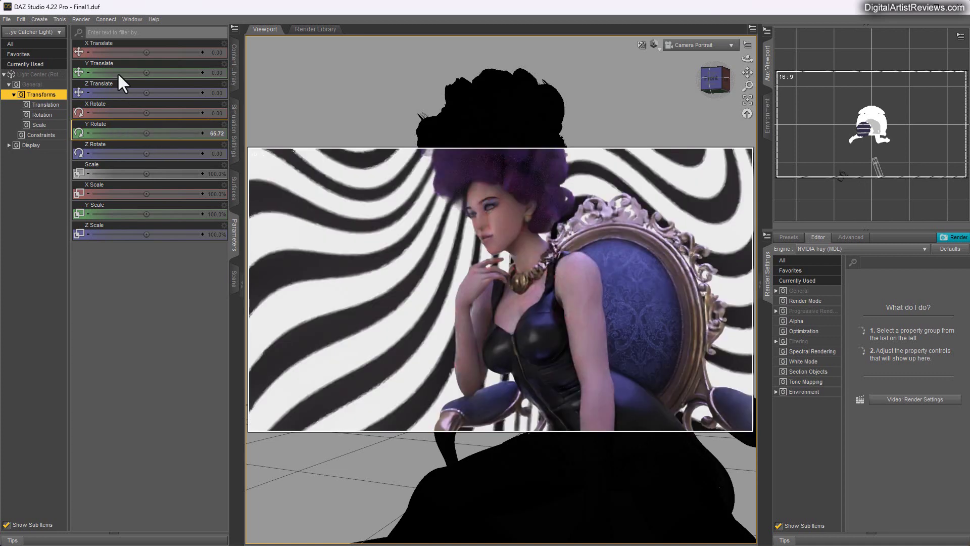
# - Undo all the Y rotation changes made to the Light Center
pyautogui.click(19, 19)
pyautogui.click(22, 29)
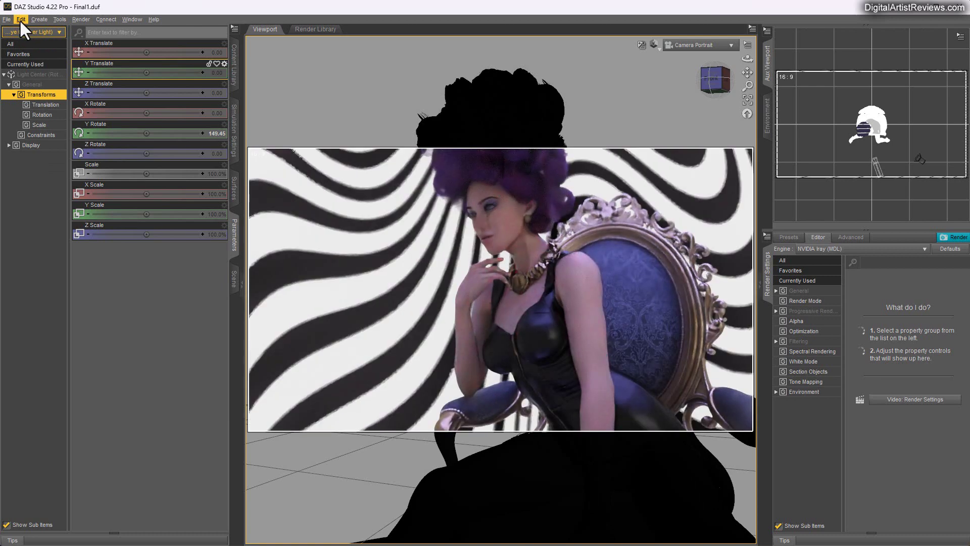
pyautogui.click(20, 19)
pyautogui.click(25, 34)
pyautogui.click(21, 20)
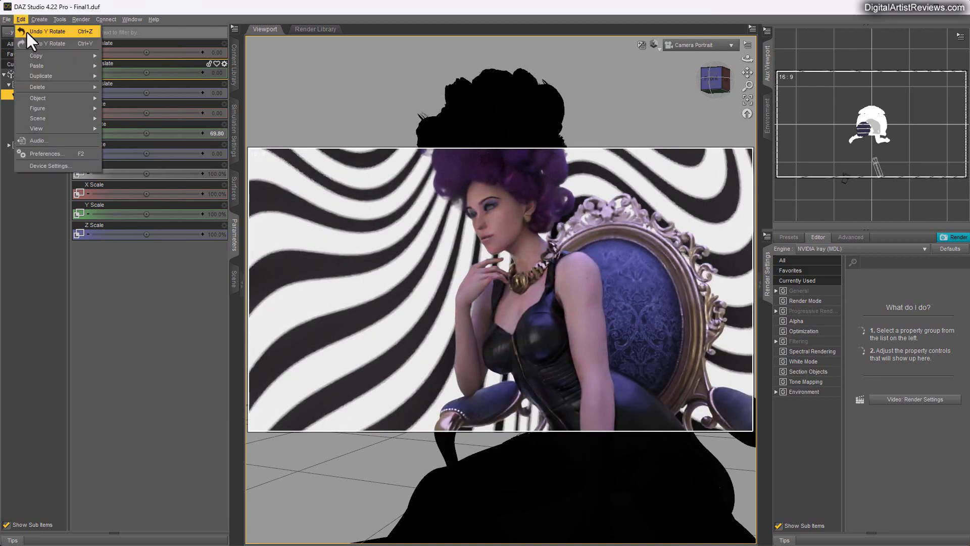
pyautogui.click(26, 32)
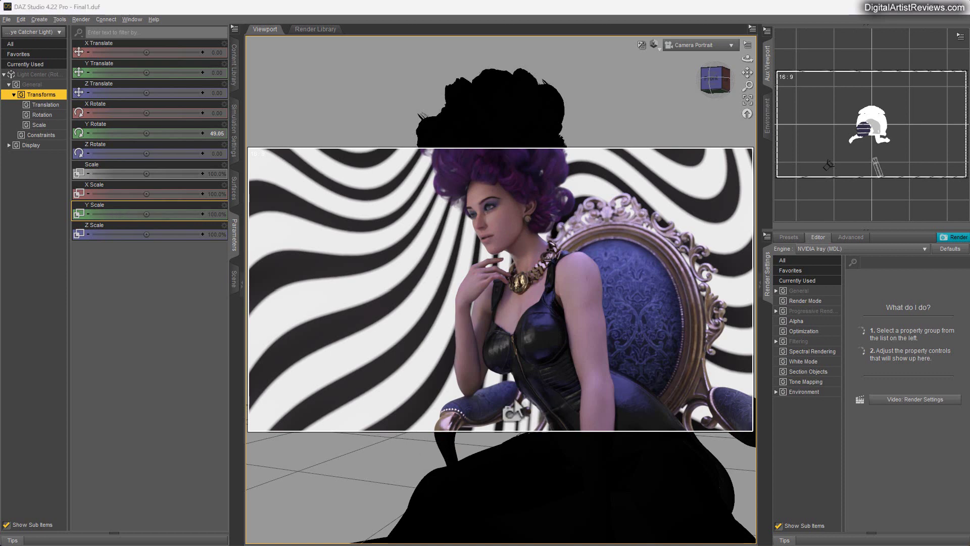
# - Examine the cylinder room and the Eye Catcher light's placement from the Perspective View, and return to the Camera Portrait view
pyautogui.click(697, 51)
pyautogui.click(697, 52)
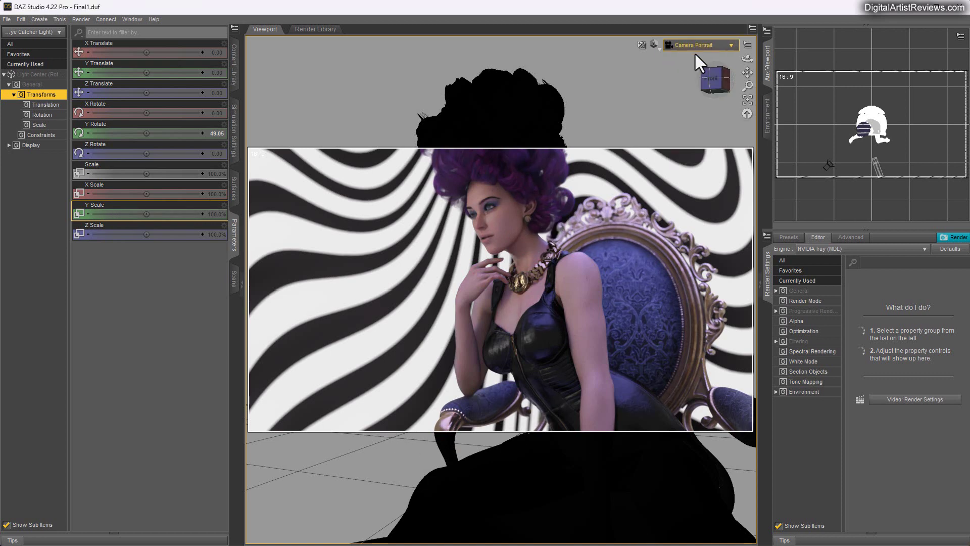
pyautogui.moveTo(747, 59); pyautogui.dragTo(780, 73)
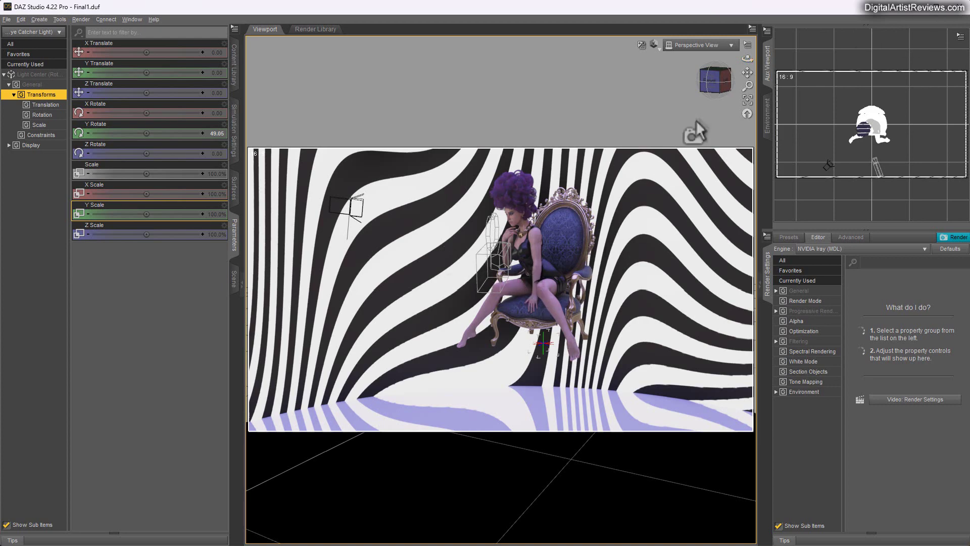
pyautogui.moveTo(747, 60)
pyautogui.mouseDown()
pyautogui.moveTo(746, 94)
pyautogui.moveTo(746, 75)
pyautogui.mouseUp()
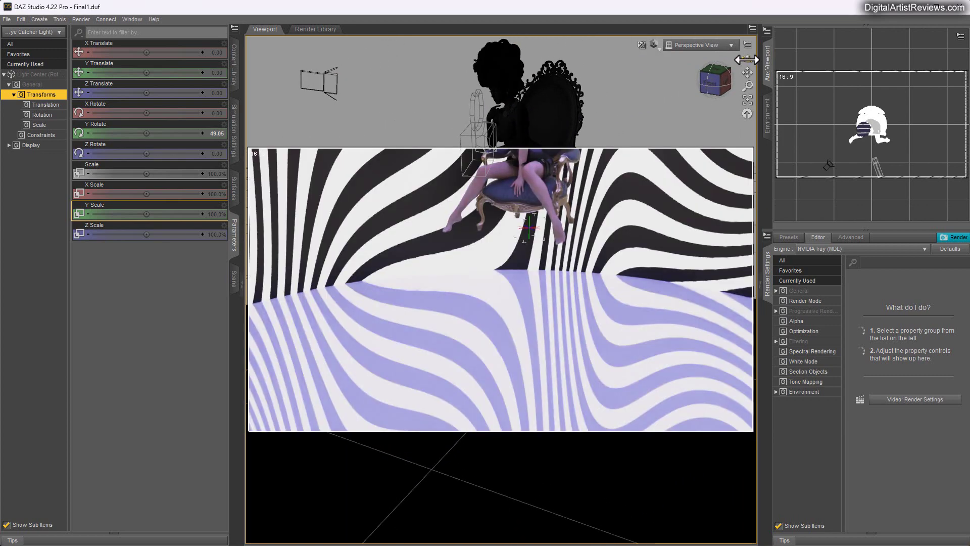
pyautogui.moveTo(746, 59); pyautogui.dragTo(746, 45)
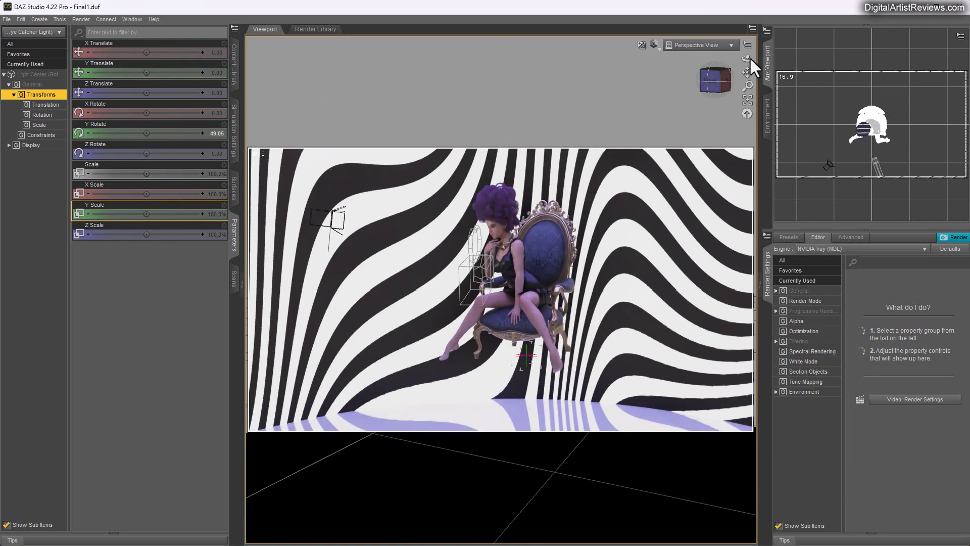
pyautogui.moveTo(750, 57); pyautogui.dragTo(694, 60)
pyautogui.click(692, 51)
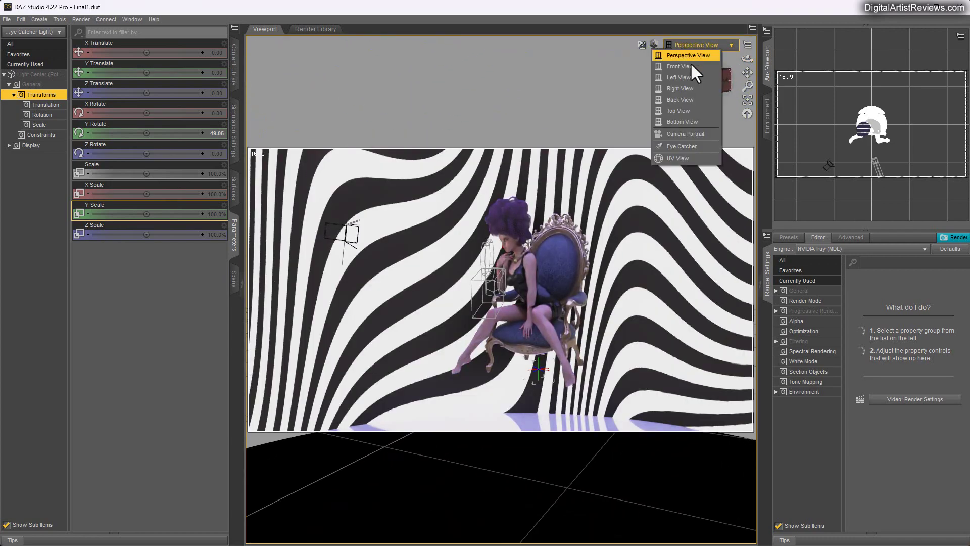
pyautogui.click(680, 125)
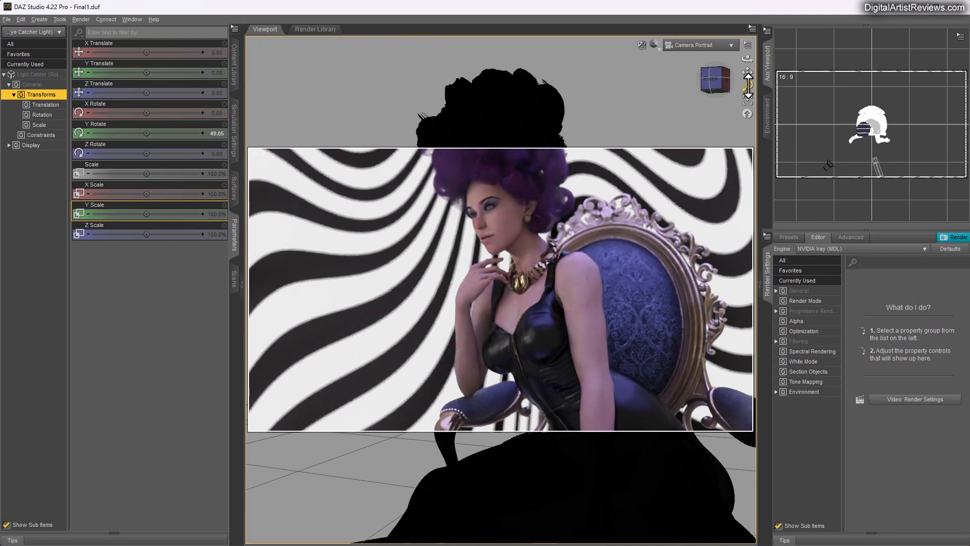
# - Try orbiting the view through Camera Portrait, and undo the camera rotation and zoom
pyautogui.moveTo(748, 85); pyautogui.dragTo(727, 60)
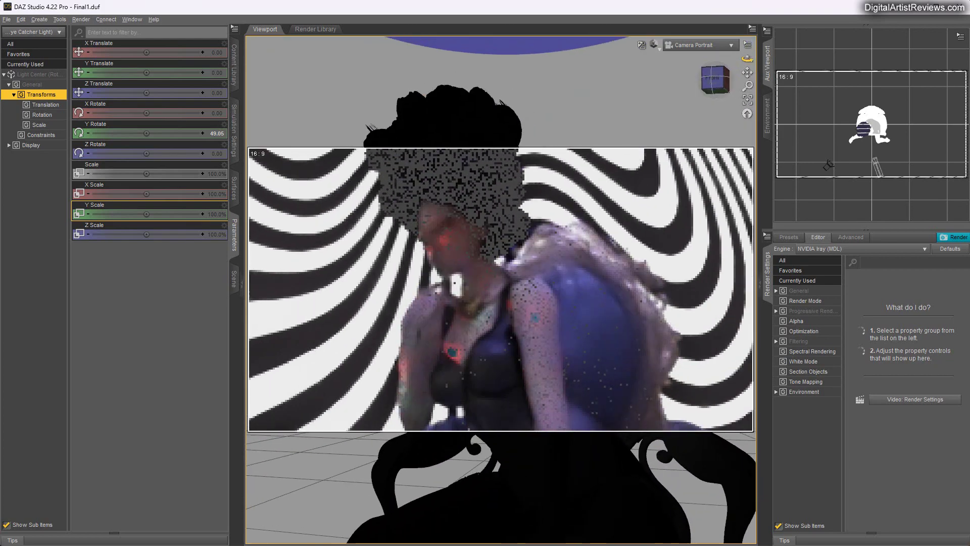
pyautogui.click(21, 18)
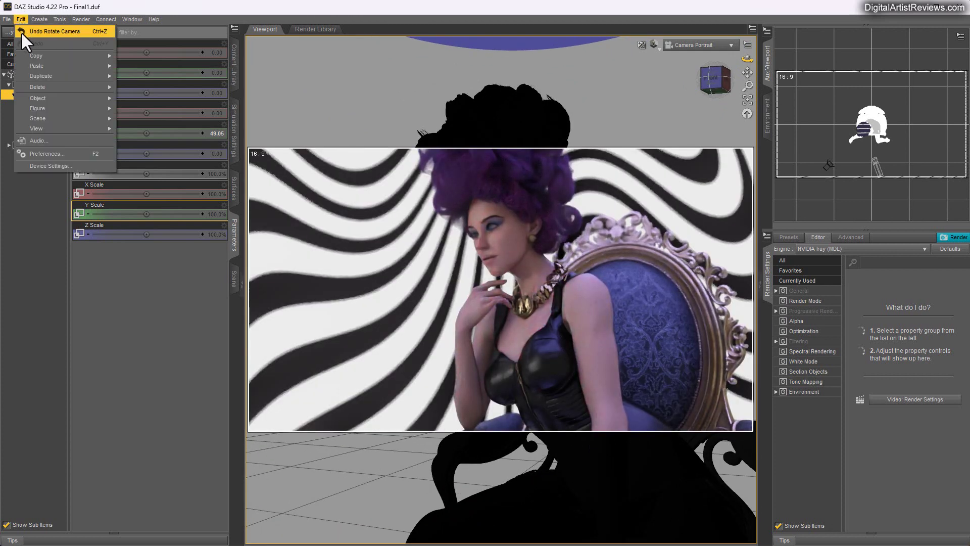
pyautogui.click(21, 32)
pyautogui.click(21, 19)
pyautogui.click(19, 31)
# - Undo the loading of the SPS MAT Zebra 1 backdrop material and redo it
pyautogui.click(20, 20)
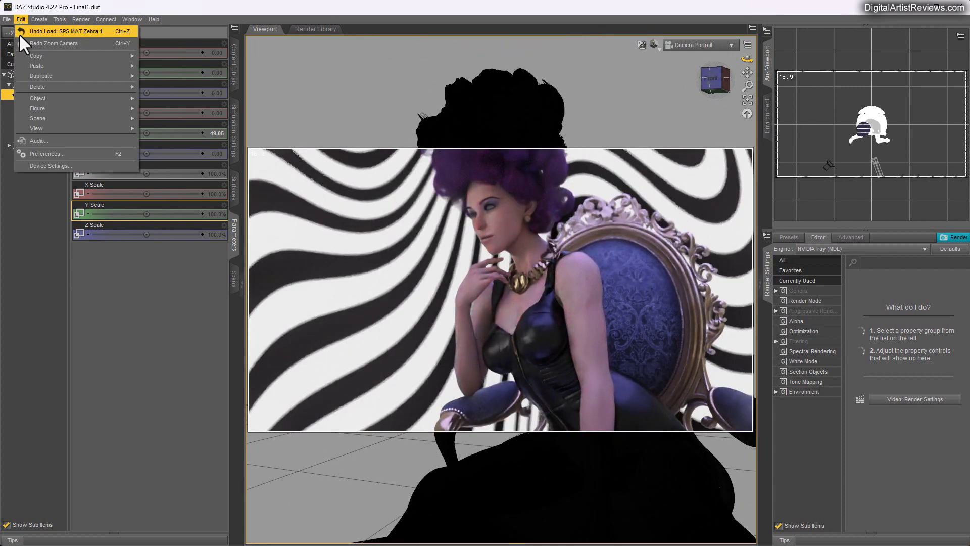
pyautogui.click(19, 34)
pyautogui.click(20, 21)
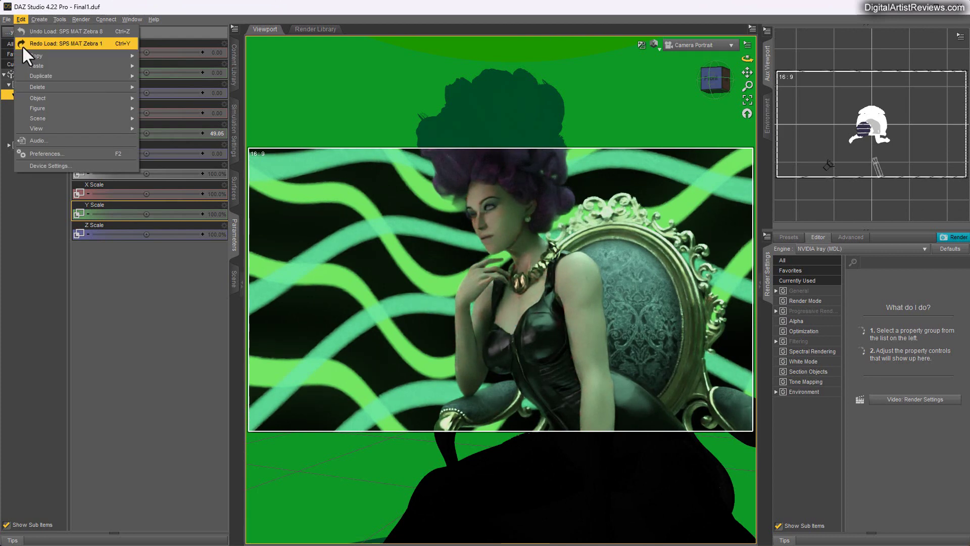
pyautogui.click(22, 44)
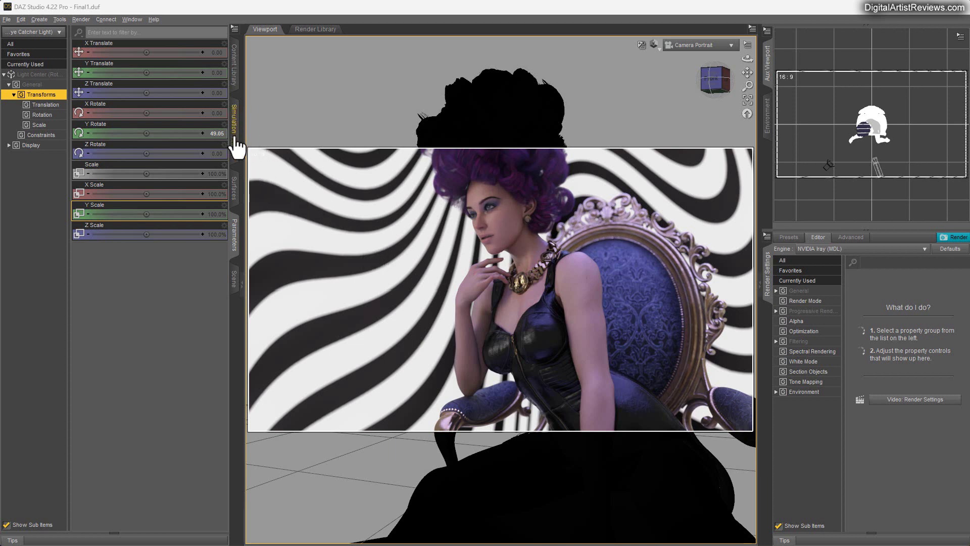
# - Select the Eye Target node, locate it in the Top View and show its transform parameters
pyautogui.click(234, 275)
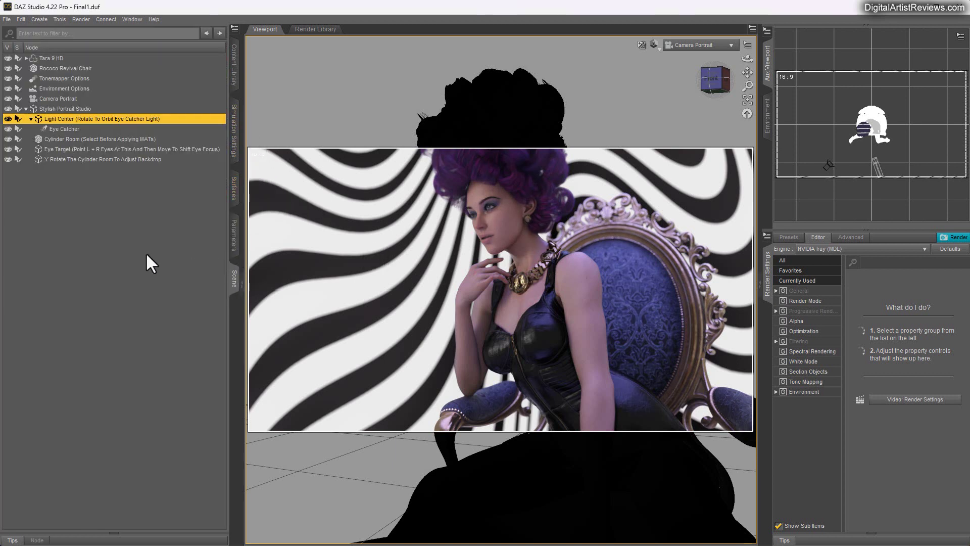
pyautogui.click(54, 149)
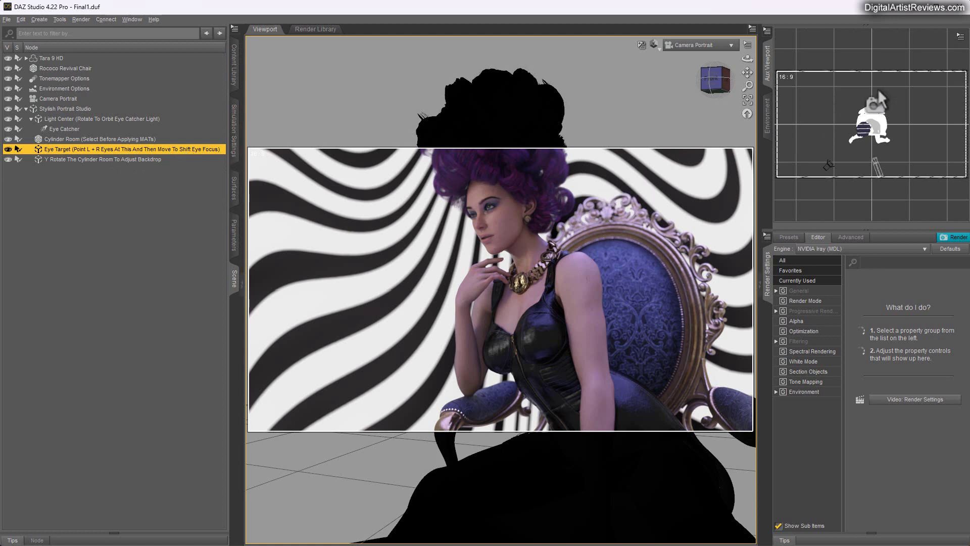
pyautogui.moveTo(939, 58)
pyautogui.moveTo(960, 79)
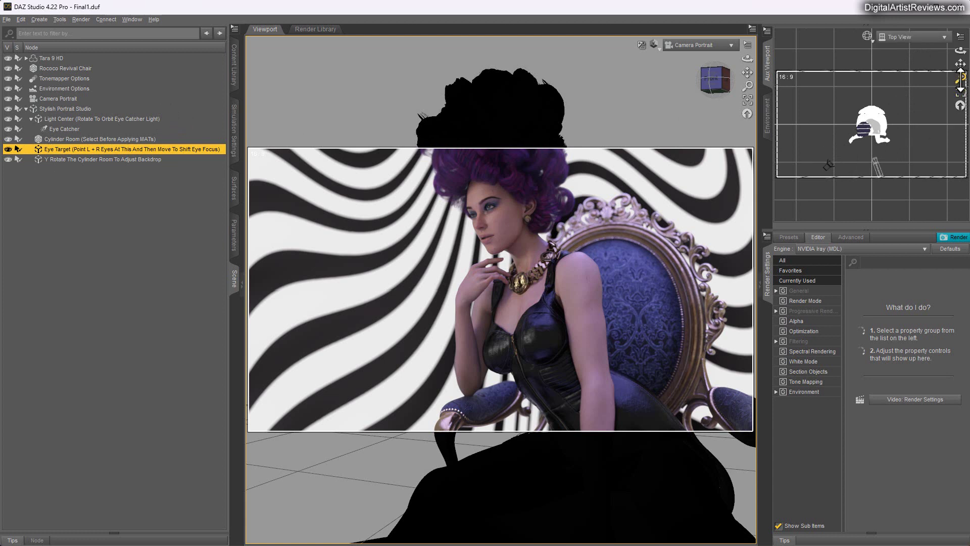
pyautogui.moveTo(960, 78); pyautogui.dragTo(960, 104)
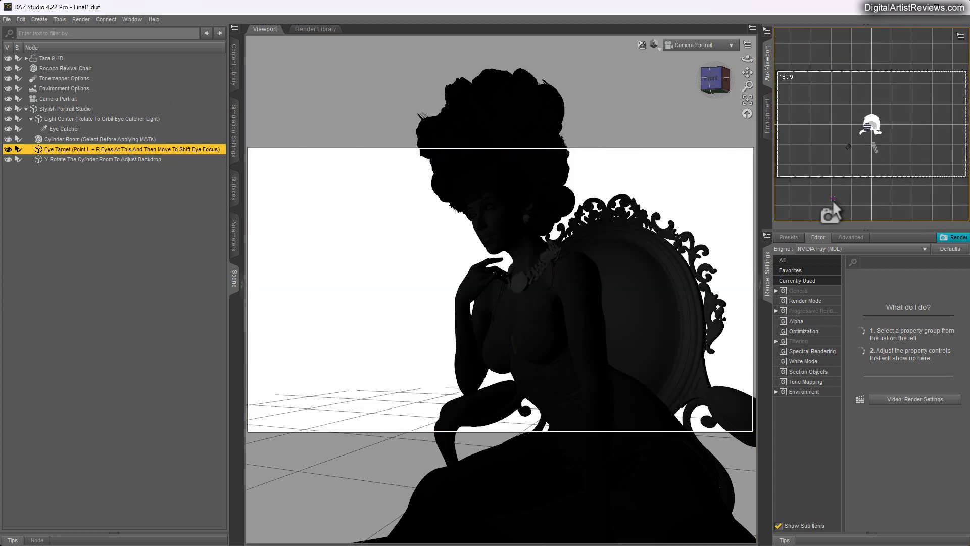
pyautogui.click(234, 235)
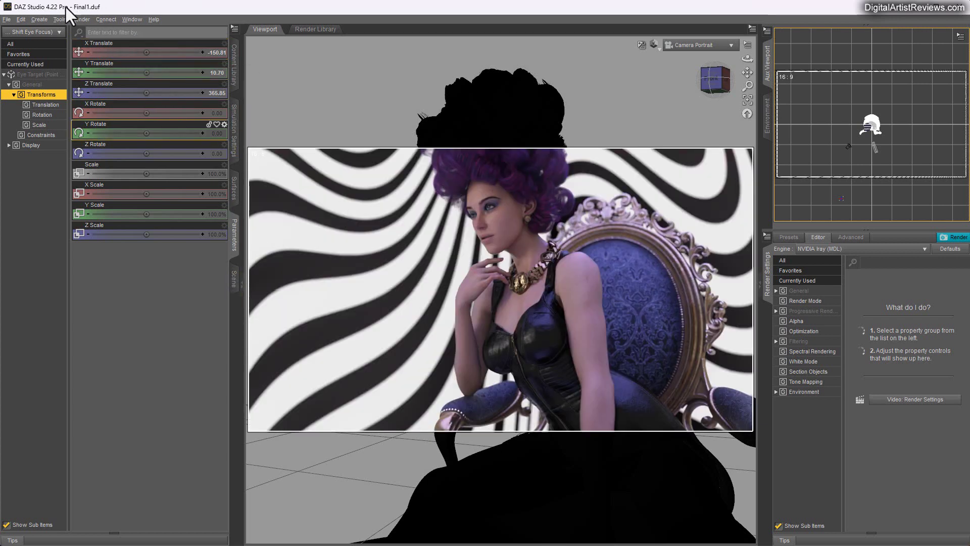
# - Select the Tara 9 HD figure's left eye in the viewport and show its bone in the scene hierarchy
pyautogui.click(58, 19)
pyautogui.click(64, 44)
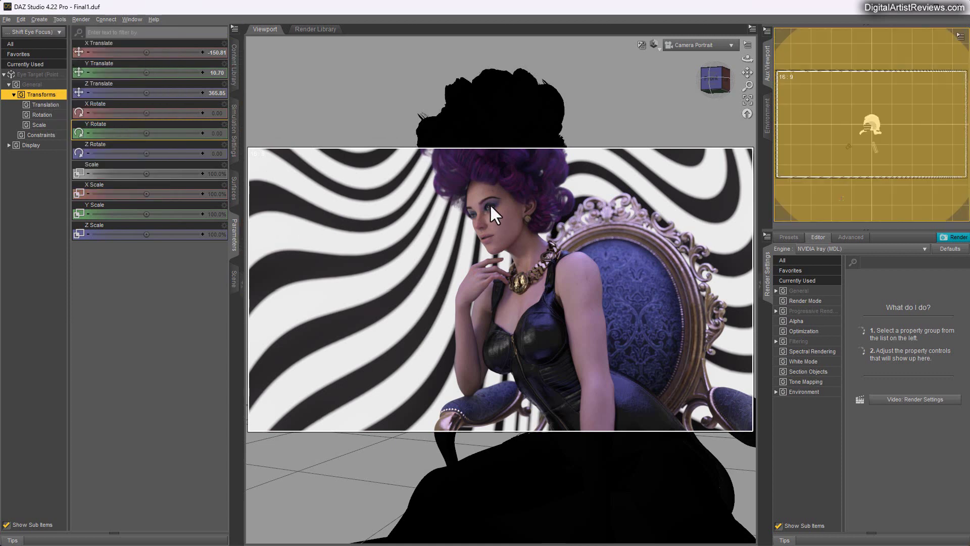
pyautogui.click(490, 206)
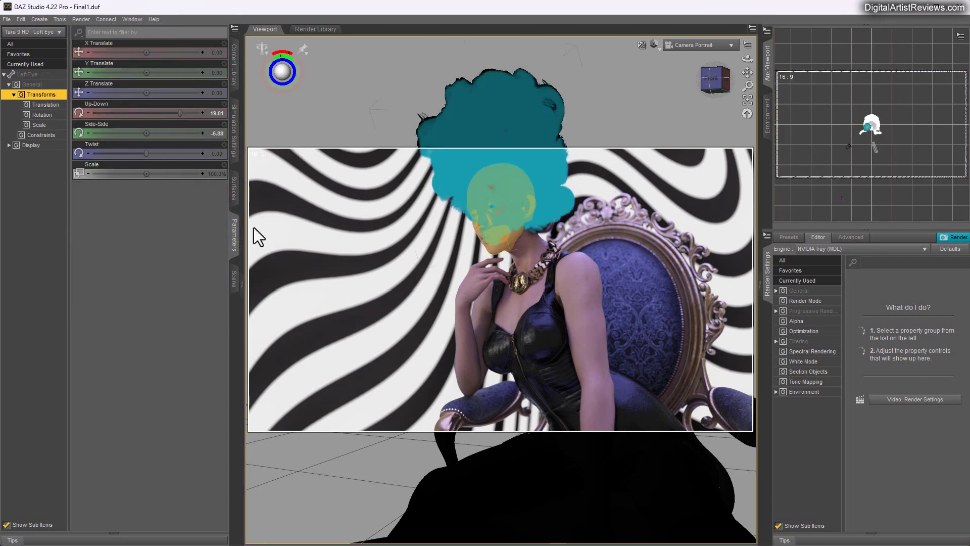
pyautogui.click(234, 281)
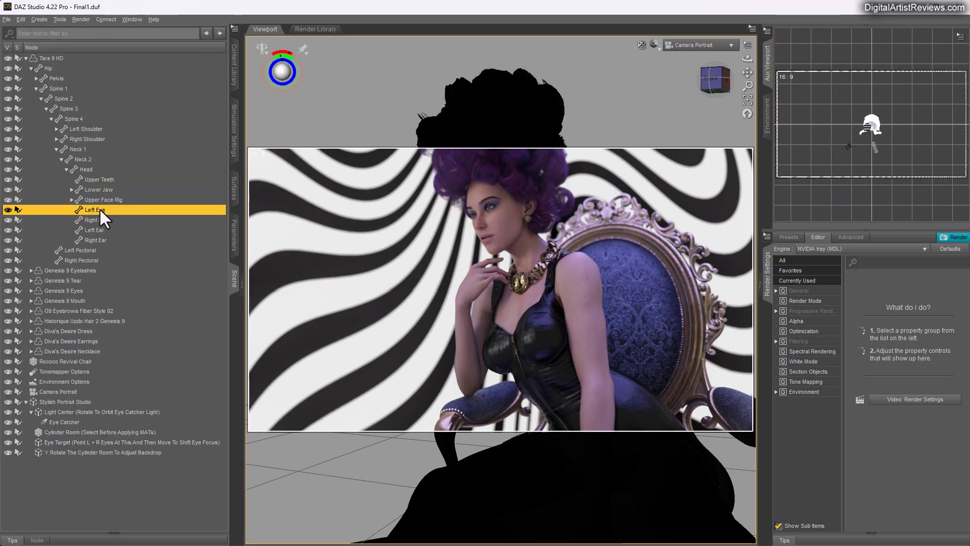
# - Set the Left Eye's Point At parameter to the Eye Target node within Stylish Portrait Studio
pyautogui.click(234, 234)
pyautogui.click(28, 75)
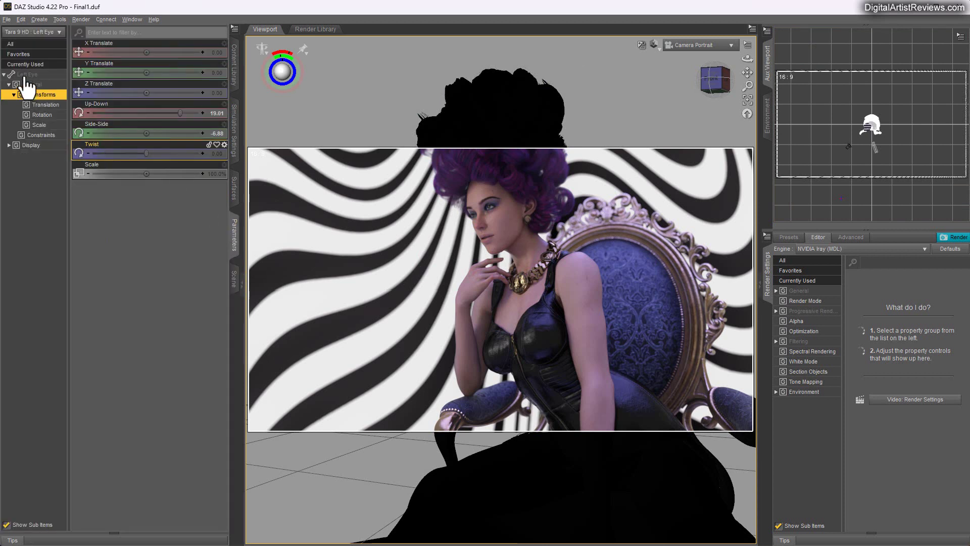
pyautogui.click(121, 194)
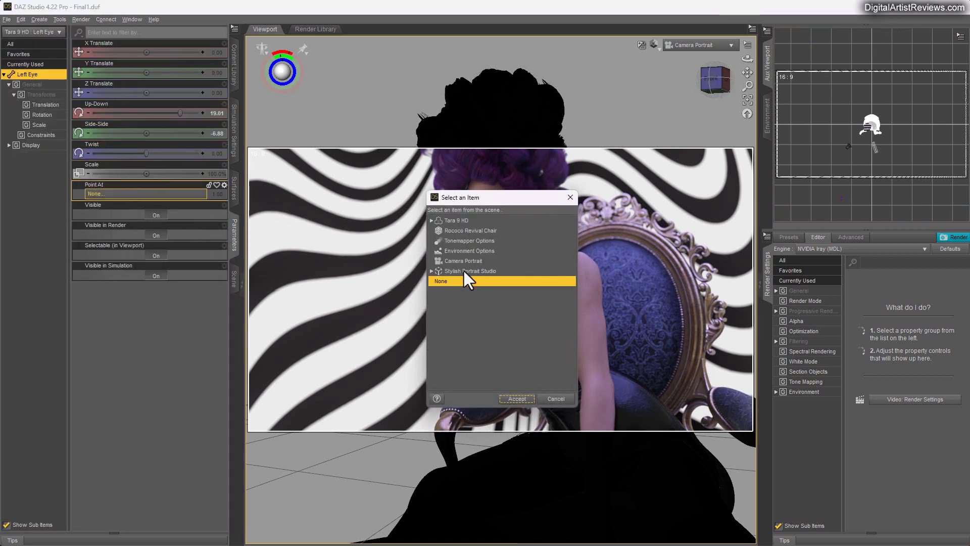
pyautogui.click(431, 271)
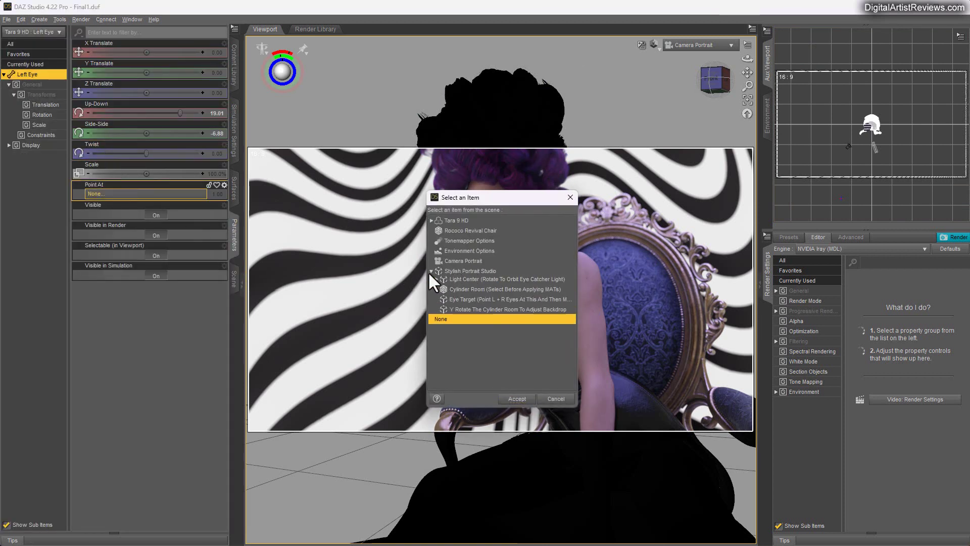
pyautogui.click(465, 302)
pyautogui.click(515, 400)
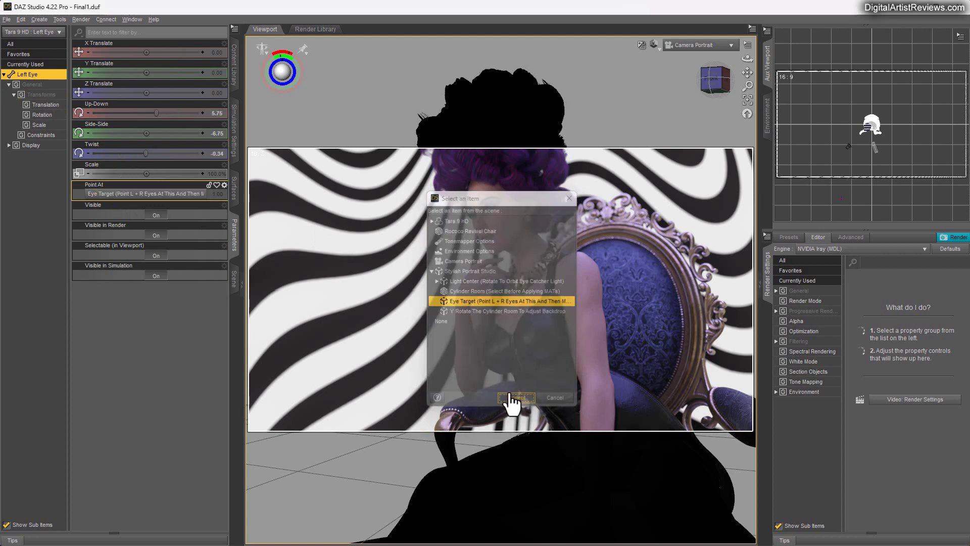
# - Select the Right Eye bone and set its Point At parameter to the Stylish Portrait Studio's Eye Target node
pyautogui.click(234, 279)
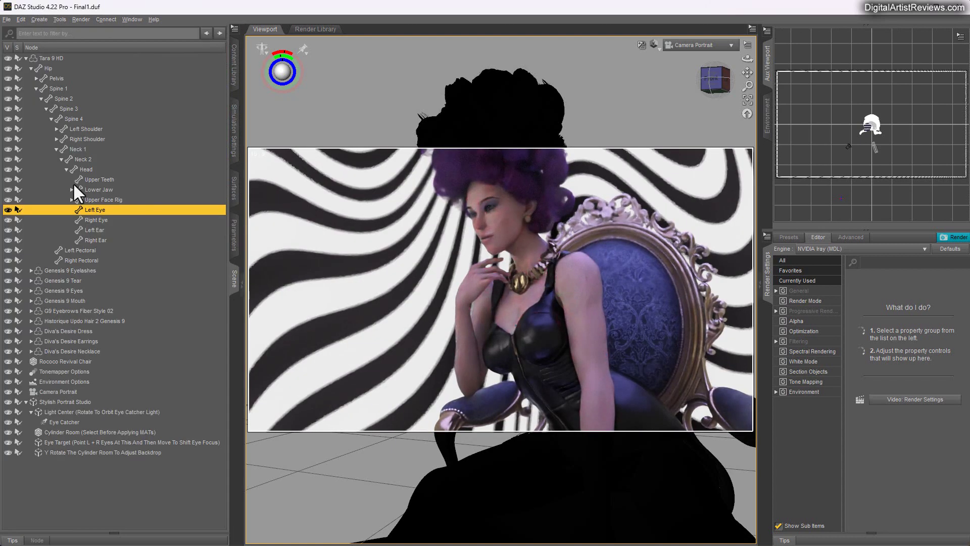
pyautogui.click(87, 220)
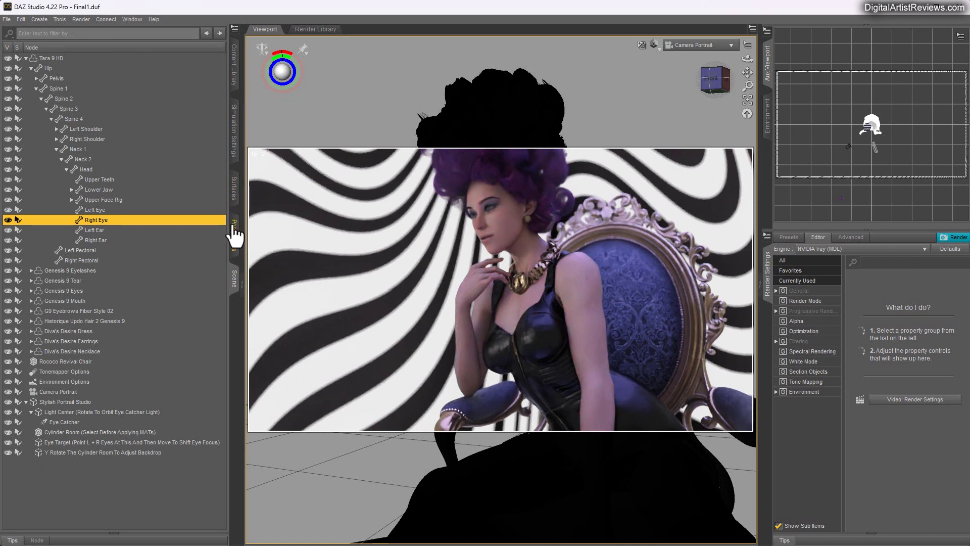
pyautogui.click(234, 234)
pyautogui.click(28, 74)
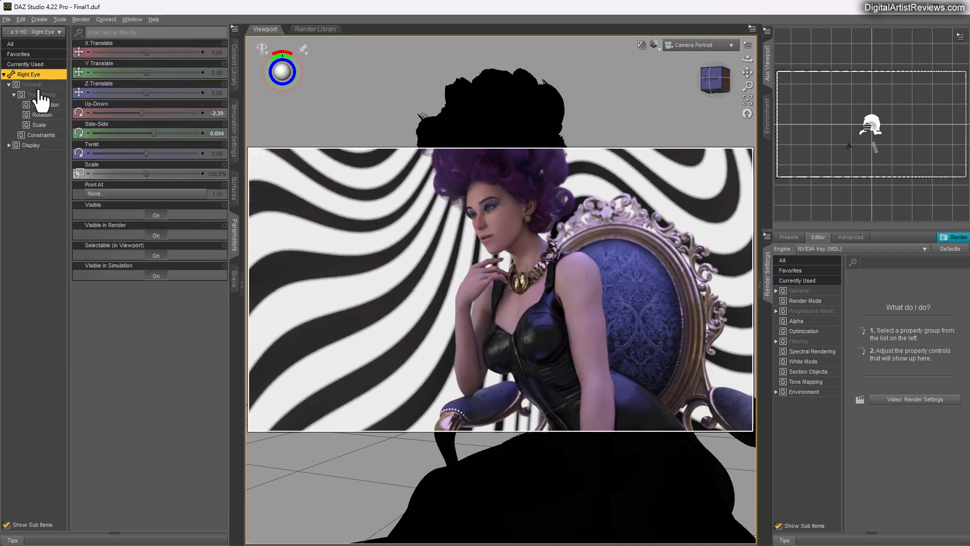
pyautogui.click(113, 195)
pyautogui.click(432, 271)
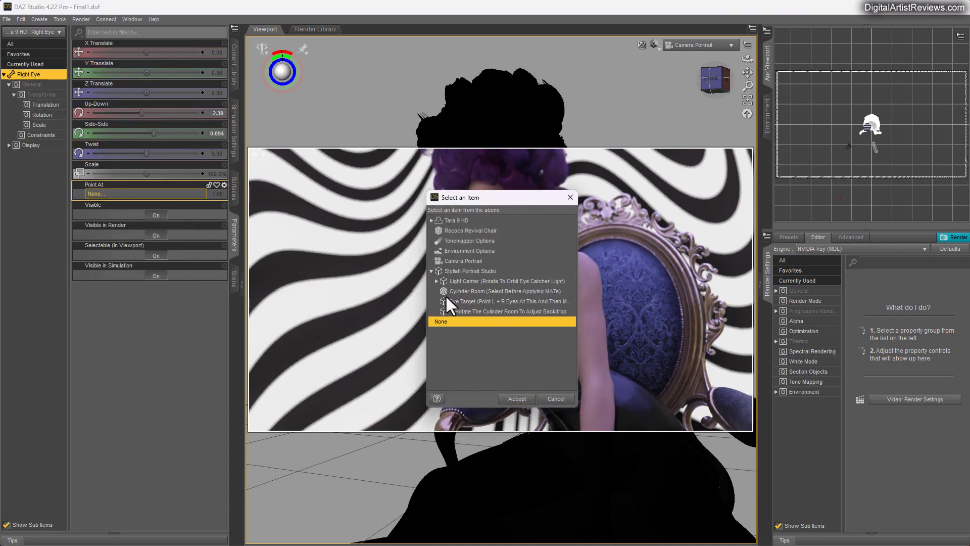
pyautogui.click(462, 301)
pyautogui.click(517, 398)
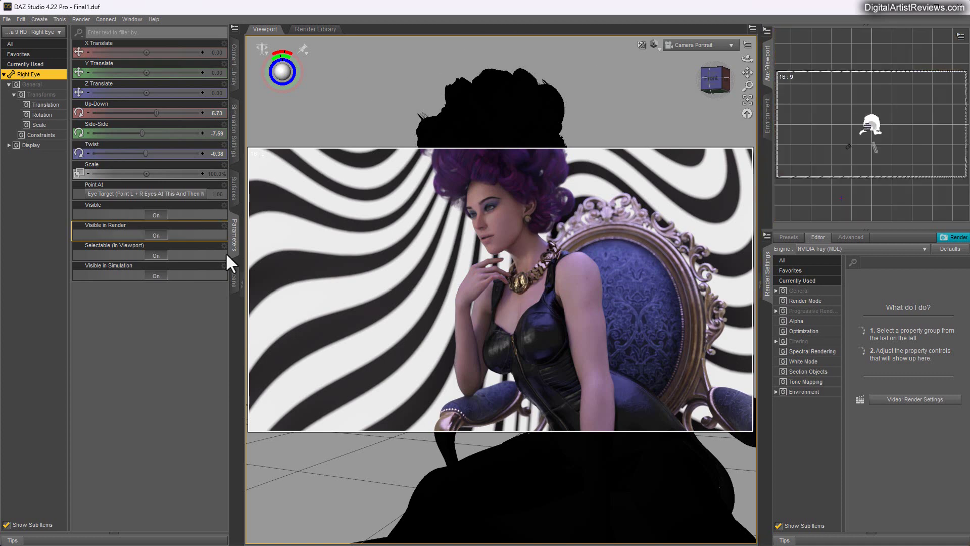
# - Select the Eye Target node and move it in the Top View to about X -326, Z 66, and on to about X -221, Z 311
pyautogui.click(234, 277)
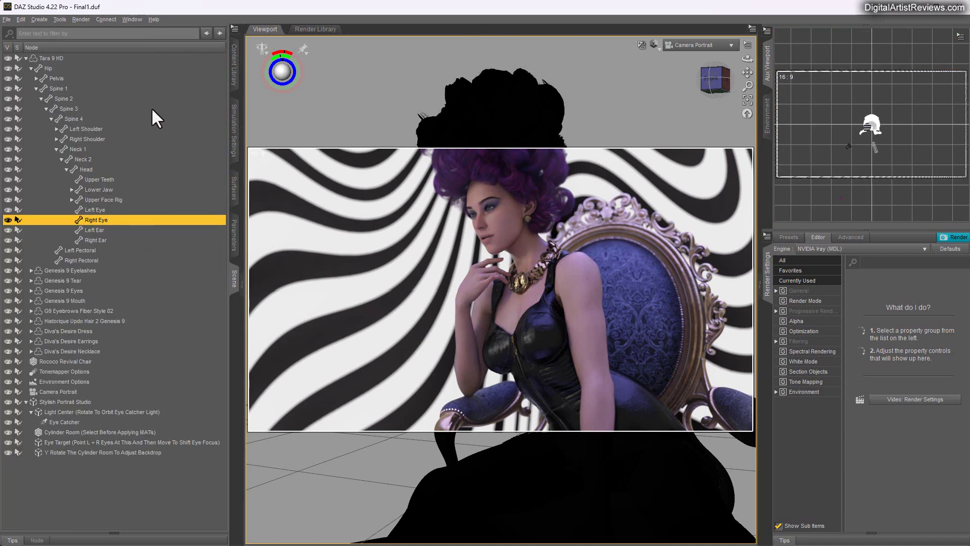
pyautogui.click(234, 75)
pyautogui.click(234, 281)
pyautogui.click(50, 442)
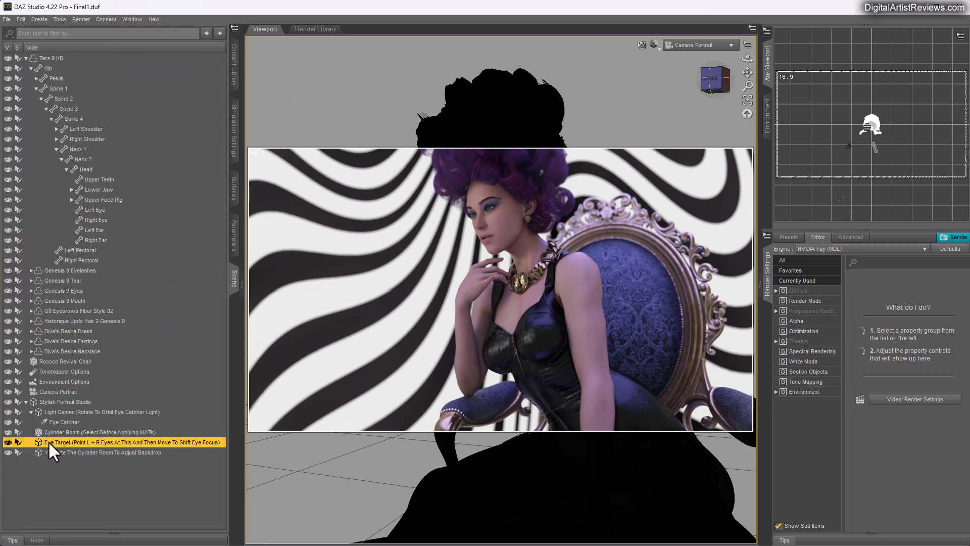
pyautogui.click(234, 236)
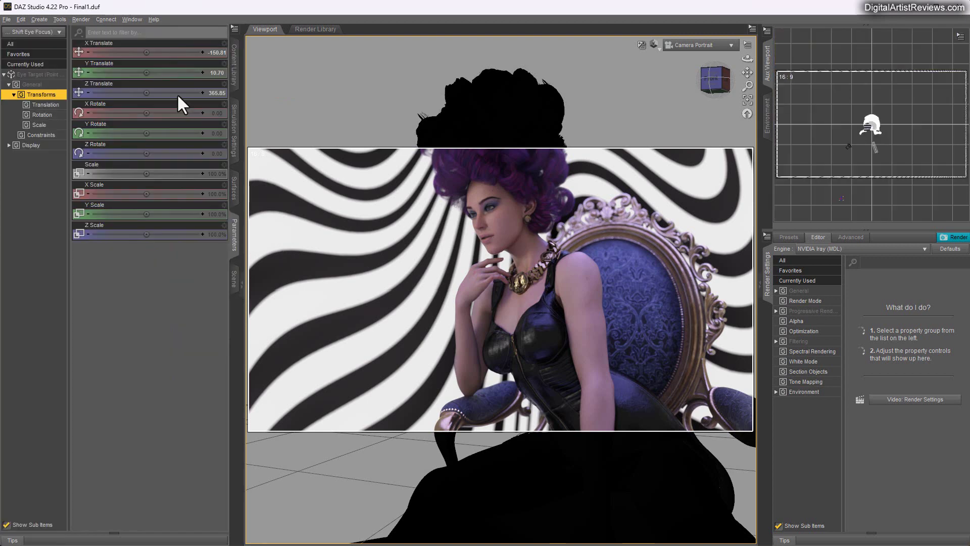
pyautogui.click(60, 19)
pyautogui.click(74, 65)
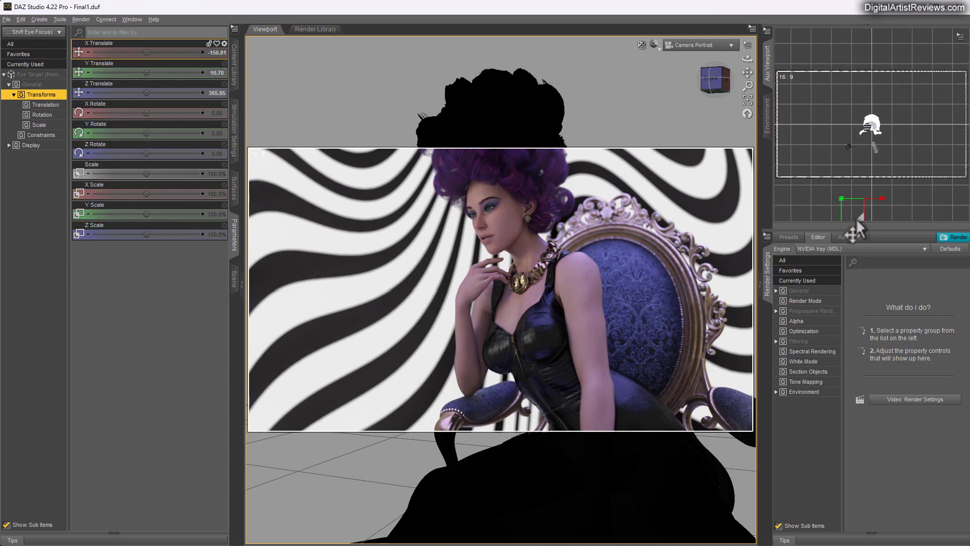
pyautogui.moveTo(859, 219); pyautogui.dragTo(823, 160)
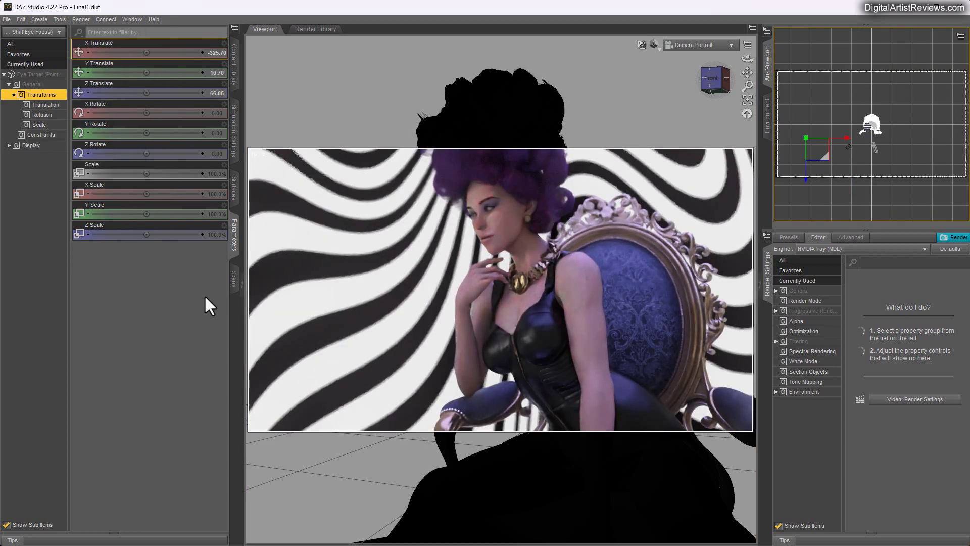
pyautogui.moveTo(850, 161); pyautogui.dragTo(845, 207)
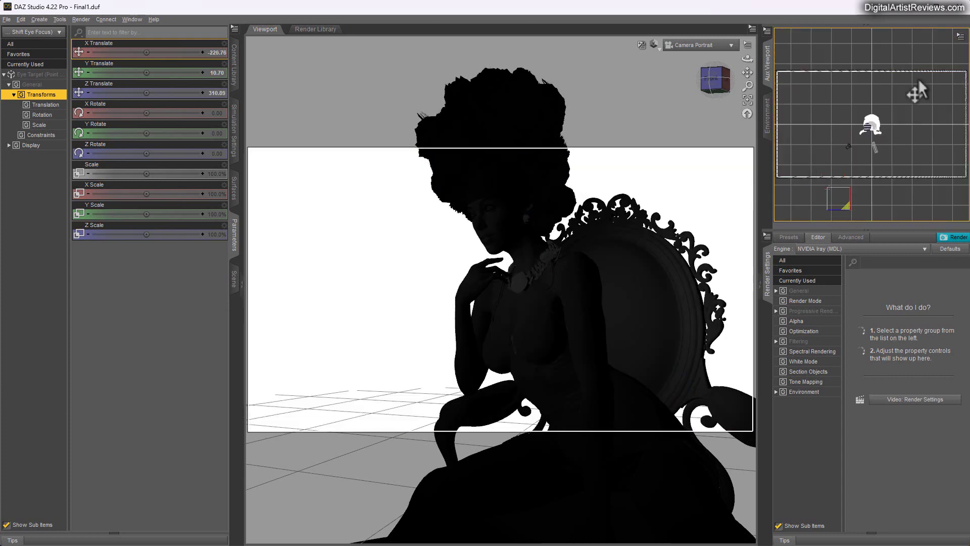
# - Move the Eye Target up and down in the Left View, through Y of about 128 and -130 to about Y 37, Z 265
pyautogui.click(918, 43)
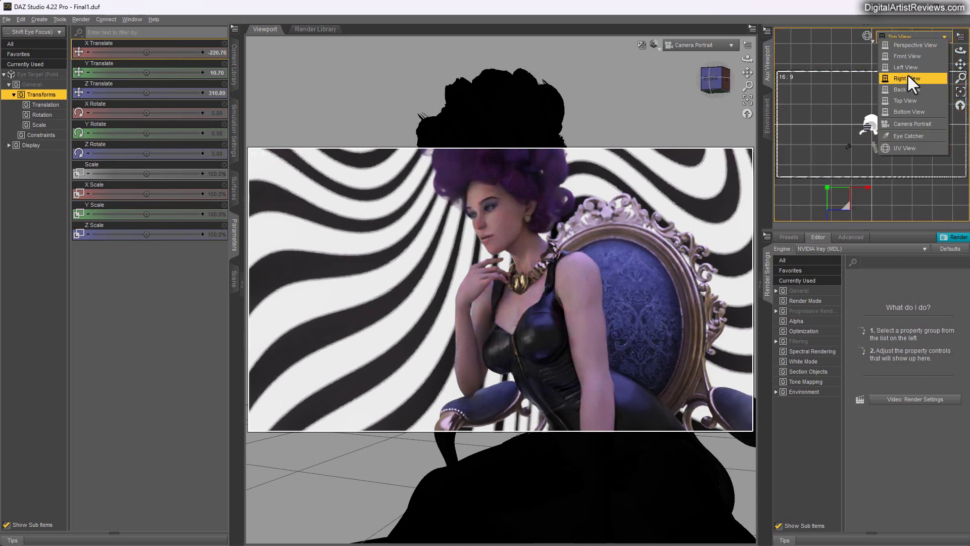
pyautogui.click(904, 66)
pyautogui.moveTo(963, 76); pyautogui.dragTo(963, 96)
pyautogui.moveTo(837, 115)
pyautogui.mouseDown()
pyautogui.moveTo(776, 138)
pyautogui.moveTo(781, 102)
pyautogui.mouseUp()
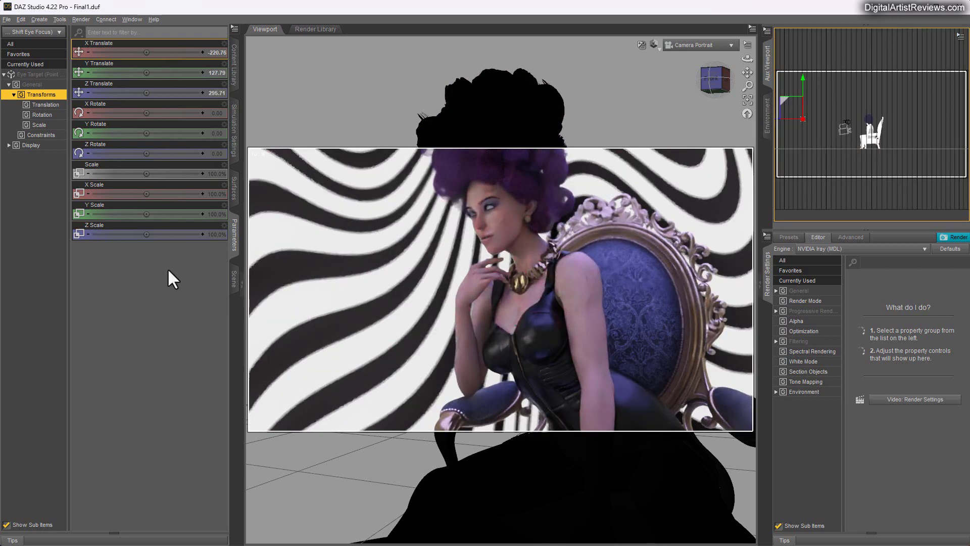
pyautogui.moveTo(782, 99); pyautogui.dragTo(796, 159)
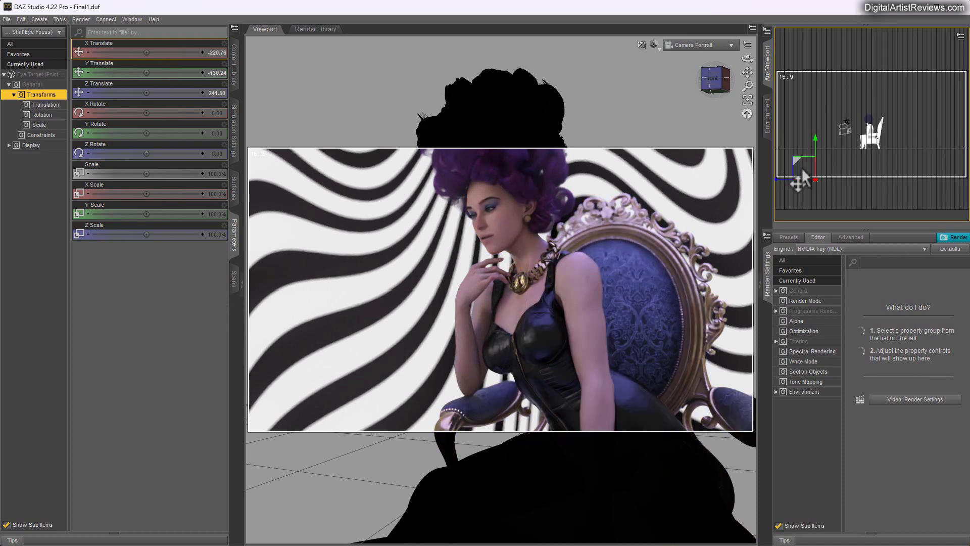
pyautogui.moveTo(796, 160); pyautogui.dragTo(791, 122)
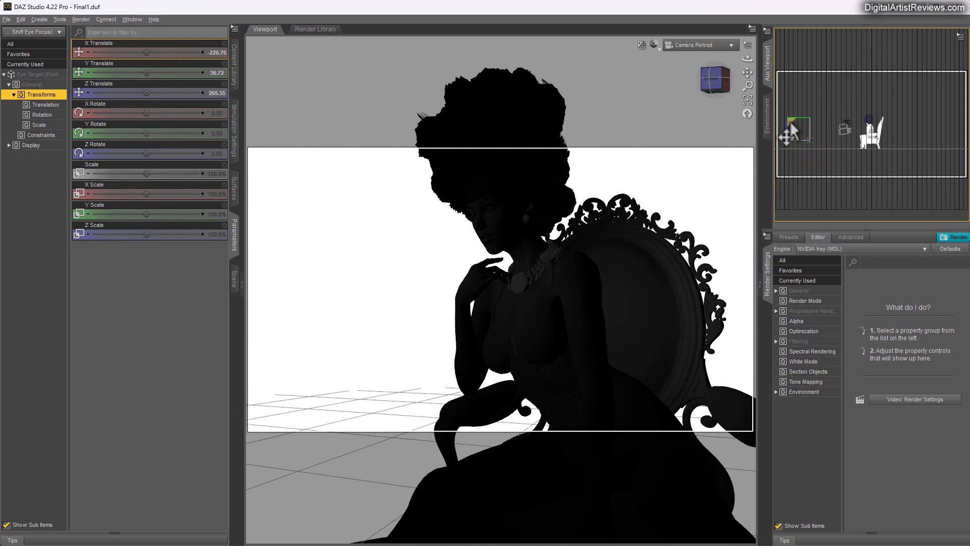
# - Move the Eye Target in the Top View to about X -311 and Z 336
pyautogui.click(914, 38)
pyautogui.click(907, 98)
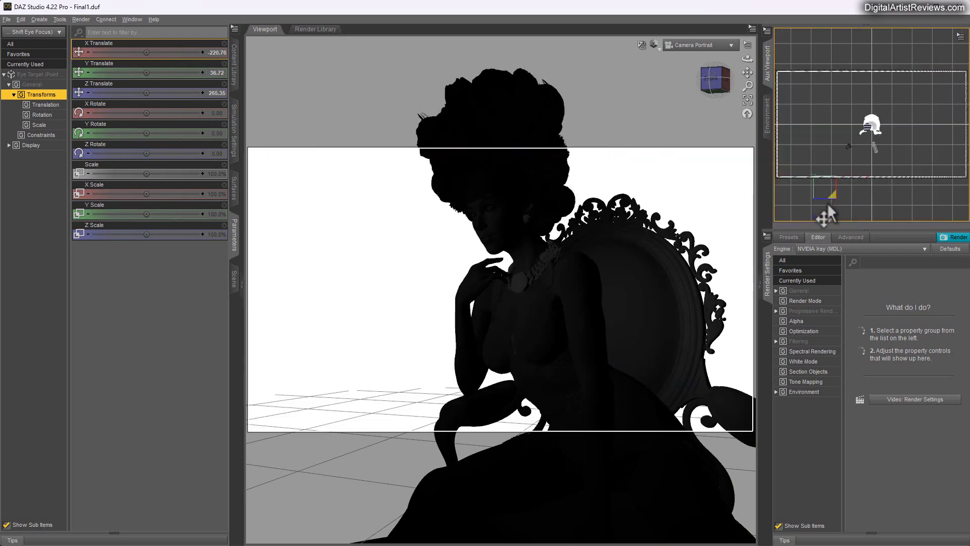
pyautogui.moveTo(828, 205); pyautogui.dragTo(828, 213)
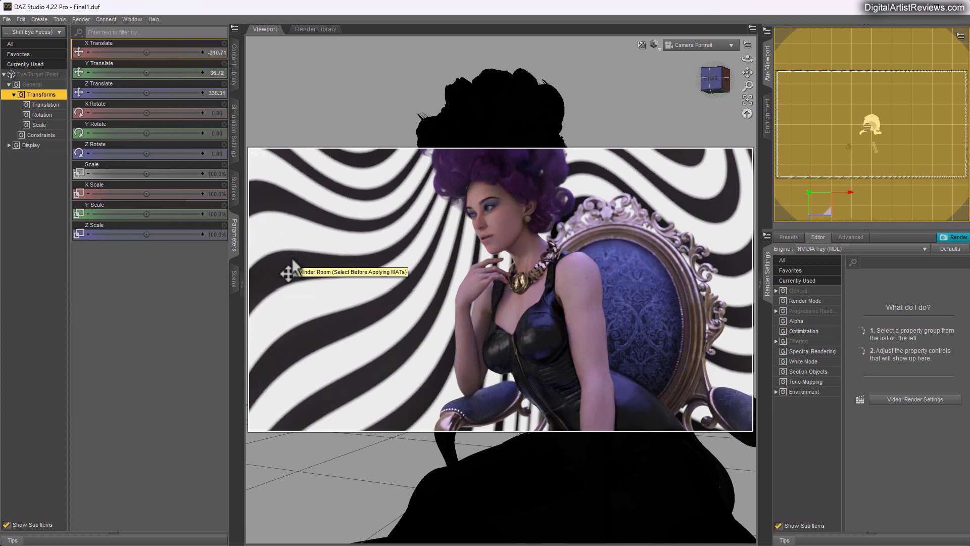
# - Select the Cylinder Room node of the Stylish Portrait Studio in the scene
pyautogui.click(234, 71)
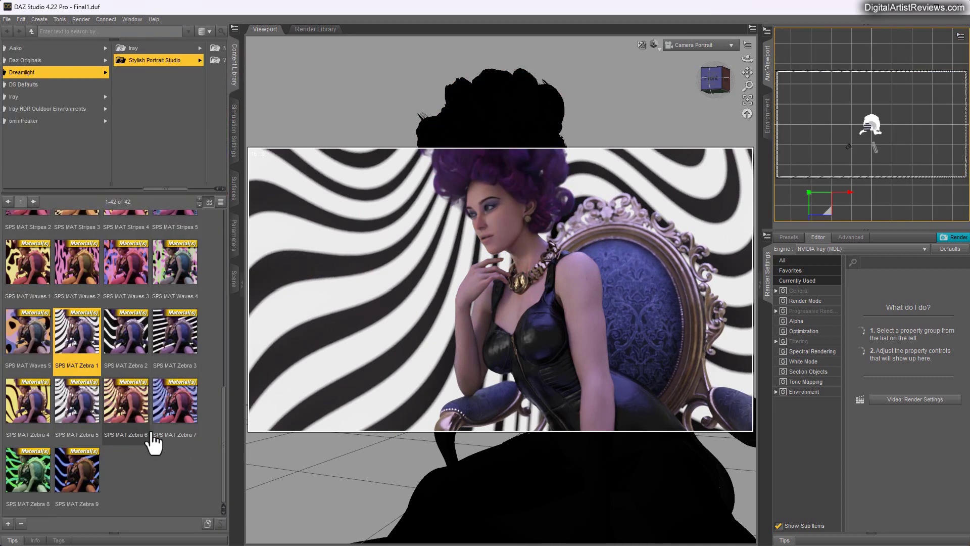
pyautogui.click(234, 279)
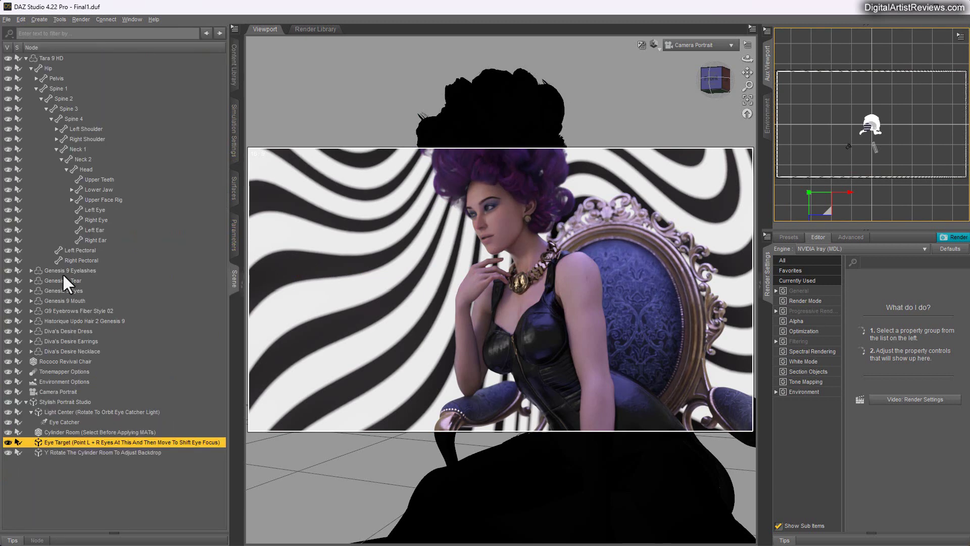
pyautogui.click(59, 450)
pyautogui.click(44, 432)
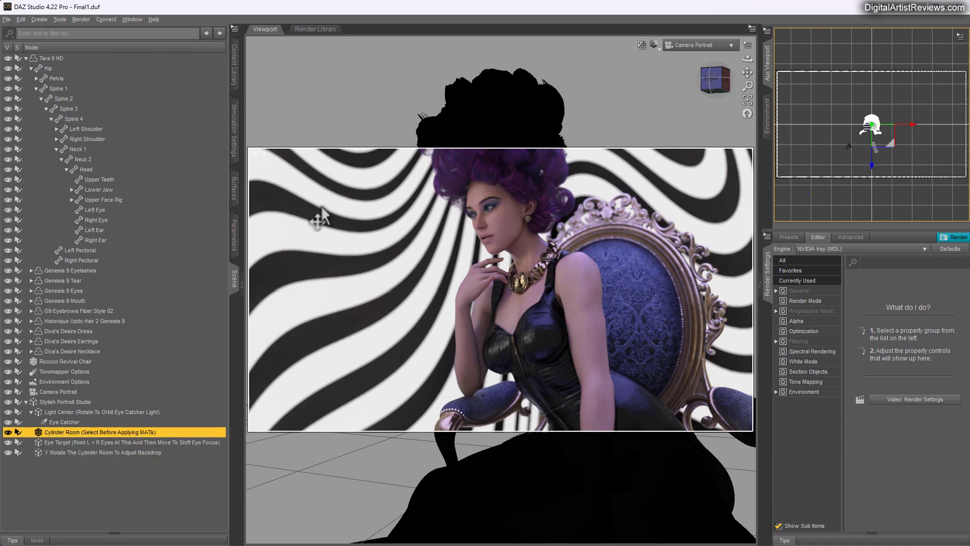
# - Turn the Cylinder Room's Y Rotate to about -16.68 and reset it to 0
pyautogui.click(234, 223)
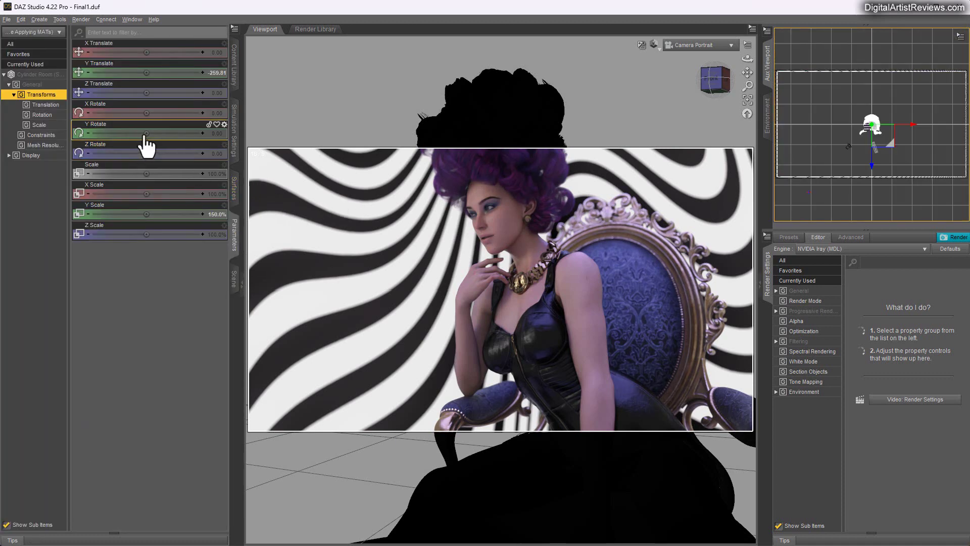
pyautogui.moveTo(144, 134)
pyautogui.mouseDown()
pyautogui.moveTo(172, 133)
pyautogui.moveTo(131, 134)
pyautogui.mouseUp()
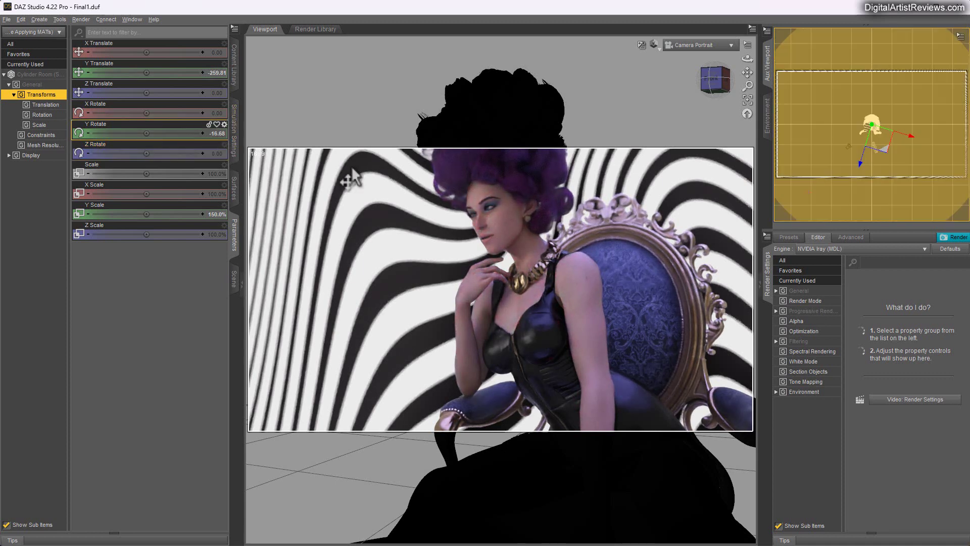
pyautogui.click(214, 133)
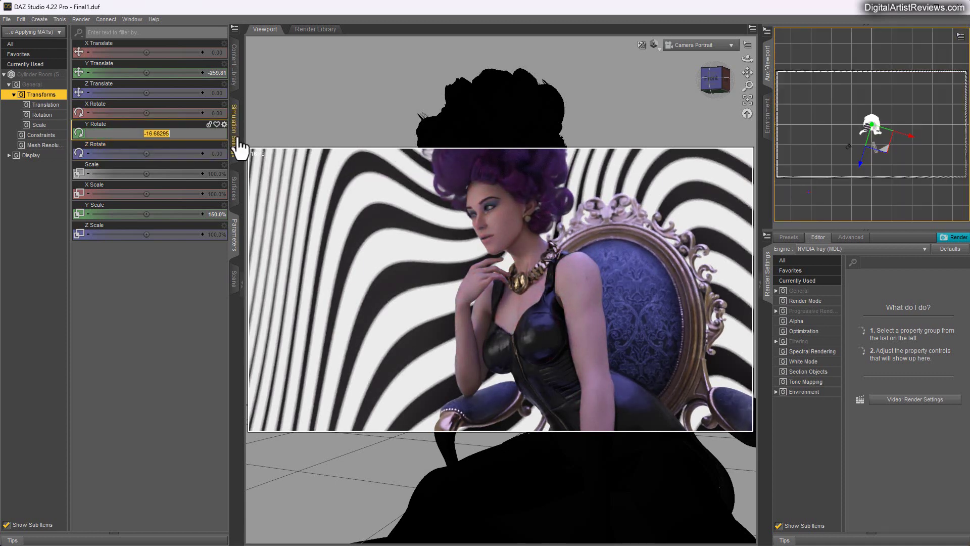
pyautogui.write('0')
pyautogui.press('Return')
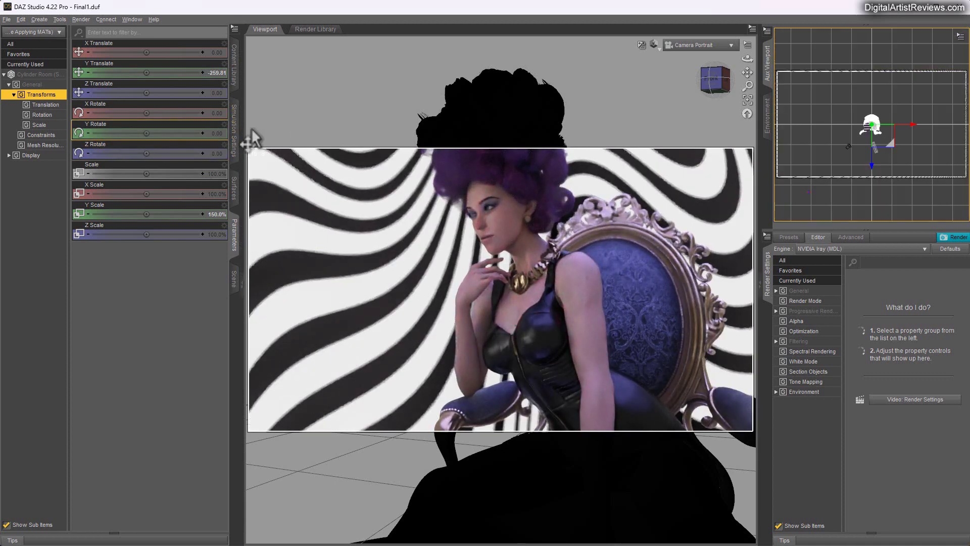
# - Apply the SPS MAT Zebra 6 material to the Cylinder Room and select its Ceiling surface for editing
pyautogui.click(235, 81)
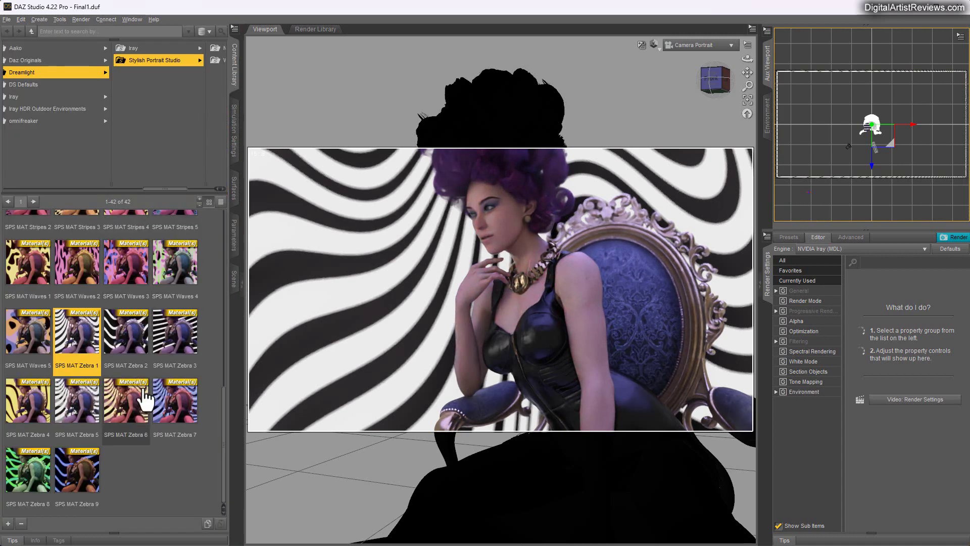
pyautogui.doubleClick(126, 412)
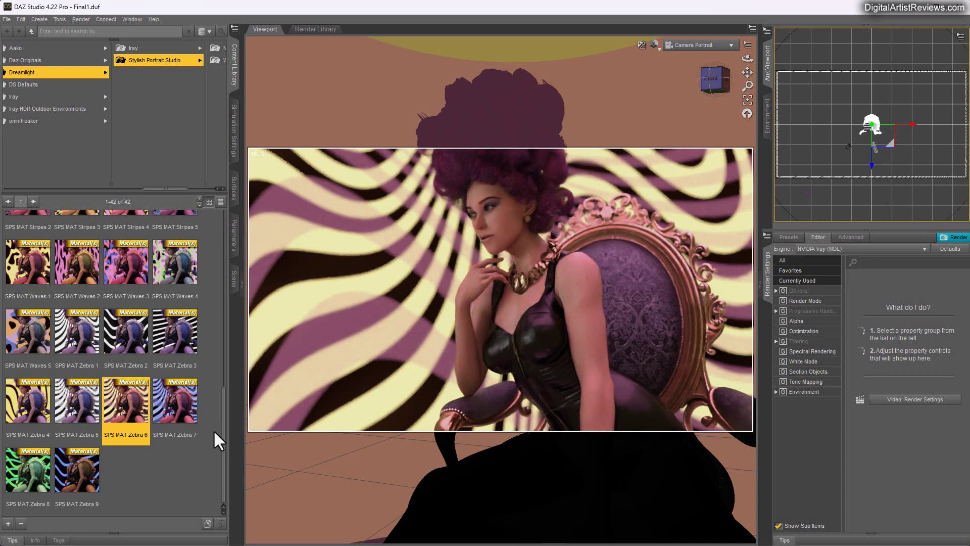
pyautogui.click(235, 188)
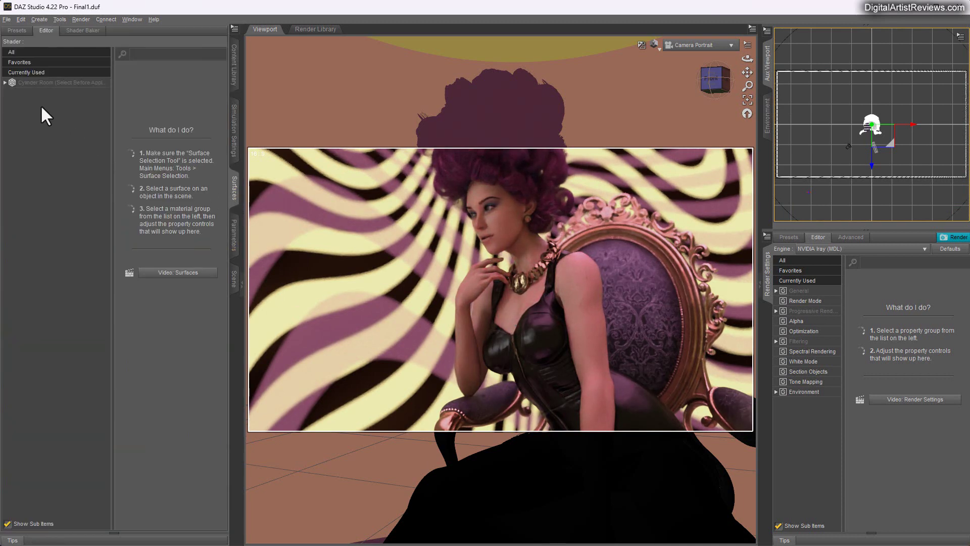
pyautogui.click(29, 82)
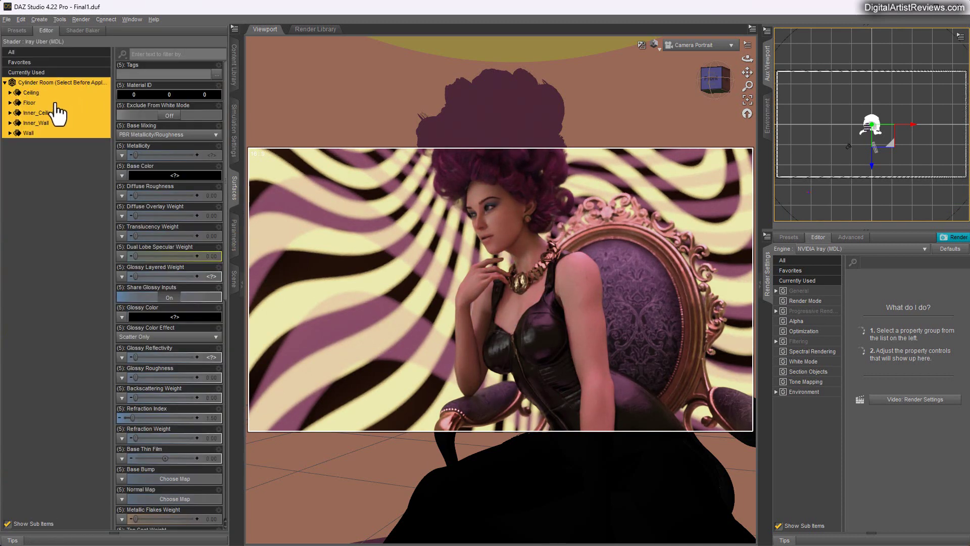
pyautogui.click(32, 93)
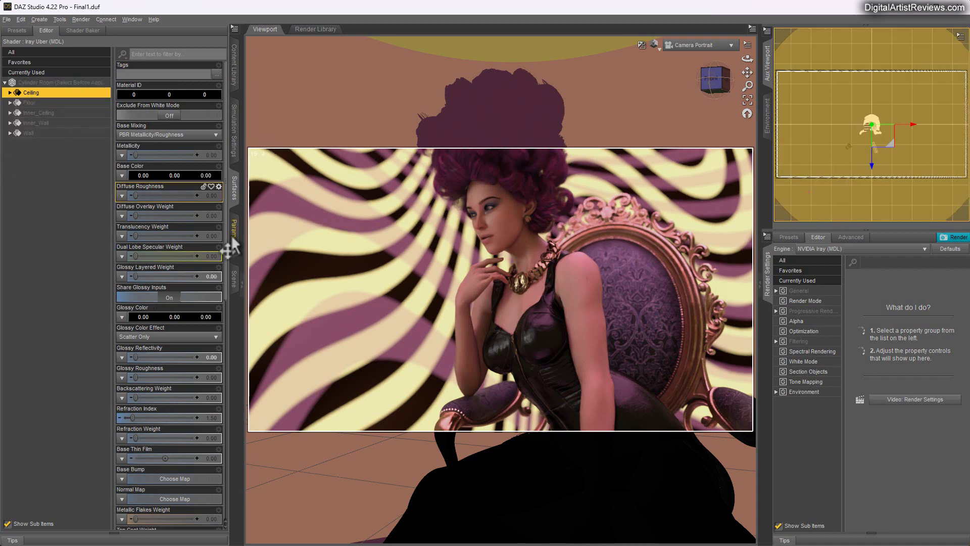
# - Try a higher Luminance on the Cylinder Room's Ceiling surface and undo the change
pyautogui.click(234, 234)
pyautogui.click(35, 74)
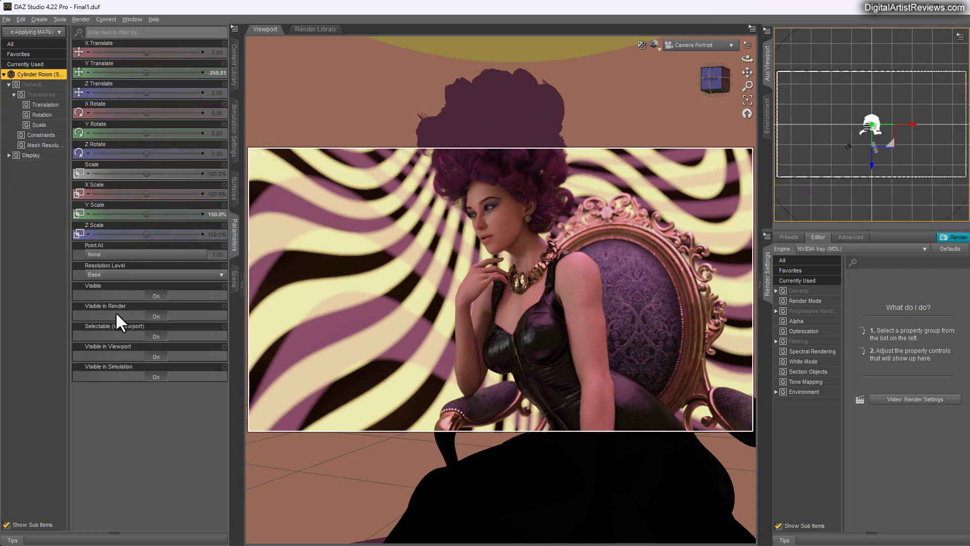
pyautogui.click(235, 188)
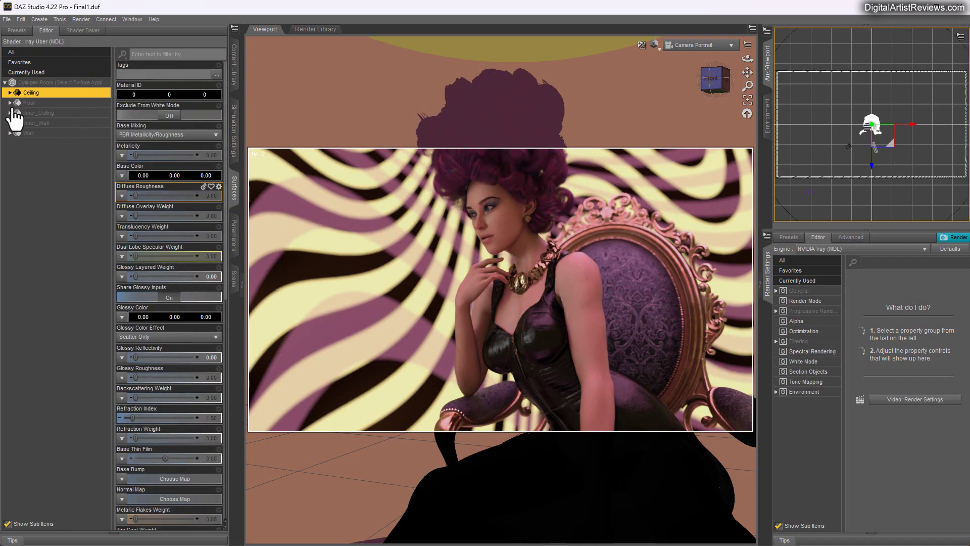
pyautogui.scroll(-3, 180, 261)
pyautogui.scroll(-10, 172, 267)
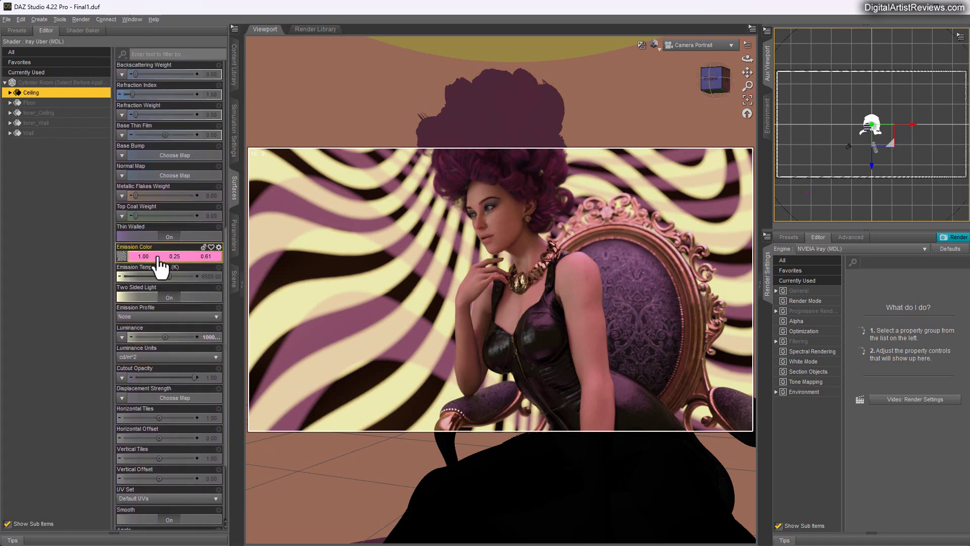
pyautogui.click(214, 336)
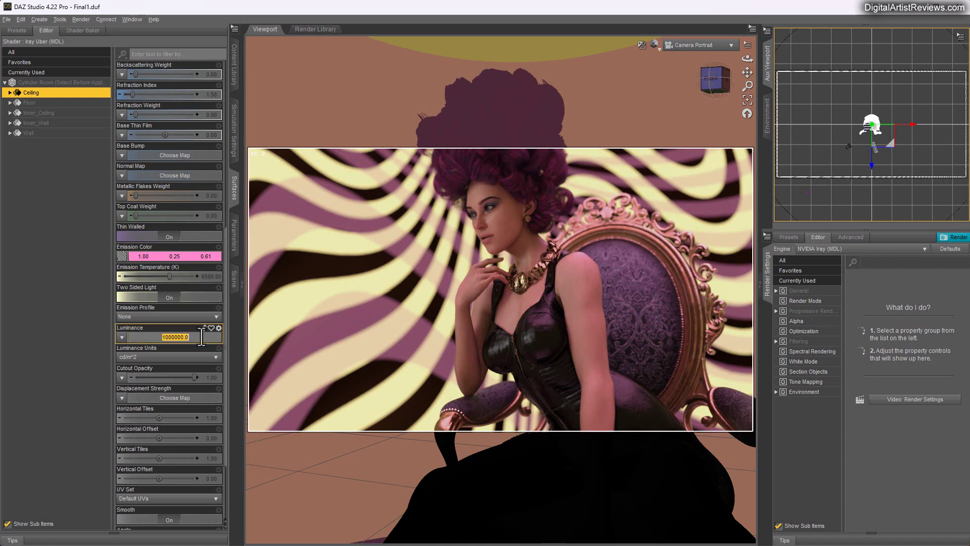
pyautogui.click(172, 337)
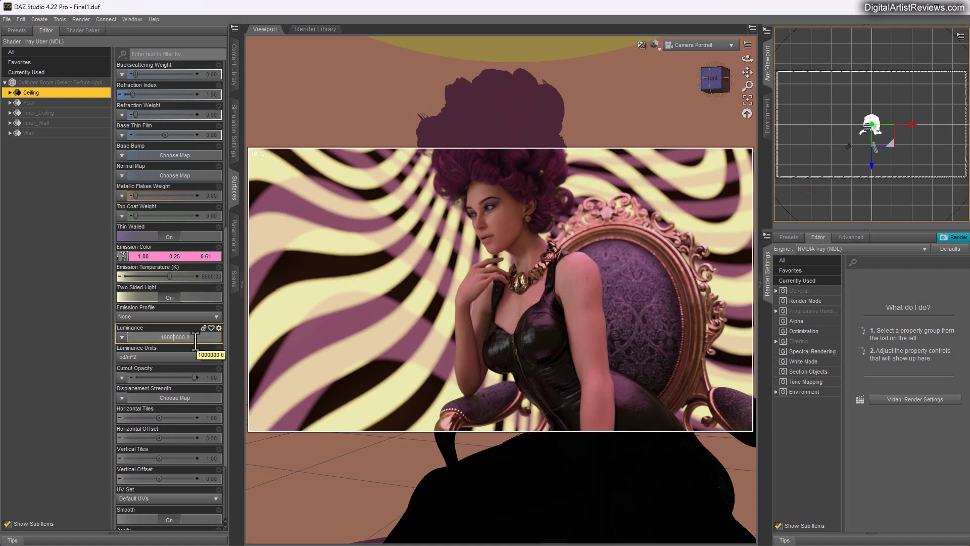
pyautogui.press('Return')
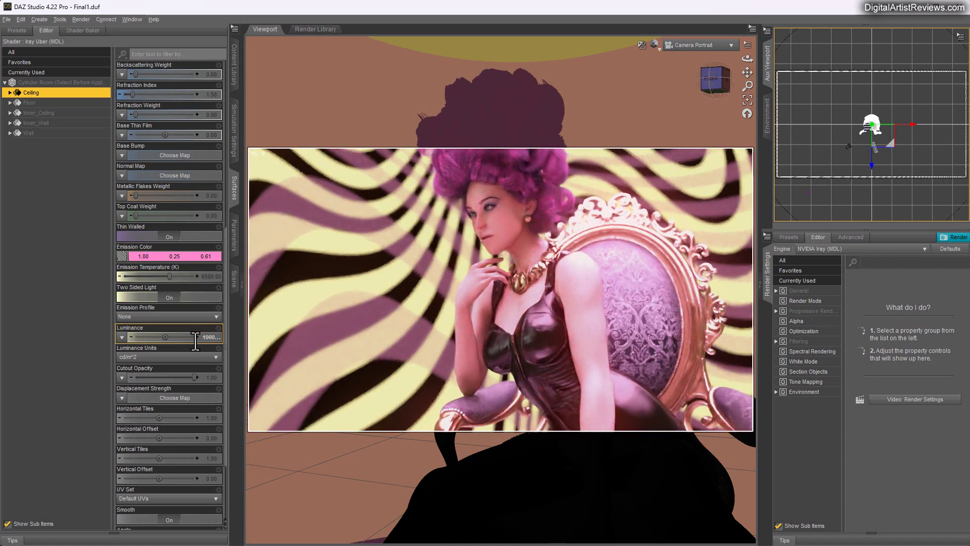
pyautogui.click(20, 20)
pyautogui.click(20, 29)
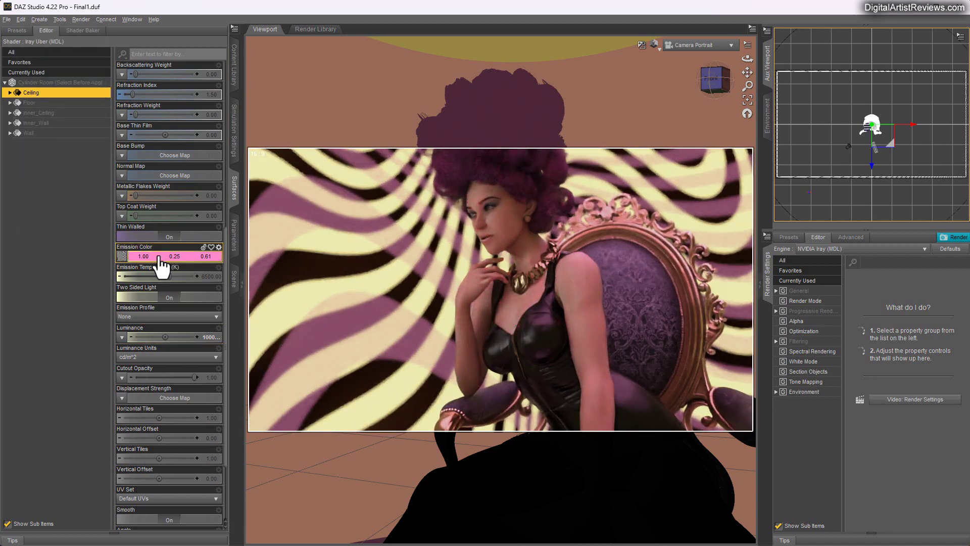
# - Try a light blue Emission Color of 0.23, 0.38, 1.00 on the Ceiling surface and undo it
pyautogui.click(160, 257)
pyautogui.click(520, 252)
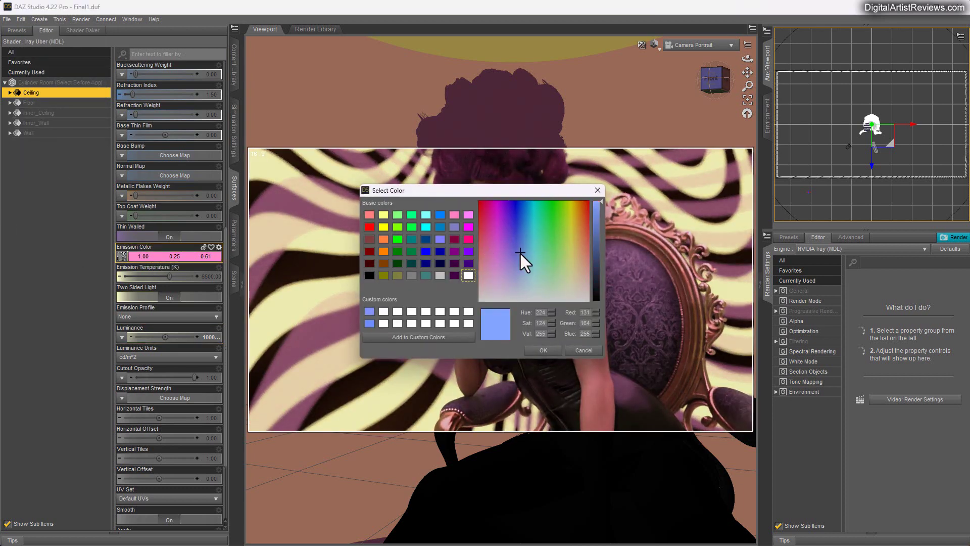
pyautogui.click(543, 350)
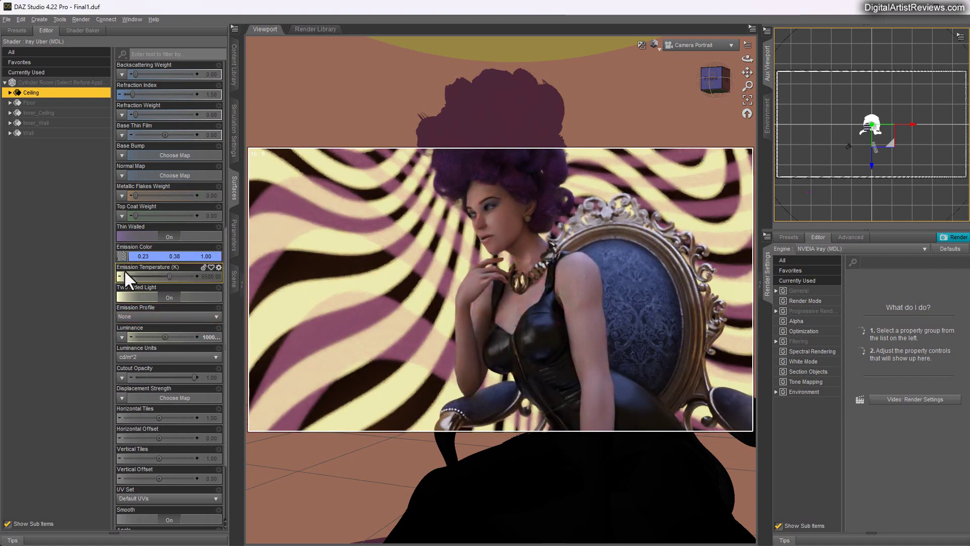
pyautogui.click(20, 20)
pyautogui.click(23, 30)
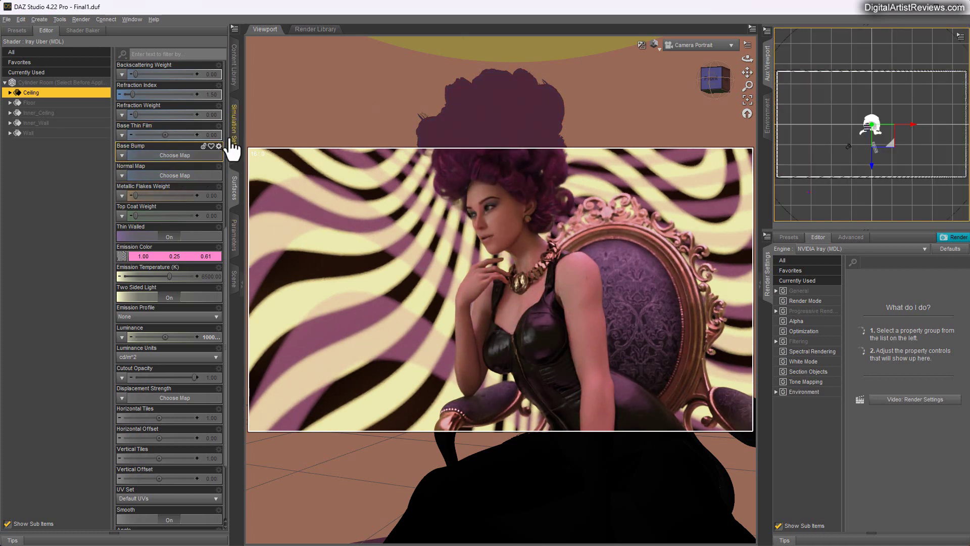
# - Set the Emission Color of the Cylinder Room's Wall surface to a green of 0.15, 1.00, 0.39
pyautogui.click(28, 133)
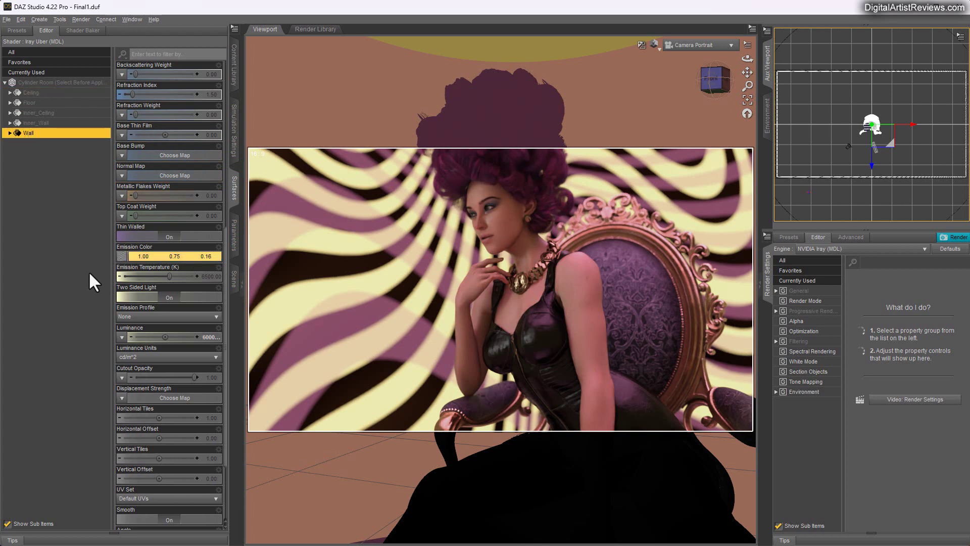
pyautogui.click(171, 247)
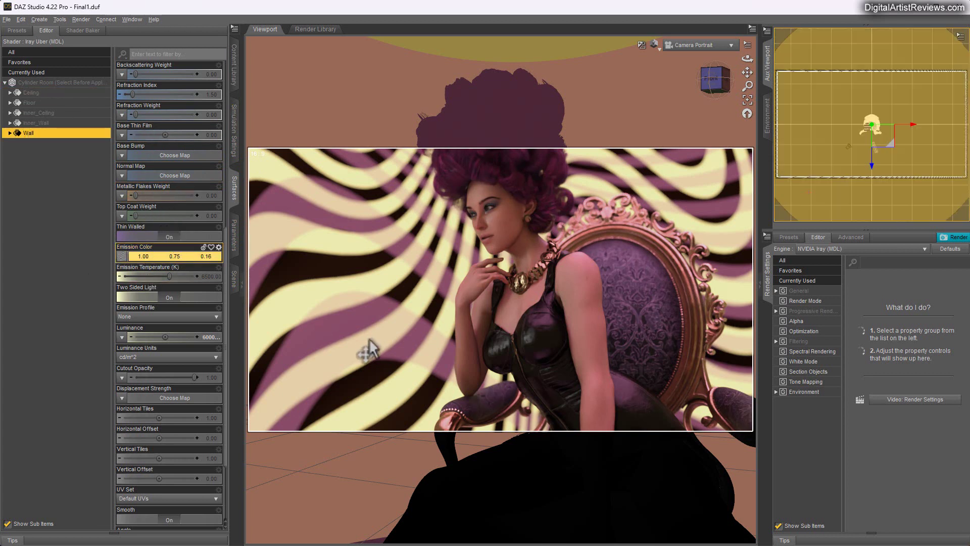
pyautogui.scroll(-5, 184, 366)
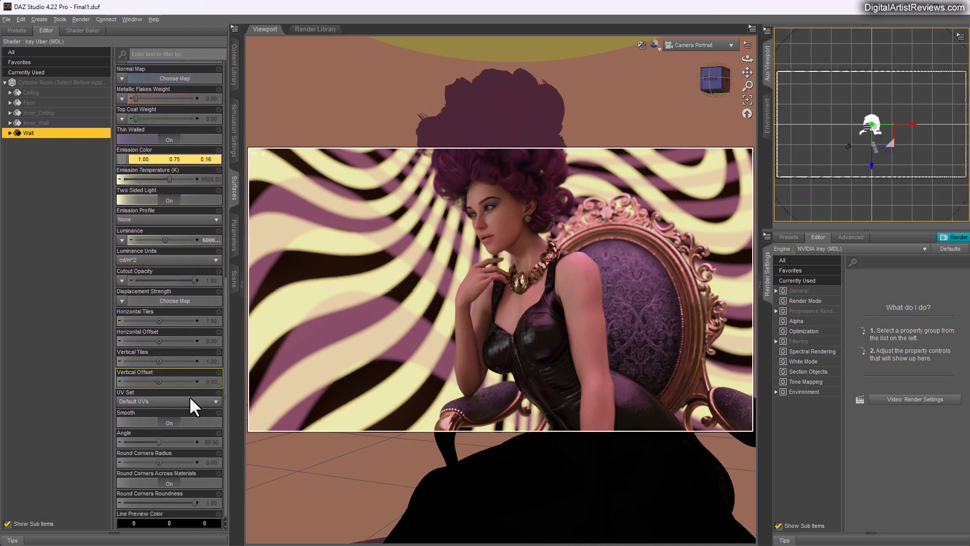
pyautogui.scroll(7, 188, 342)
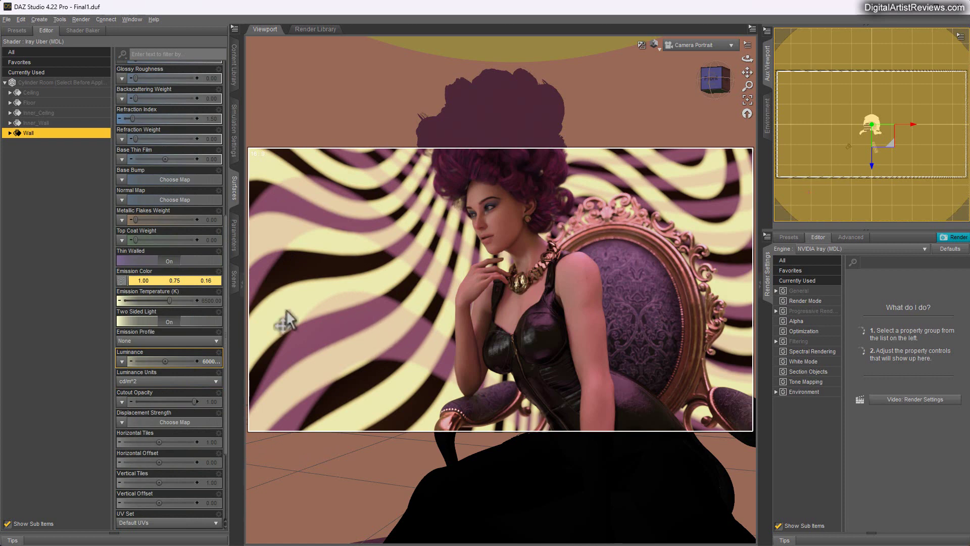
pyautogui.scroll(-4, 210, 356)
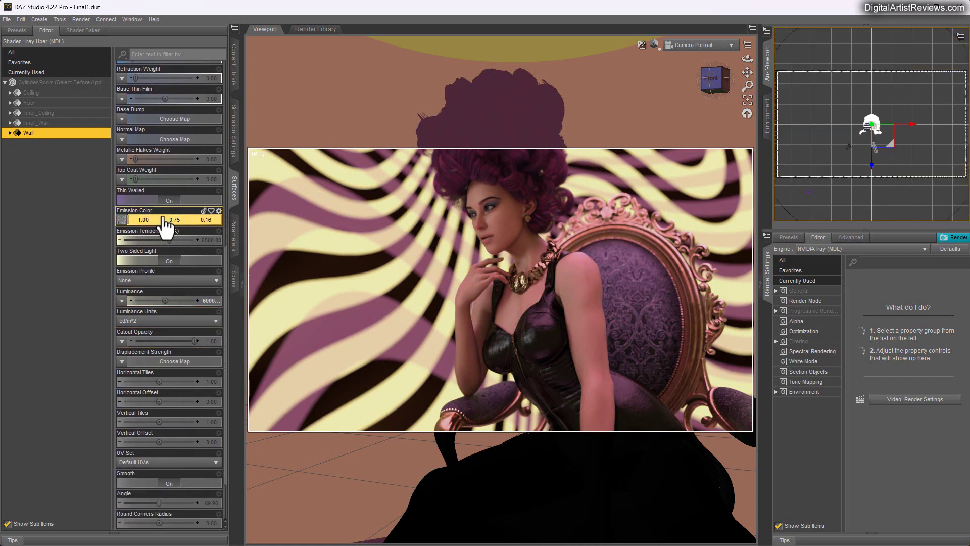
pyautogui.moveTo(121, 230)
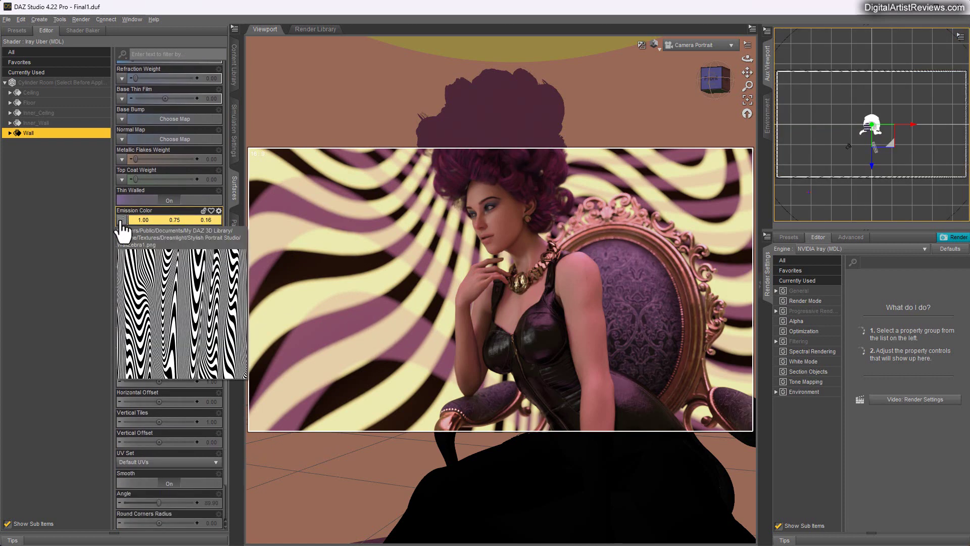
pyautogui.click(149, 219)
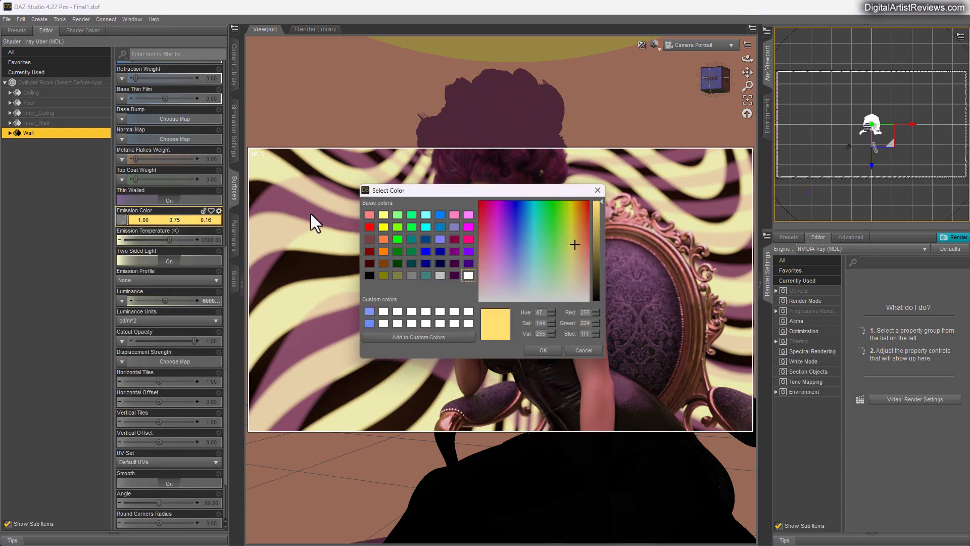
pyautogui.click(542, 251)
pyautogui.click(543, 350)
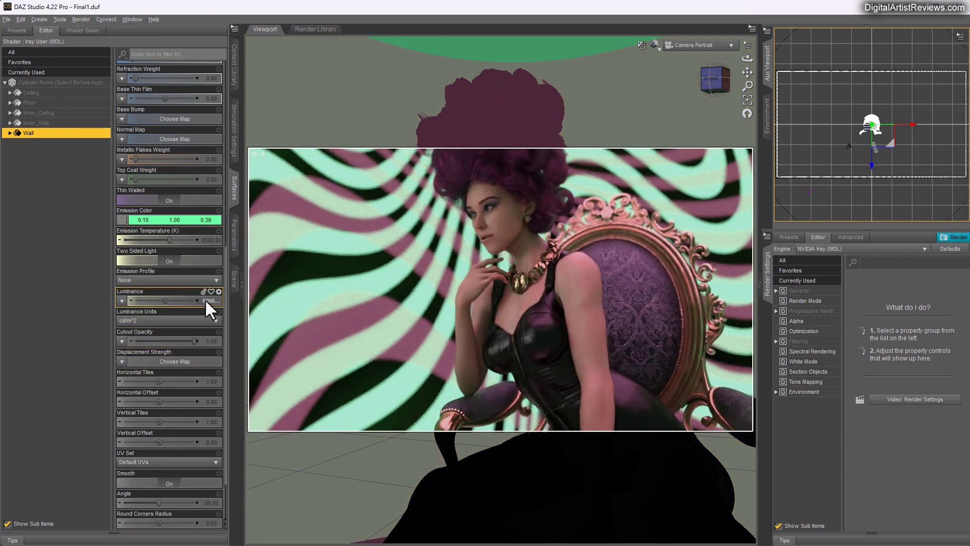
# - Lower the Wall surface's Luminance and set its Horizontal Tiles to 2
pyautogui.doubleClick(166, 301)
pyautogui.press('Return')
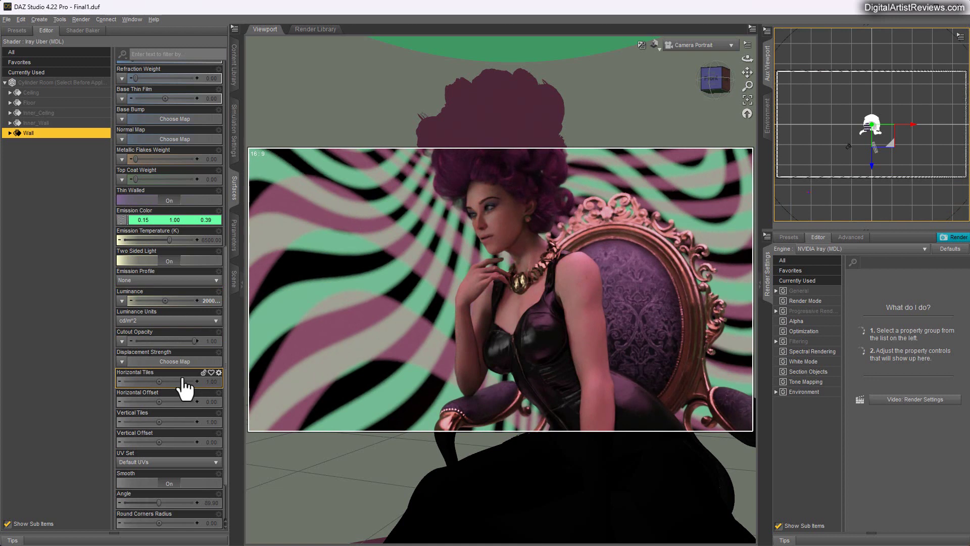
pyautogui.scroll(-3, 171, 363)
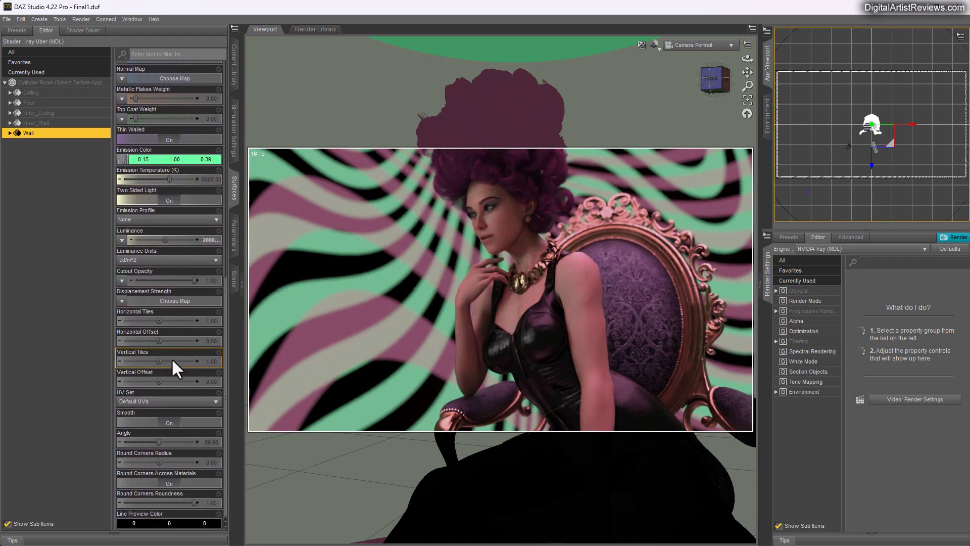
pyautogui.click(162, 352)
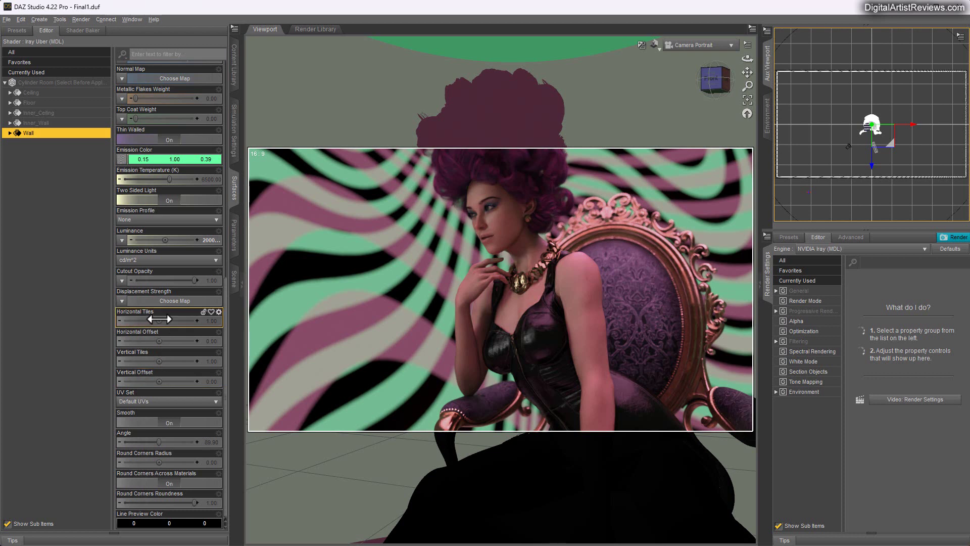
pyautogui.click(157, 322)
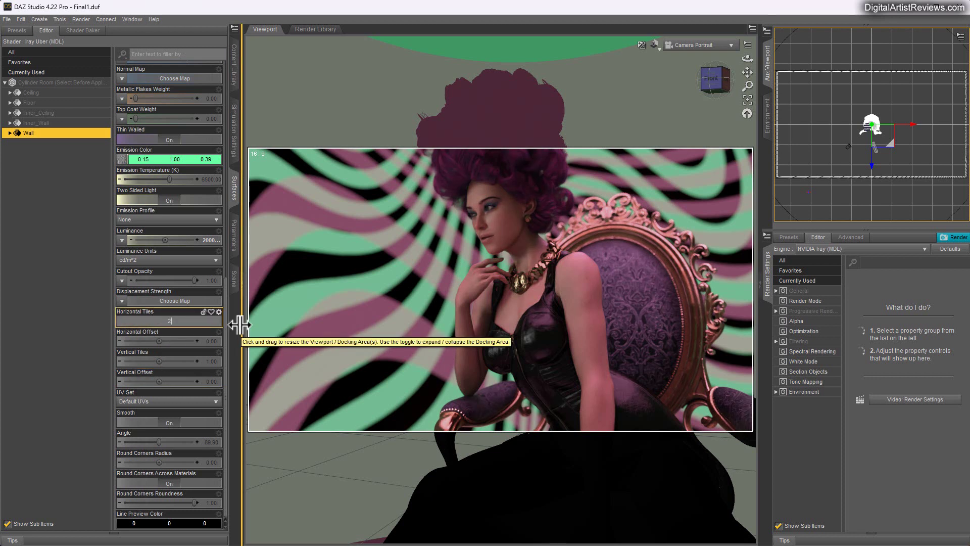
pyautogui.press('Return')
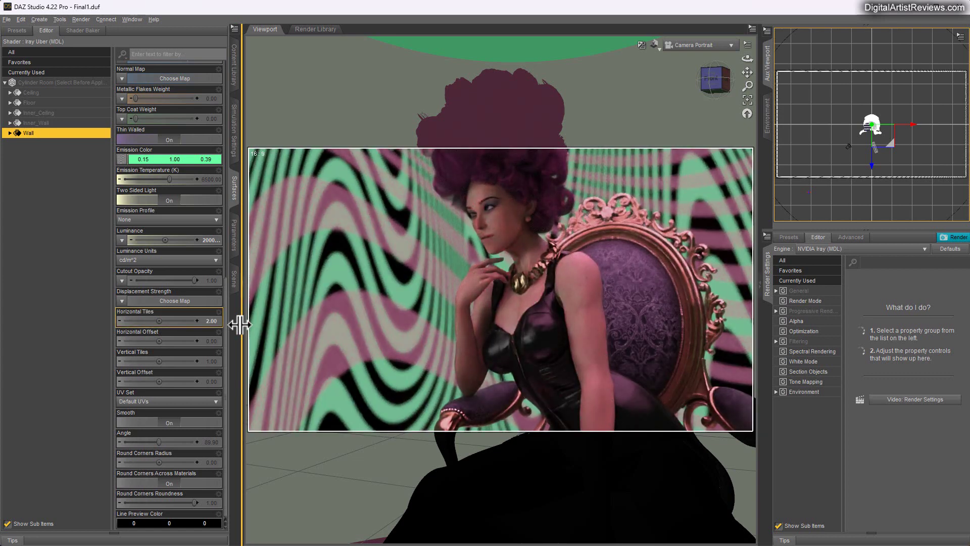
# - Try Horizontal Tiles of 0.5 on the Cylinder Room's Wall surface, and set the value to 1
pyautogui.click(210, 320)
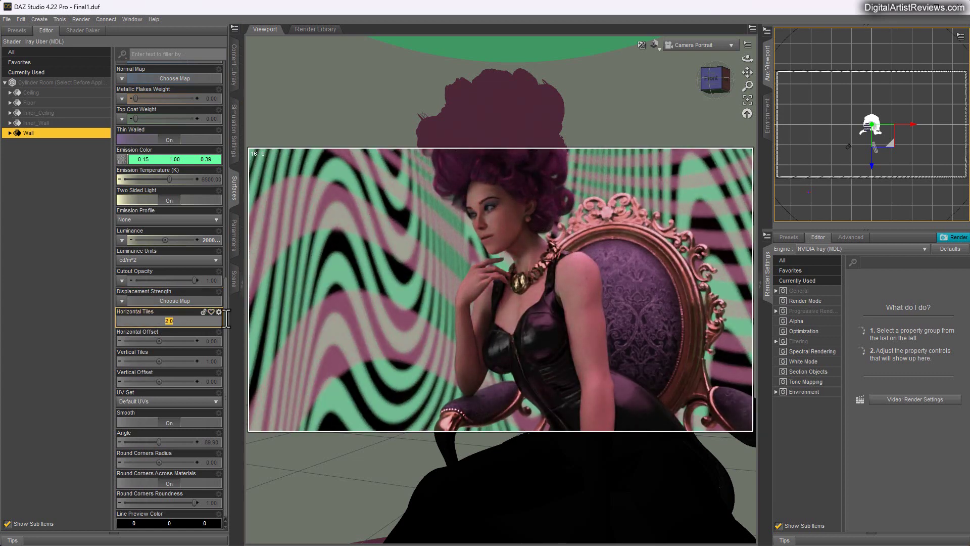
pyautogui.write('0.5')
pyautogui.press('Return')
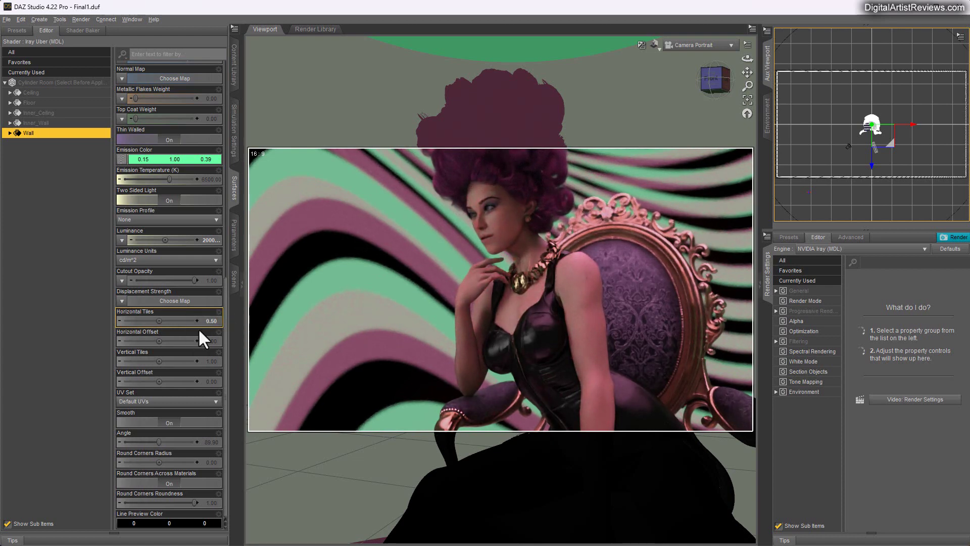
pyautogui.click(211, 321)
pyautogui.write('1')
pyautogui.press('Return')
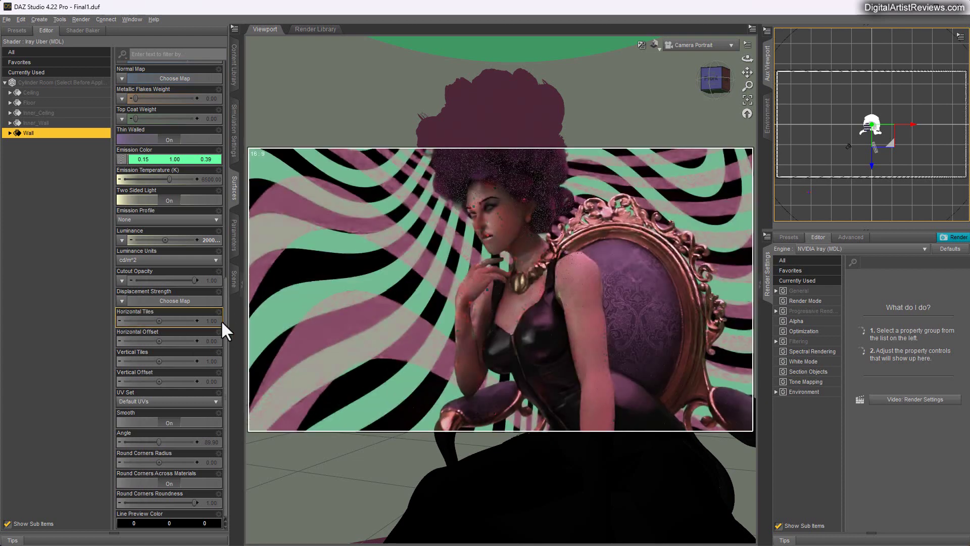
# - Try a slightly negative Horizontal Offset on the Wall surface and return it to 0
pyautogui.moveTo(161, 341); pyautogui.dragTo(153, 341)
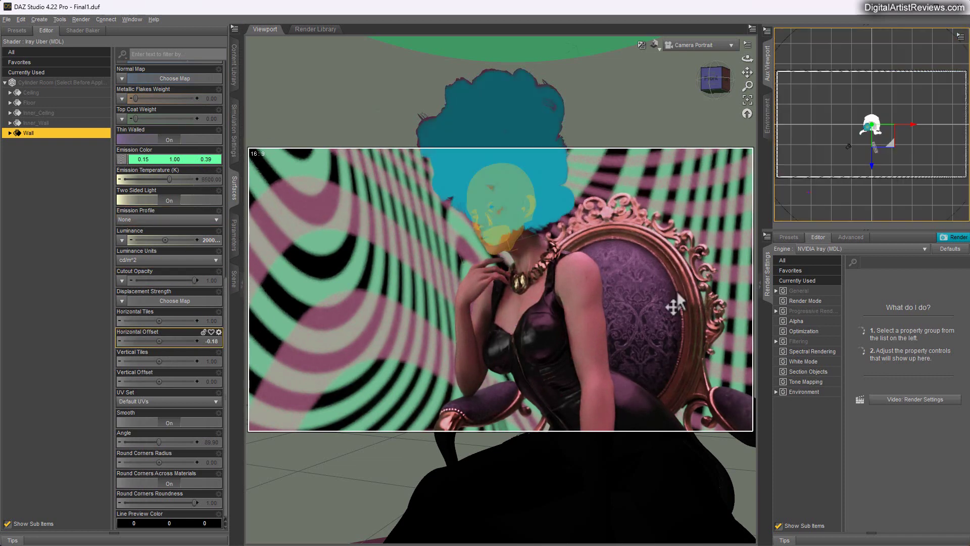
pyautogui.click(209, 341)
pyautogui.write('0')
pyautogui.press('Return')
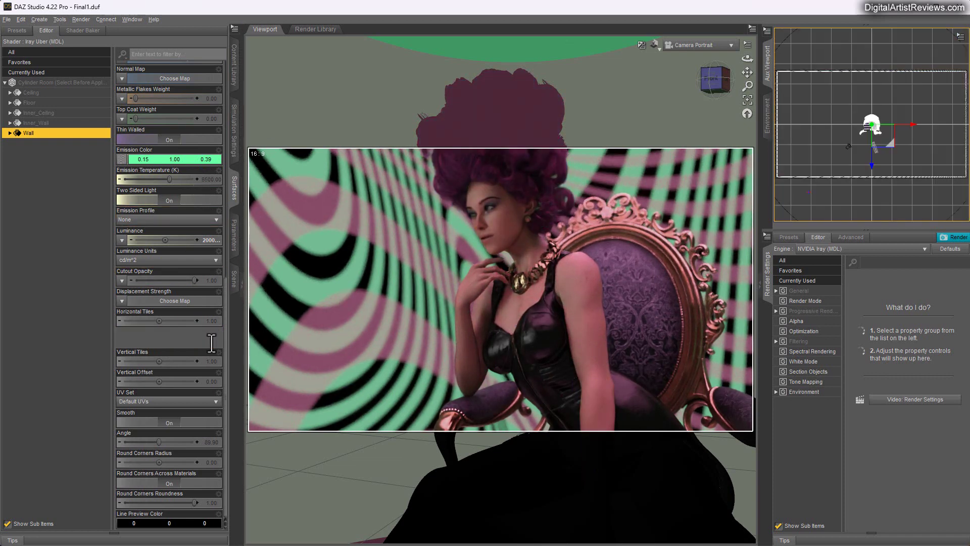
# - Try Vertical Tiles of 2 with a Vertical Offset of about -0.18 on the Wall surface
pyautogui.click(211, 360)
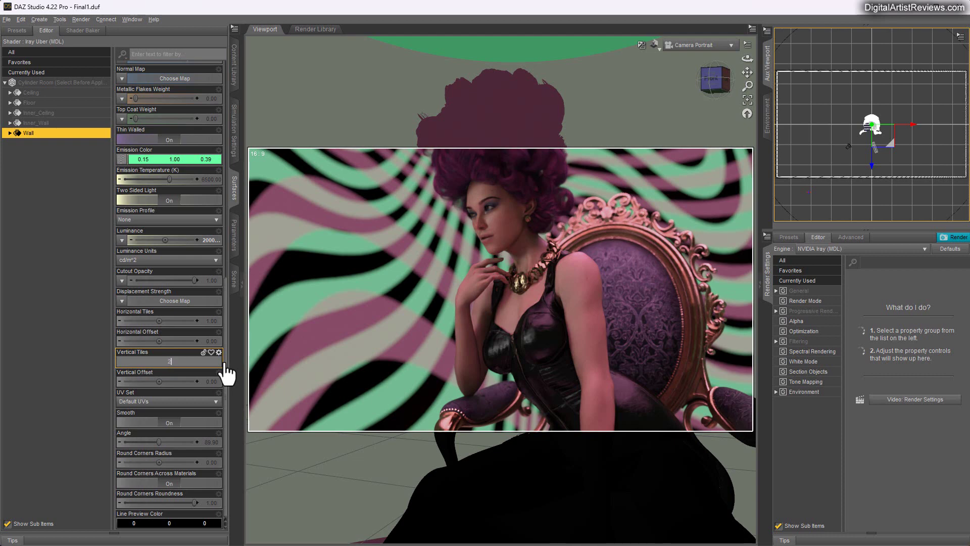
pyautogui.press('Return')
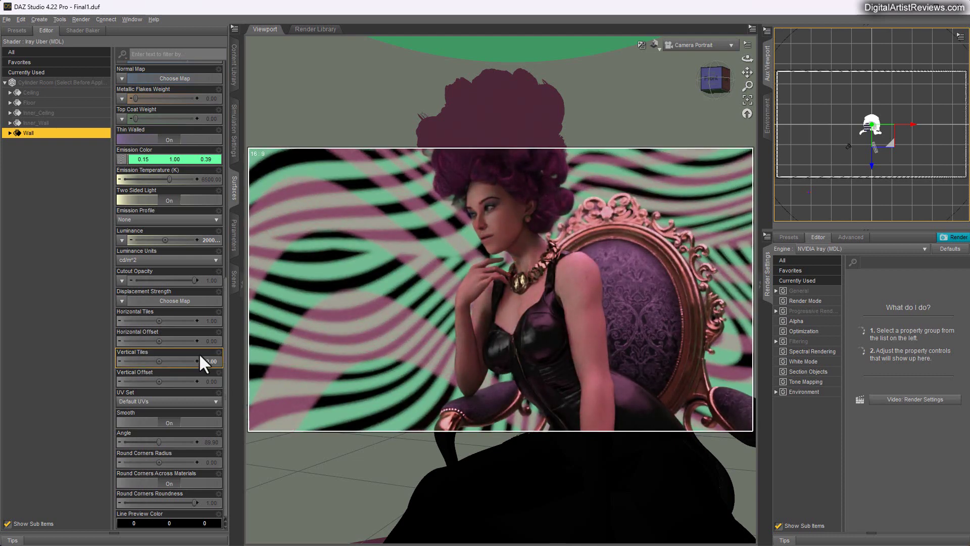
pyautogui.moveTo(122, 373); pyautogui.dragTo(149, 381)
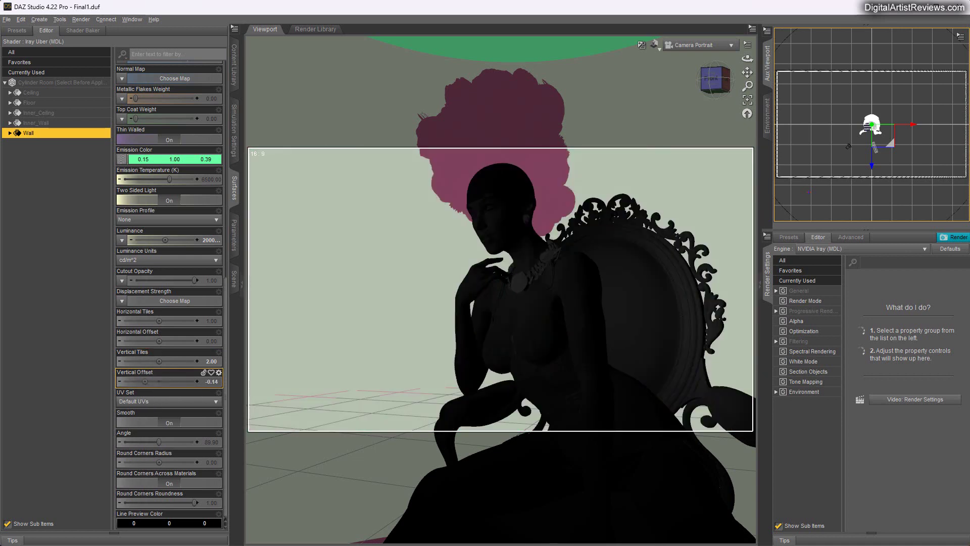
# - Set the Wall surface's Vertical Tiles to 0.5 and return its Vertical Offset to 0
pyautogui.doubleClick(209, 361)
pyautogui.write('0.5')
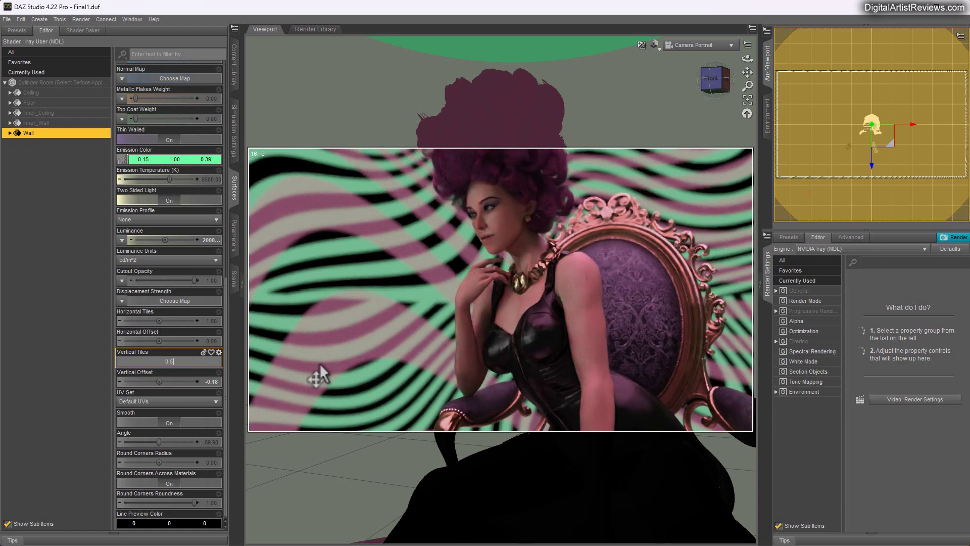
pyautogui.press('Return')
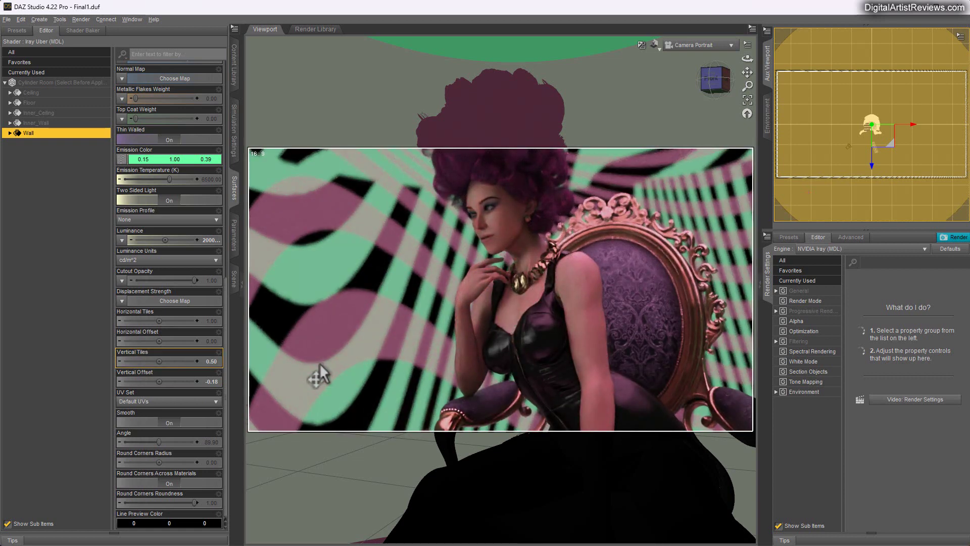
pyautogui.doubleClick(211, 381)
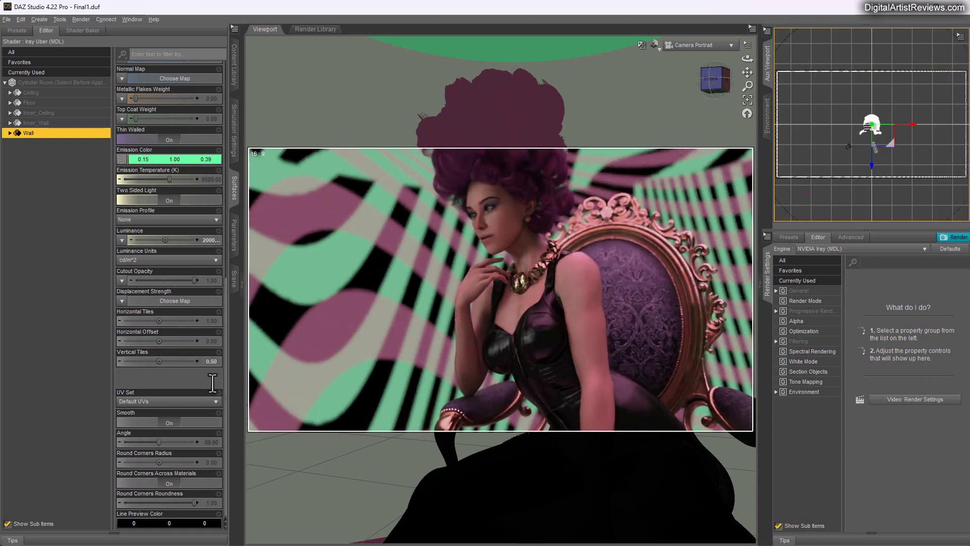
pyautogui.write('0.5')
pyautogui.press('Return')
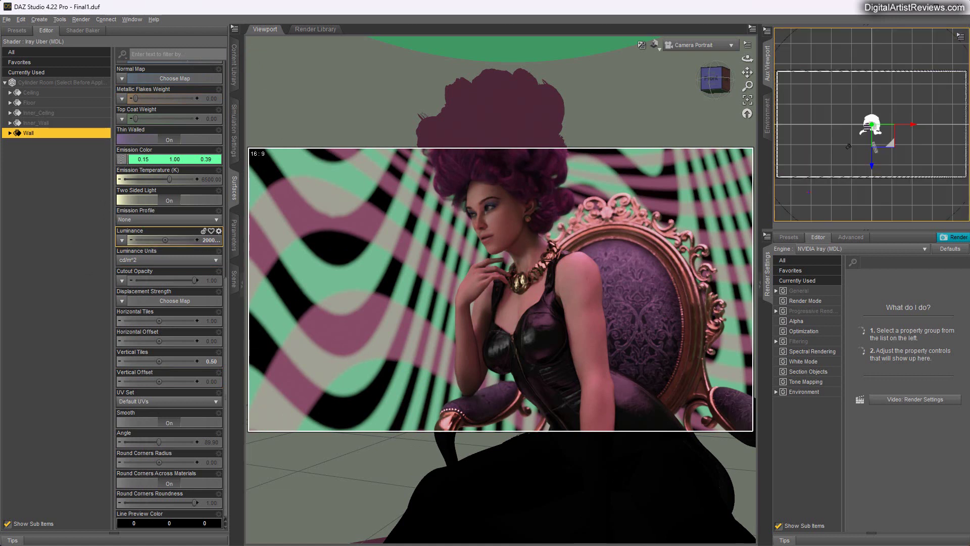
# - Examine the image maps in the Stylish Portrait Studio texture folder available for the Inner_Wall surface's Emission Color
pyautogui.click(34, 124)
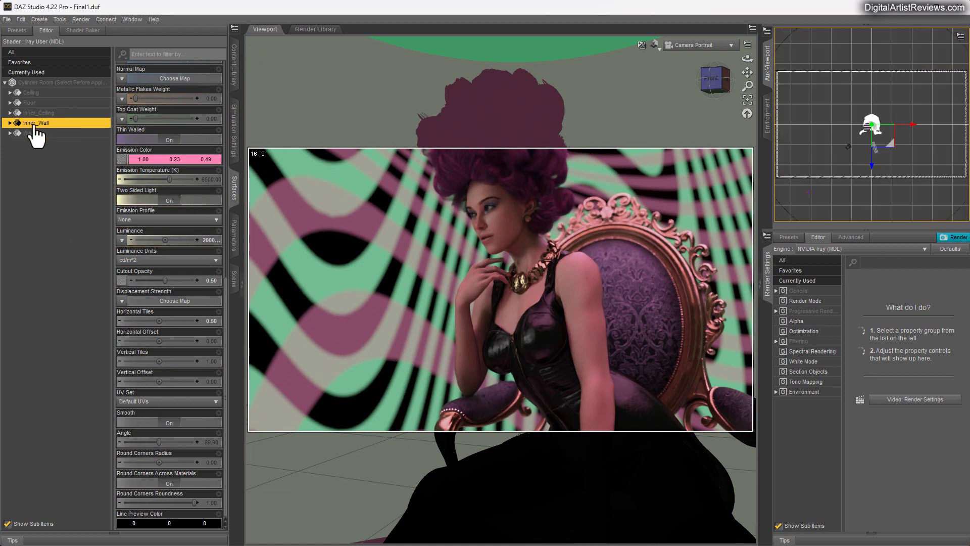
pyautogui.moveTo(122, 161)
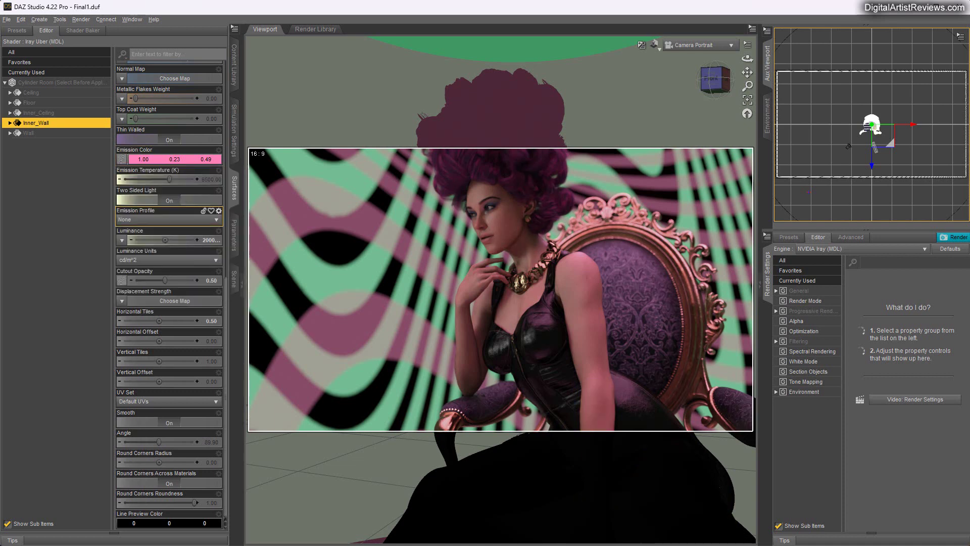
pyautogui.click(122, 160)
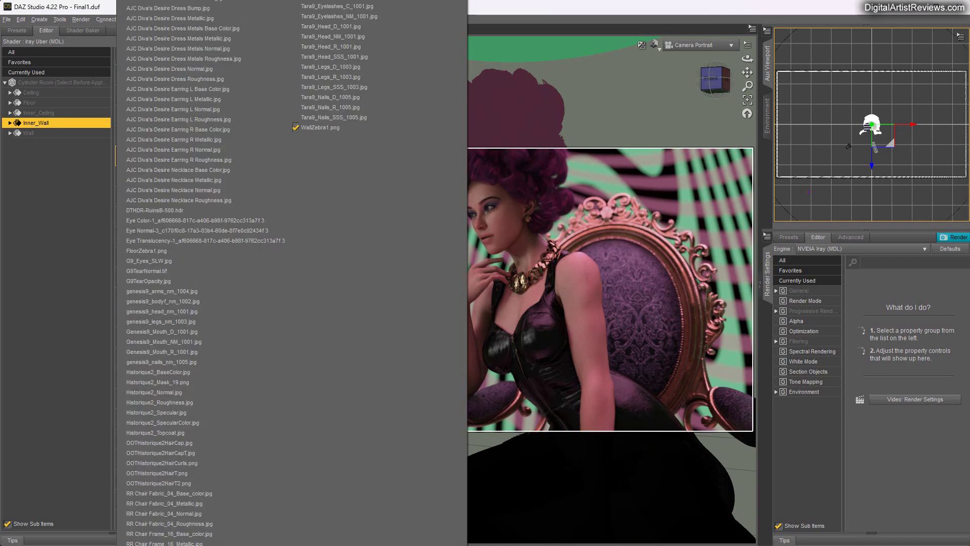
pyautogui.click(152, 543)
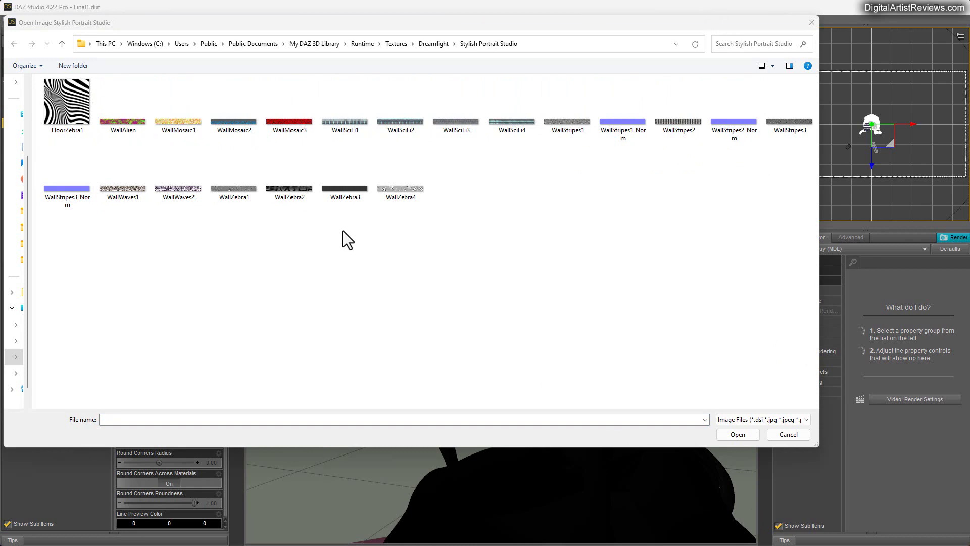
pyautogui.click(789, 435)
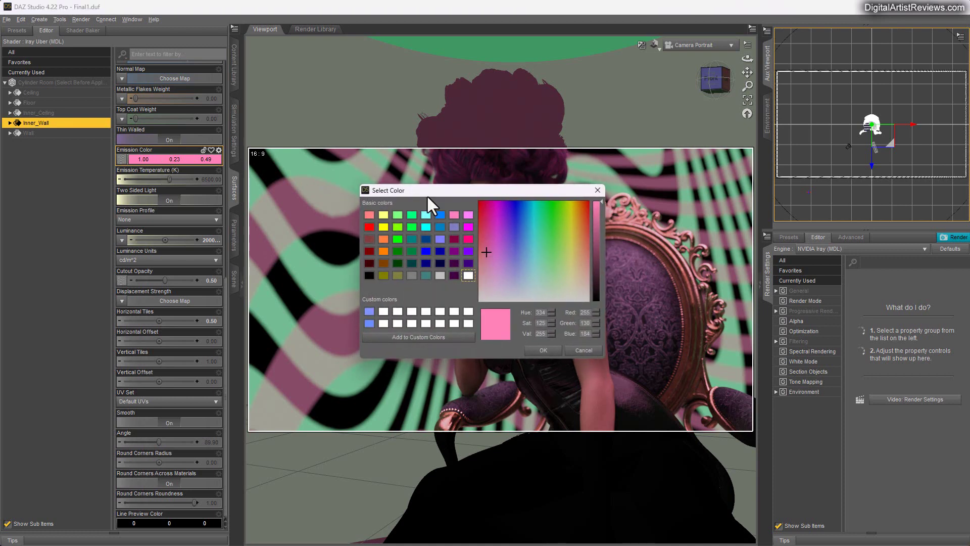
# - Set the Inner_Wall surface's Emission Color to a red of 1.00, 0.12, 0.13 and its Luminance to 7000
pyautogui.moveTo(422, 199)
pyautogui.mouseDown()
pyautogui.moveTo(579, 274)
pyautogui.moveTo(420, 205)
pyautogui.mouseUp()
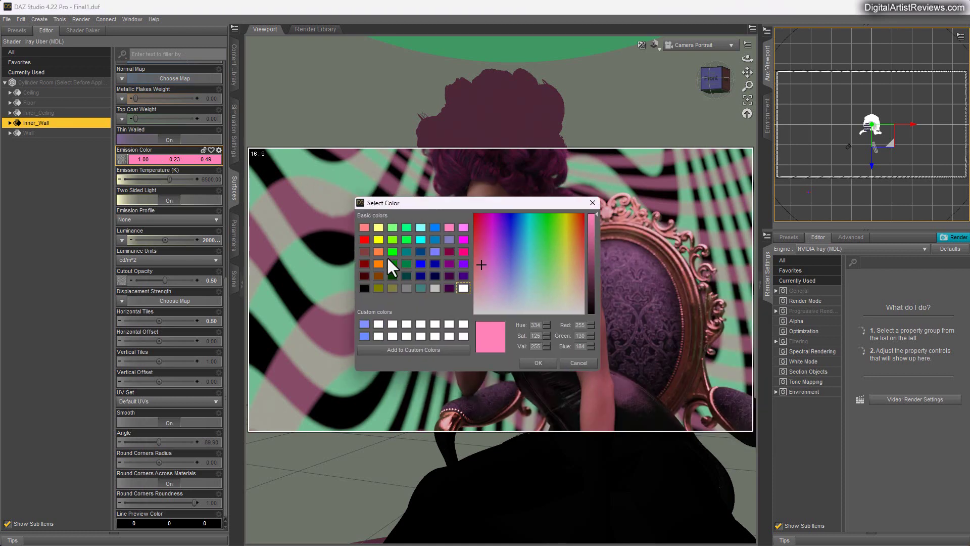
pyautogui.moveTo(487, 267); pyautogui.dragTo(467, 259)
pyautogui.click(538, 363)
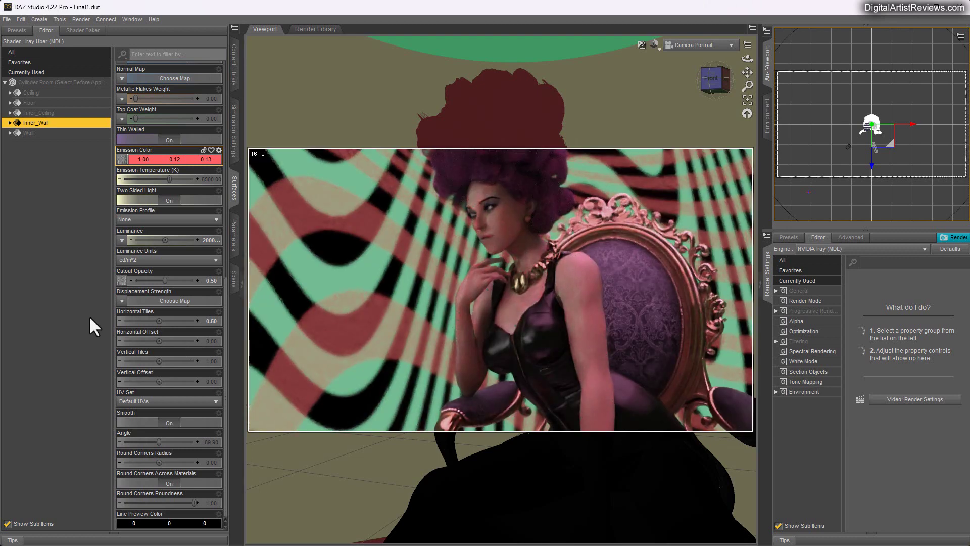
pyautogui.click(168, 240)
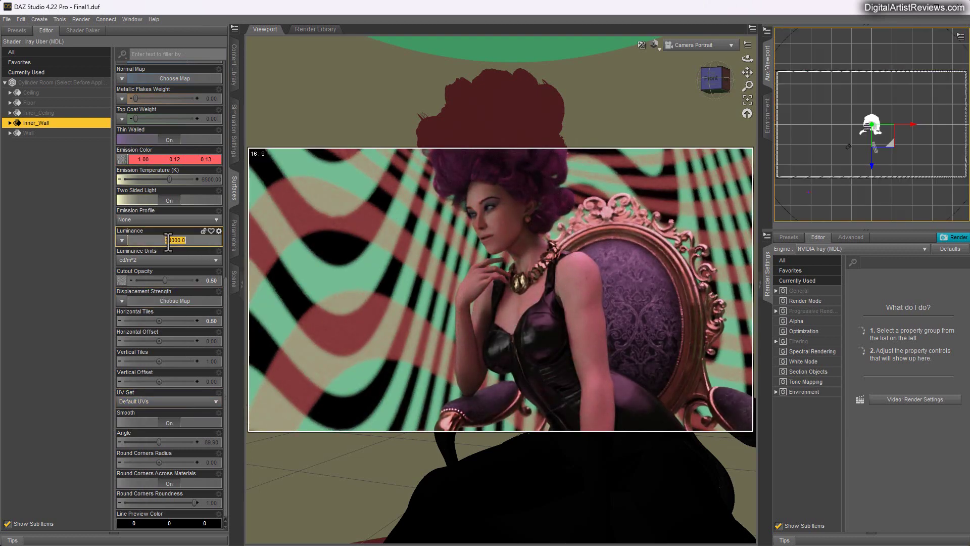
pyautogui.write('7000')
pyautogui.press('Return')
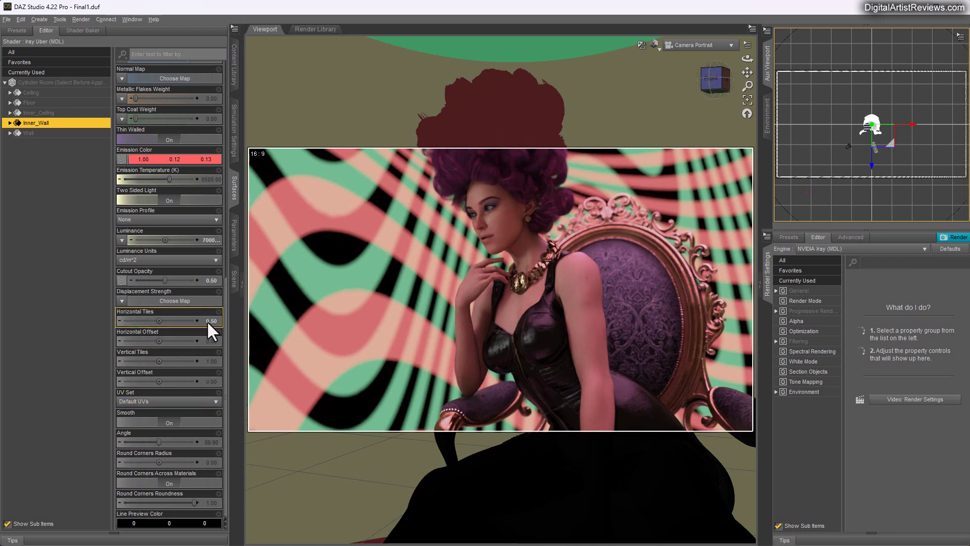
# - Try full Cutout Opacity on the Inner_Wall surface, and set the value to 0.90
pyautogui.click(208, 278)
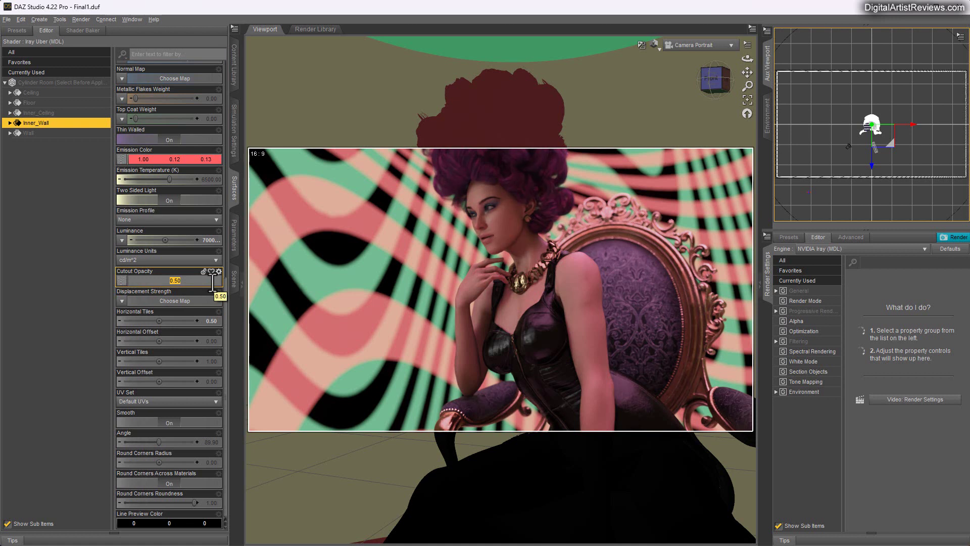
pyautogui.write('0.1')
pyautogui.press('Return')
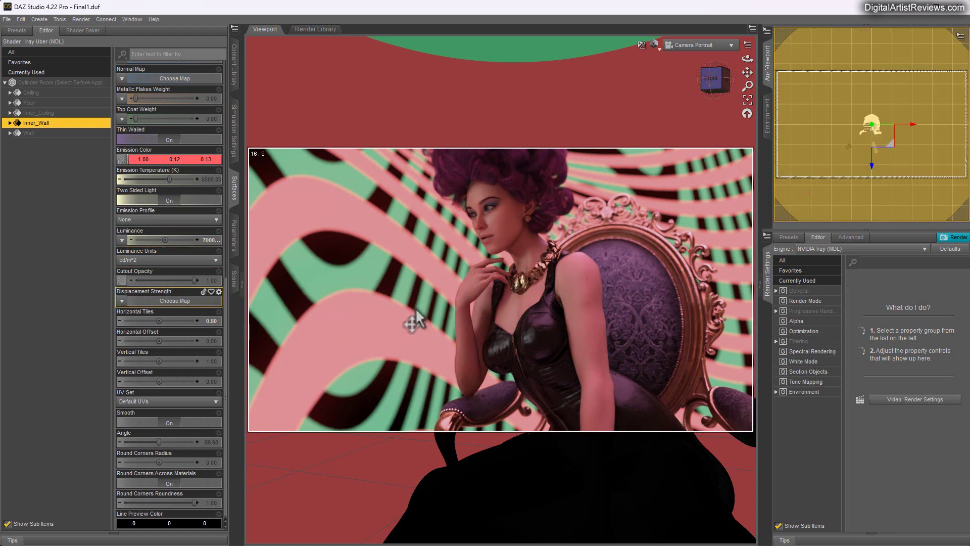
pyautogui.click(207, 282)
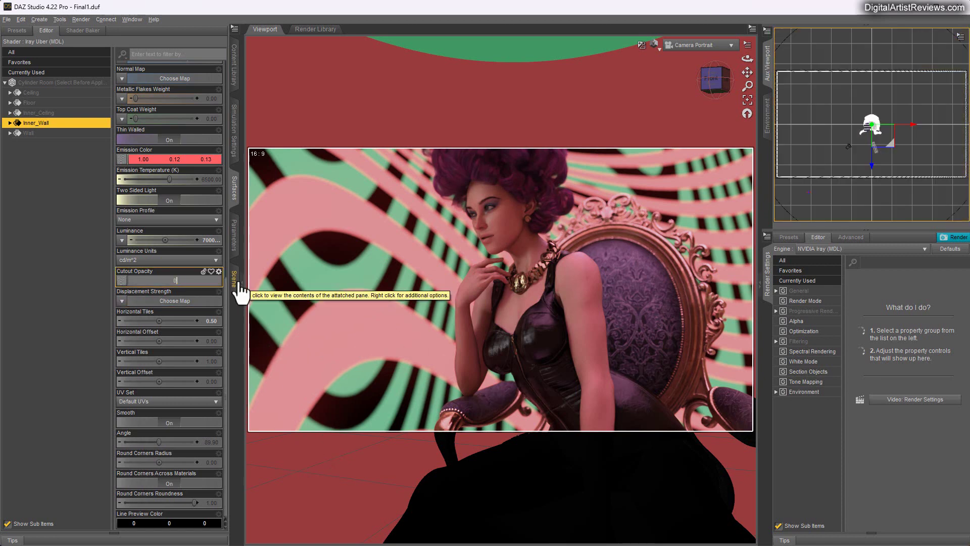
pyautogui.write('0.9')
pyautogui.press('Return')
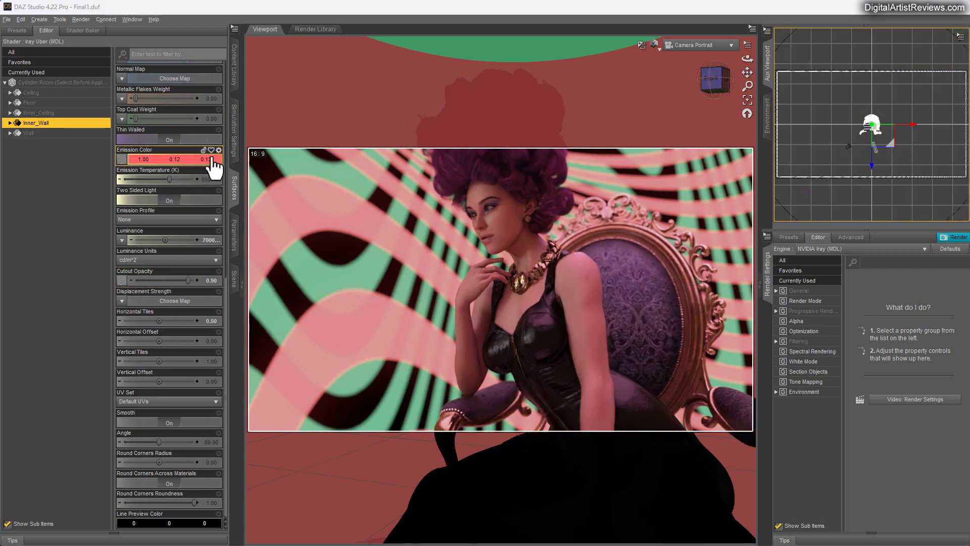
# - Apply the SPS MAT Zebra 2 material preset to the Cylinder Room, and replace it with SPS MAT Stripes 4
pyautogui.click(233, 85)
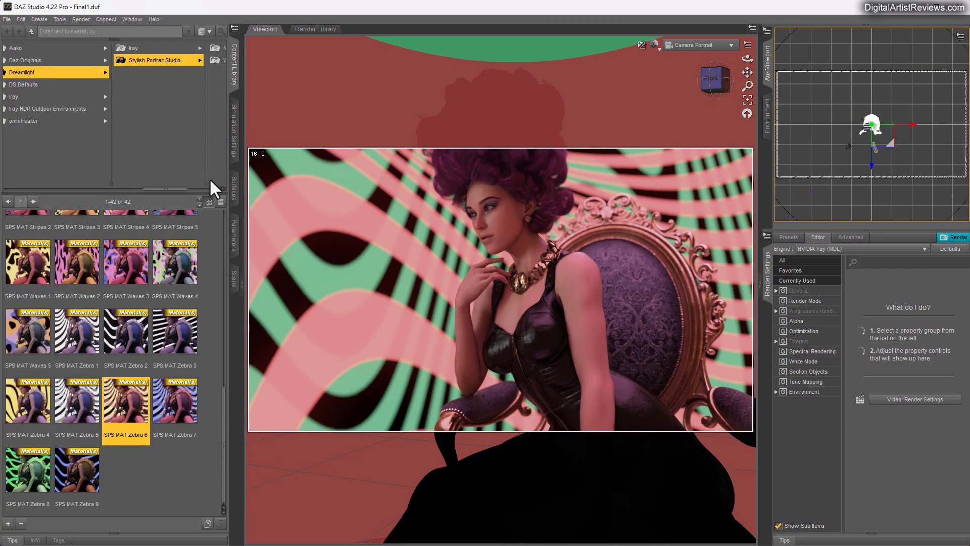
pyautogui.doubleClick(132, 354)
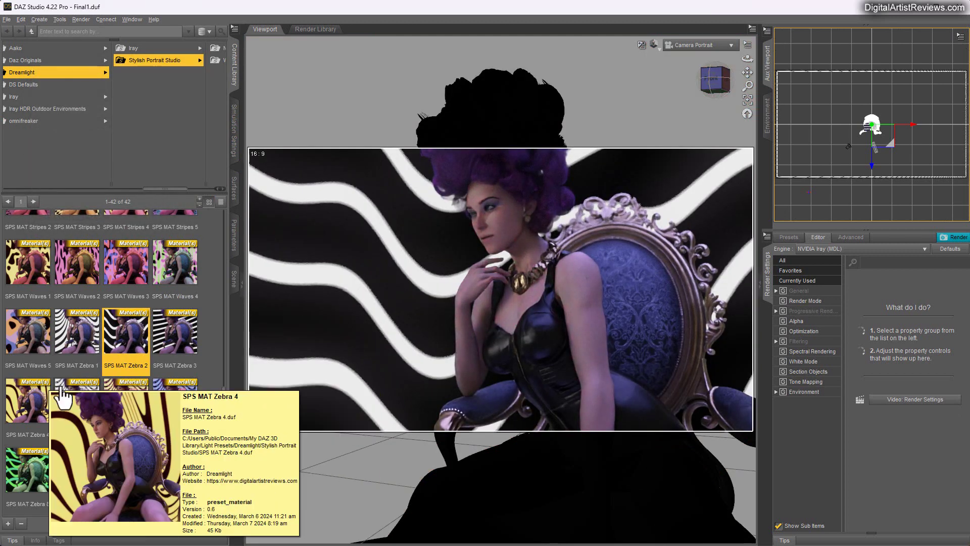
pyautogui.scroll(3, 149, 379)
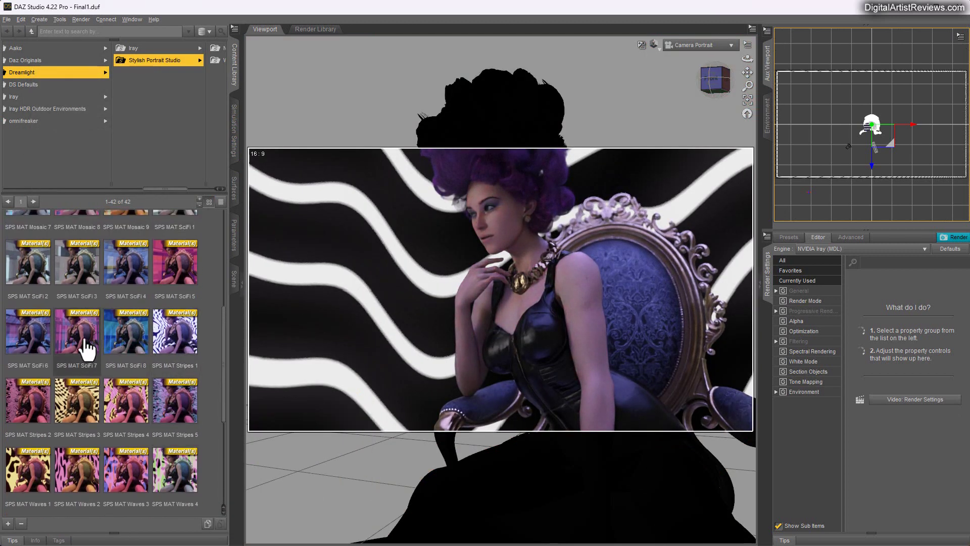
pyautogui.click(126, 410)
pyautogui.doubleClick(126, 410)
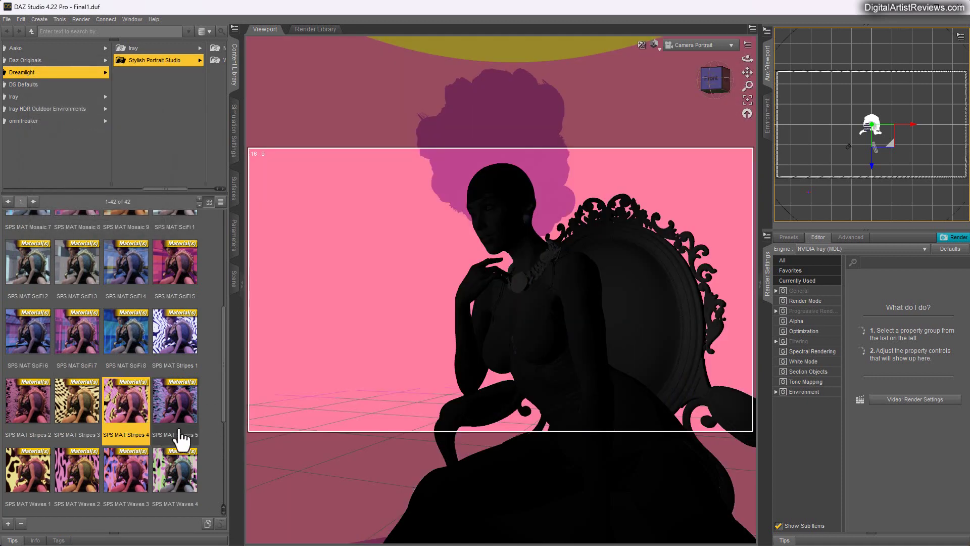
pyautogui.moveTo(197, 419)
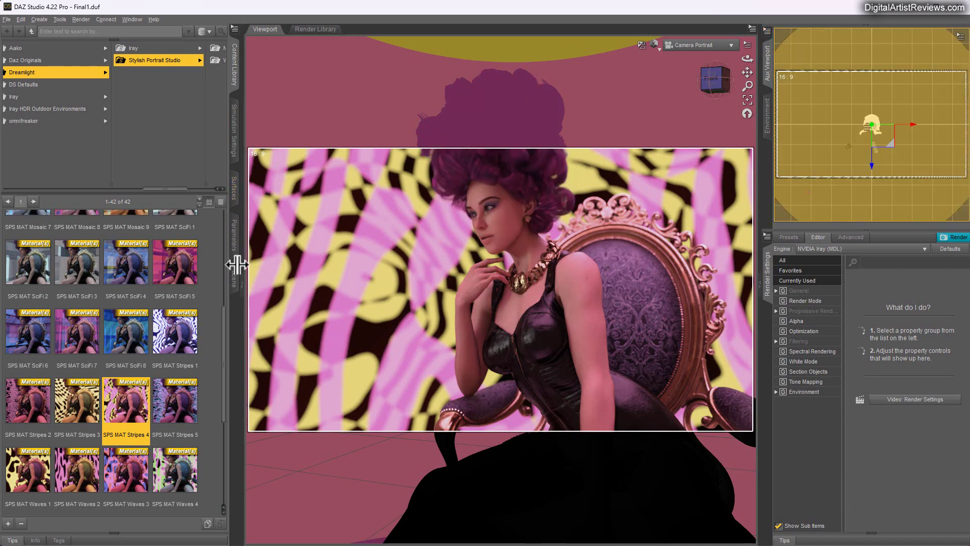
# - Select the Eye Target in the scene and move it closer to the figure in the auxiliary top view
pyautogui.click(234, 282)
pyautogui.click(69, 441)
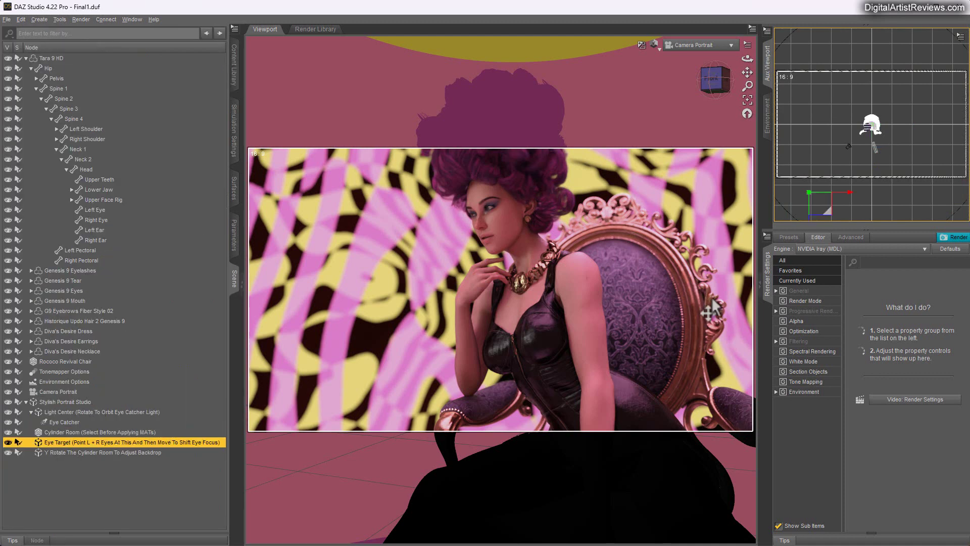
pyautogui.moveTo(836, 208); pyautogui.dragTo(848, 201)
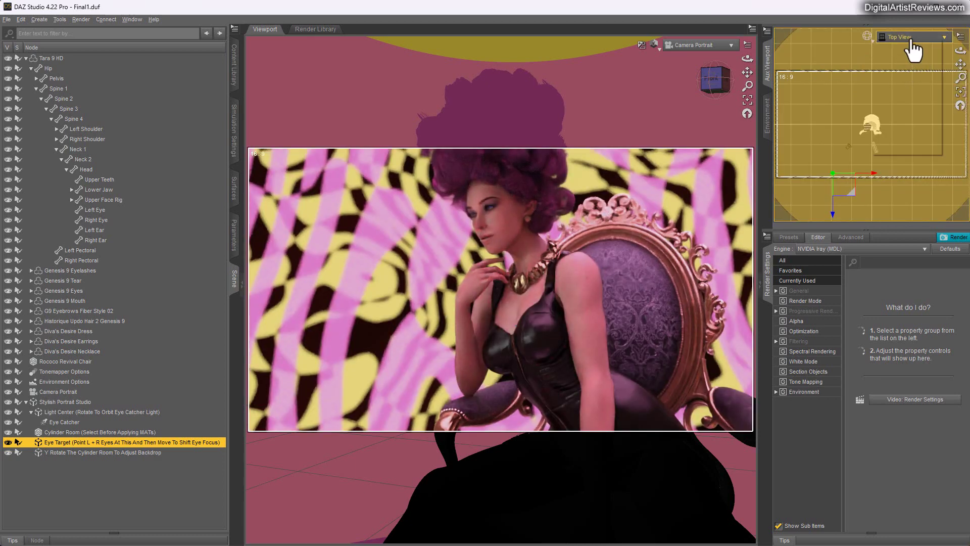
# - Switch the auxiliary view to a side view and orbit Camera Portrait around to the figure's other side
pyautogui.click(913, 40)
pyautogui.click(896, 70)
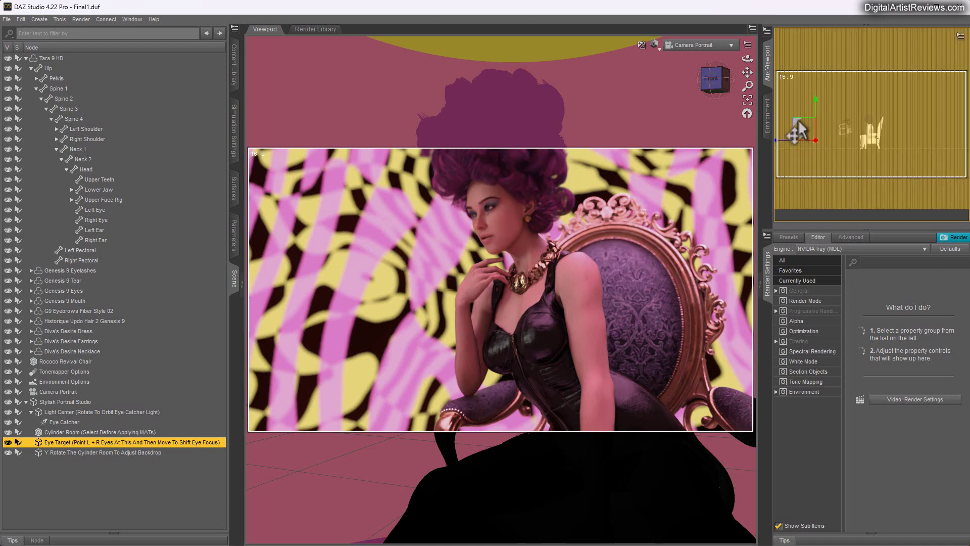
pyautogui.moveTo(868, 47)
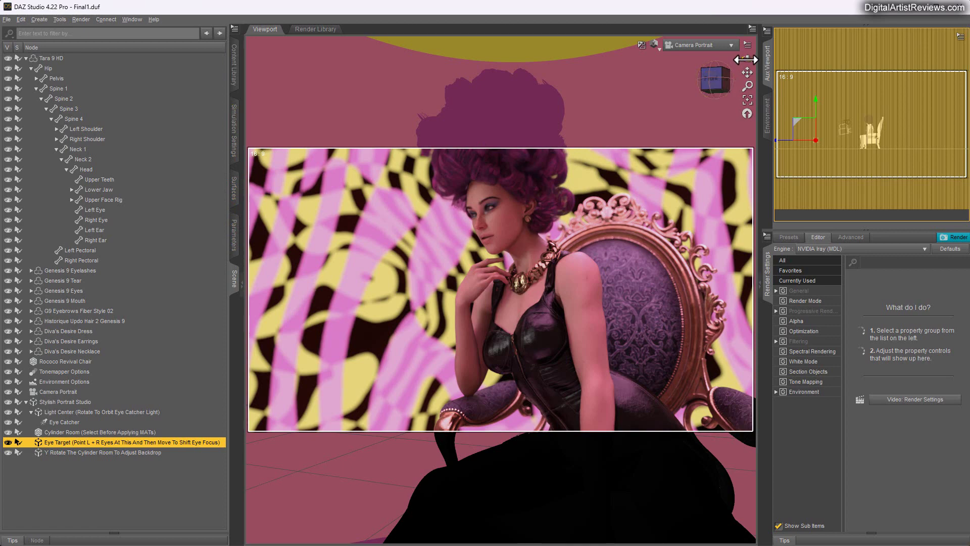
pyautogui.moveTo(747, 59); pyautogui.dragTo(631, 62)
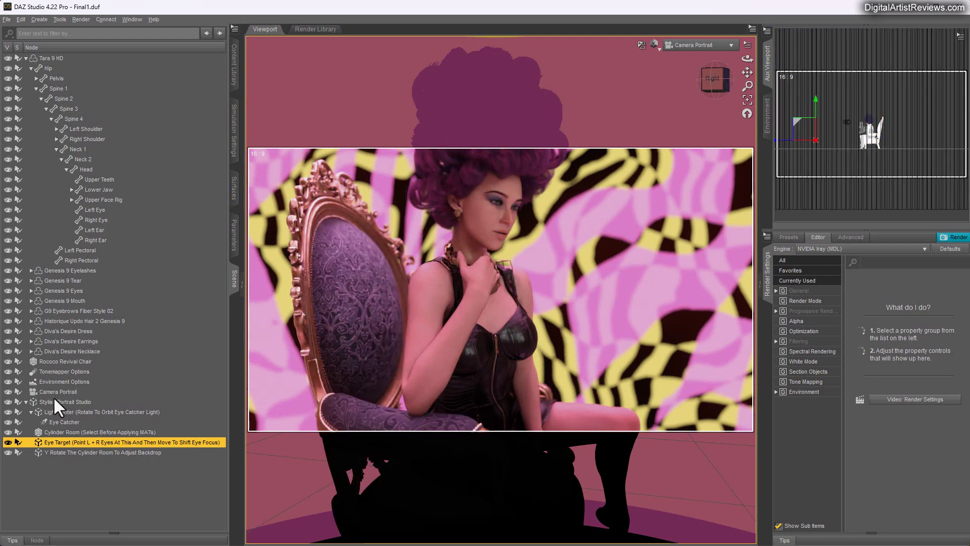
# - Select the Eye Catcher light in the scene and switch the auxiliary view to Top View
pyautogui.click(61, 421)
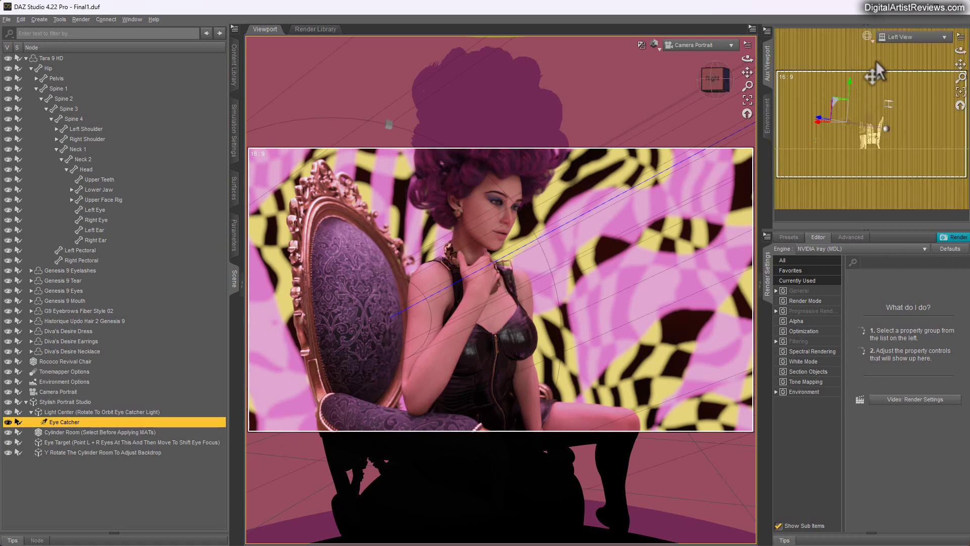
pyautogui.click(913, 38)
pyautogui.click(902, 98)
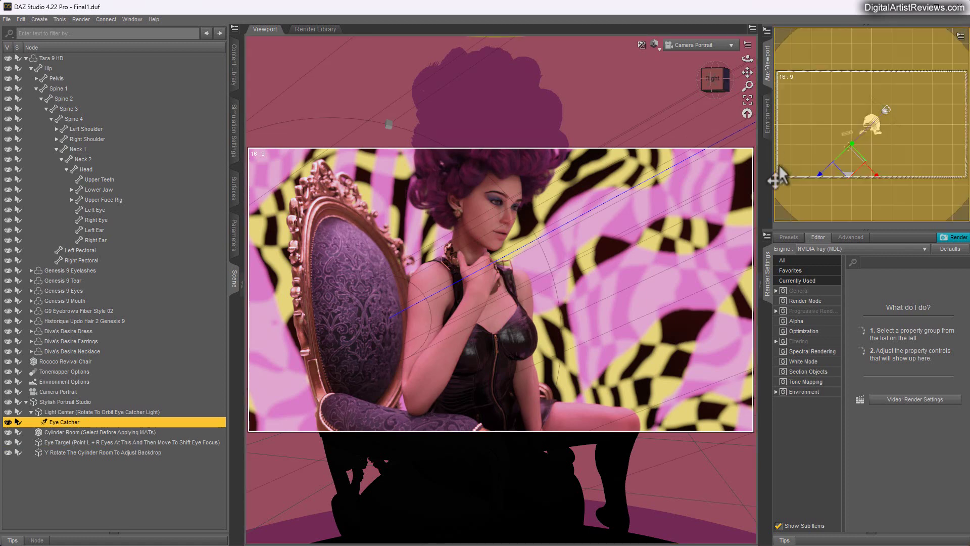
# - Select Light Center and adjust its Y Rotate to about 94.33 to orbit the Eye Catcher light around the figure
pyautogui.click(82, 412)
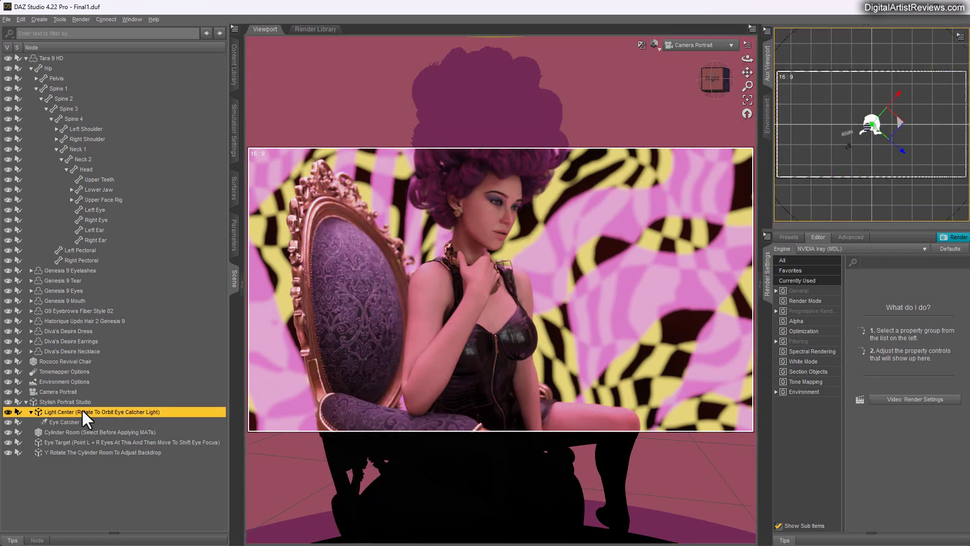
pyautogui.click(234, 237)
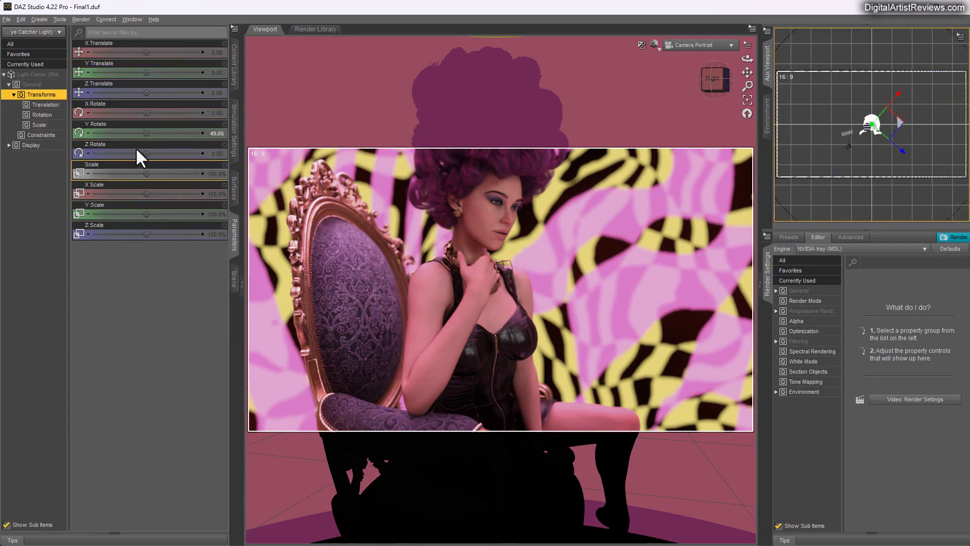
pyautogui.moveTo(147, 133); pyautogui.dragTo(170, 133)
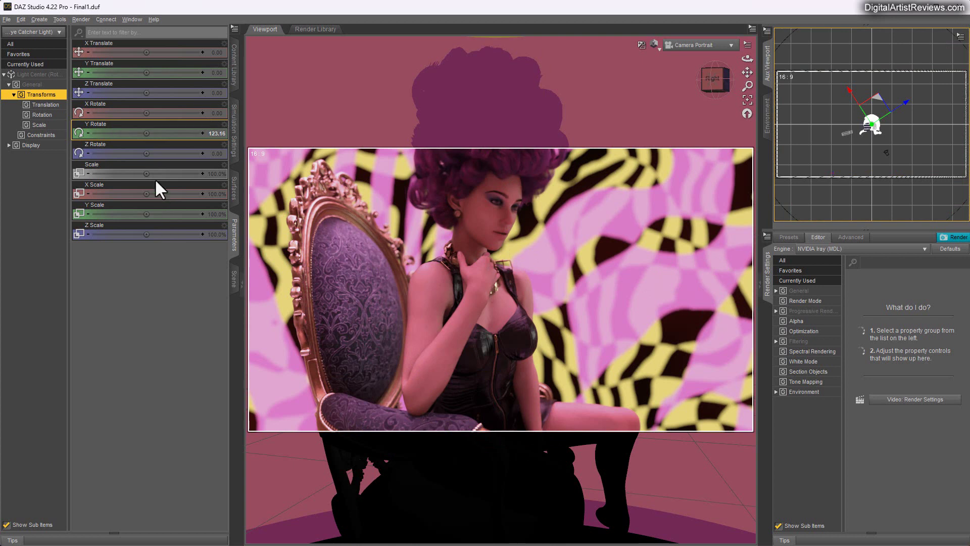
pyautogui.moveTo(146, 133); pyautogui.dragTo(167, 133)
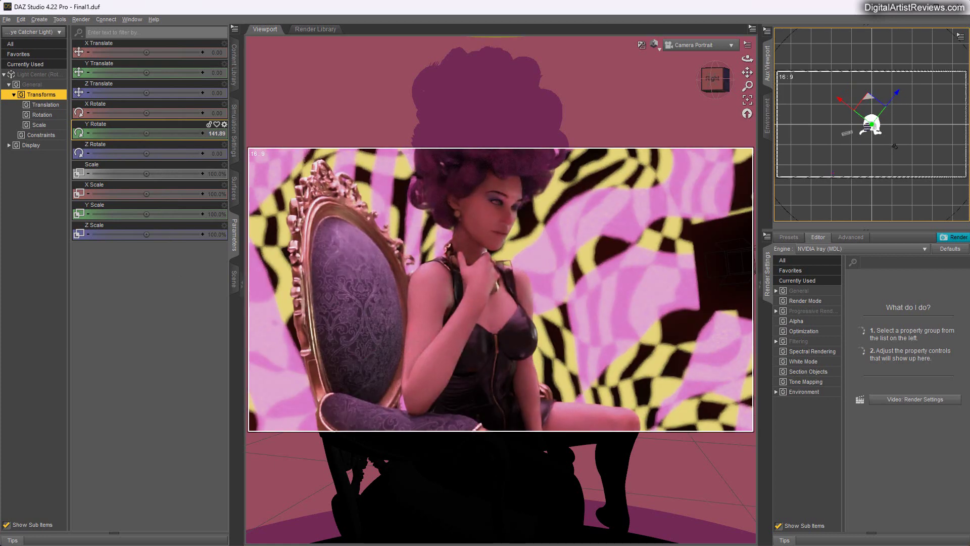
pyautogui.click(148, 134)
pyautogui.moveTo(131, 133); pyautogui.dragTo(125, 133)
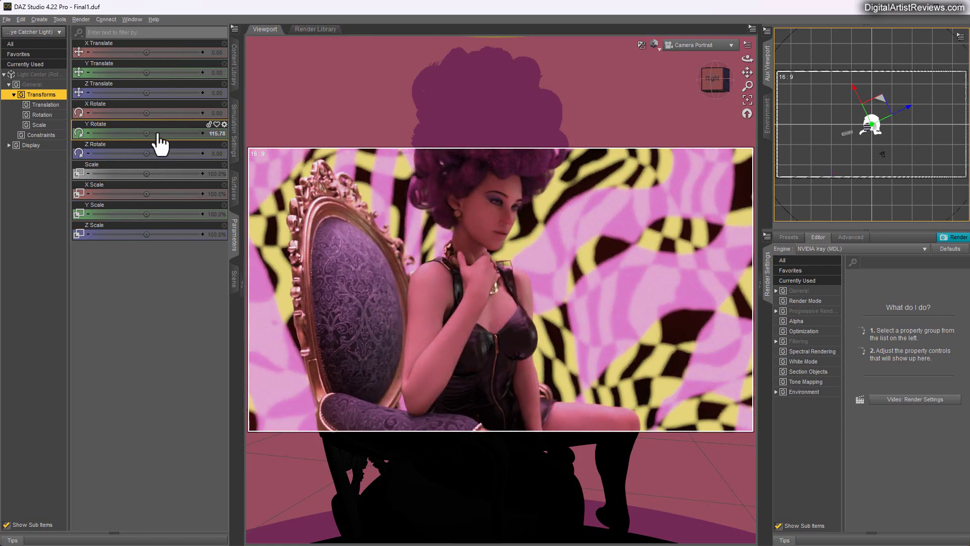
pyautogui.moveTo(148, 134); pyautogui.dragTo(136, 133)
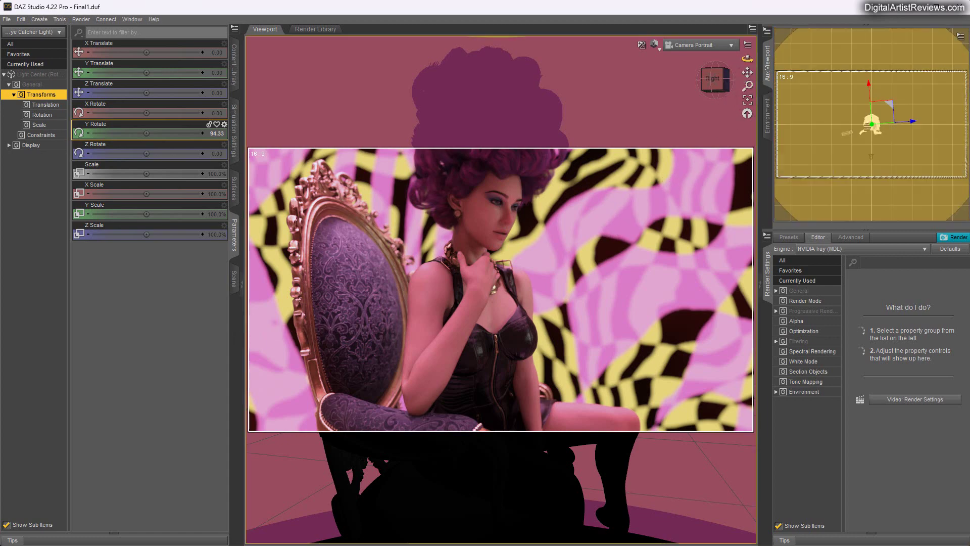
# - Orbit Camera Portrait around to the figure's front and set Light Center's Y Rotate to about 38.36
pyautogui.moveTo(746, 58); pyautogui.dragTo(685, 60)
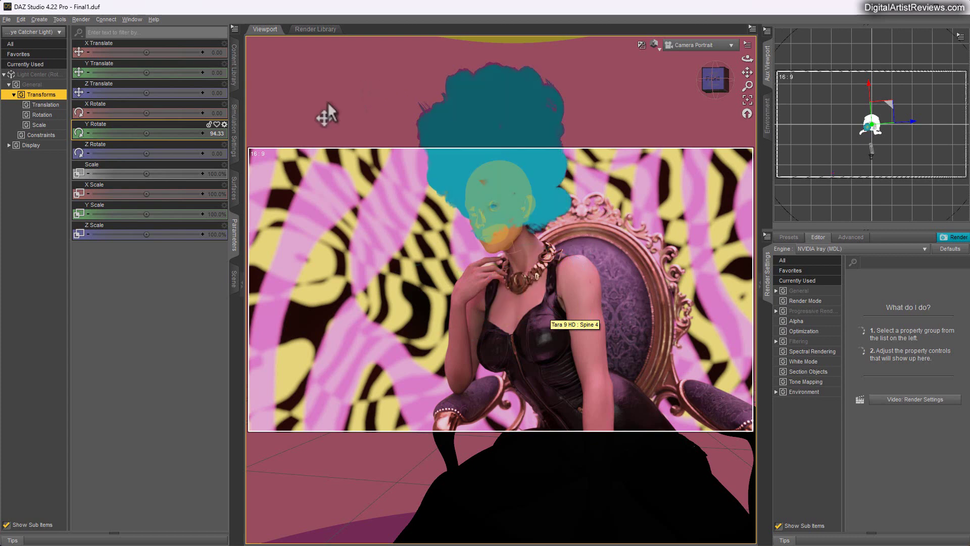
pyautogui.moveTo(146, 132); pyautogui.dragTo(125, 133)
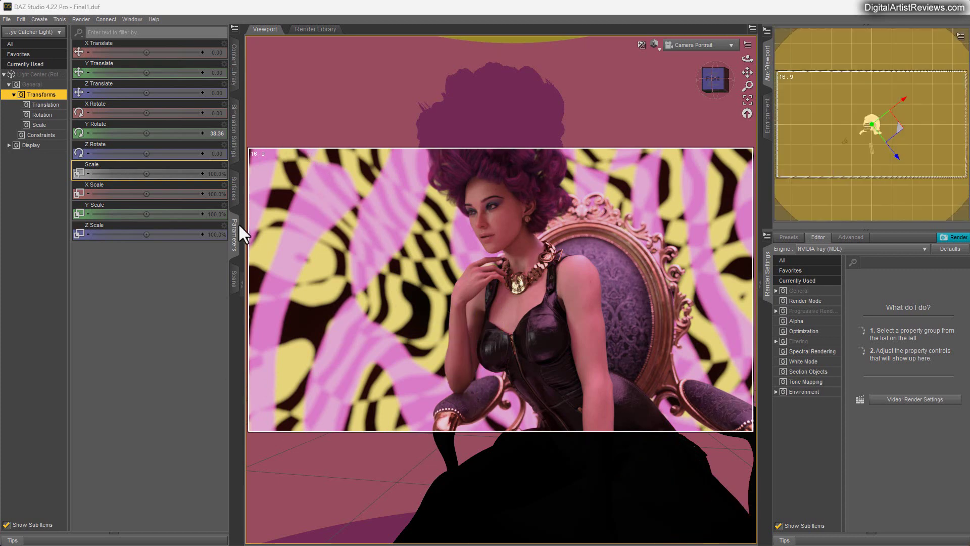
# - Select Camera Portrait, move it closer to the figure, and orbit it for a tighter portrait framing
pyautogui.click(234, 278)
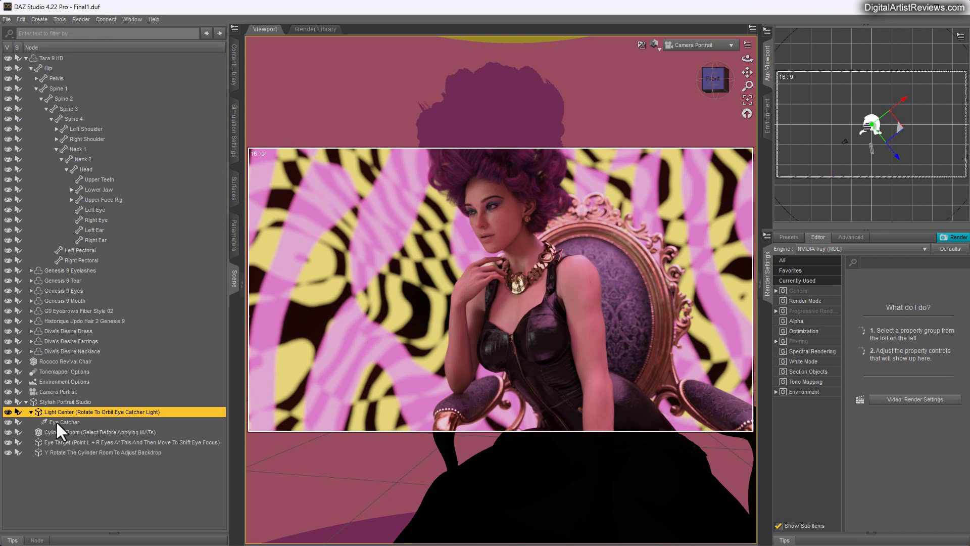
pyautogui.click(53, 392)
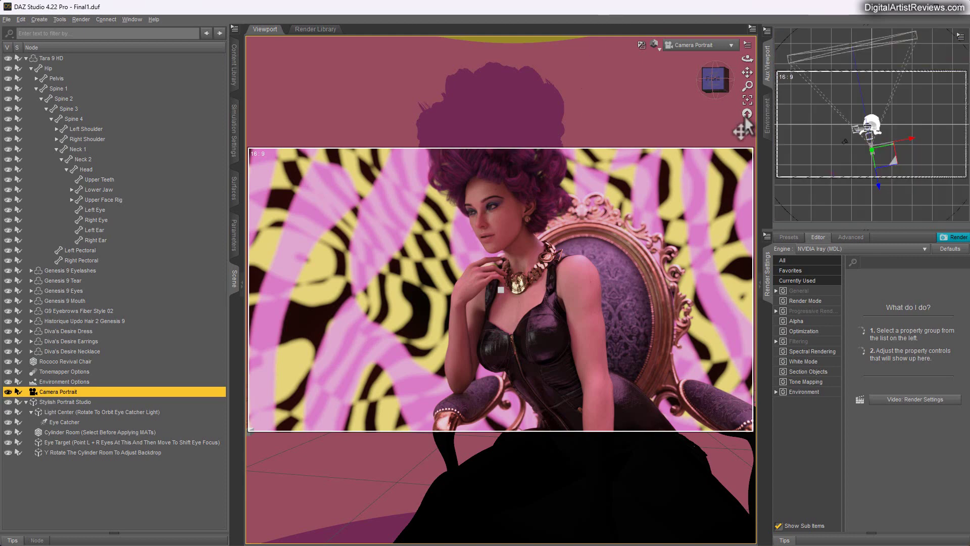
pyautogui.moveTo(749, 83)
pyautogui.mouseDown()
pyautogui.moveTo(748, 64)
pyautogui.moveTo(751, 83)
pyautogui.mouseUp()
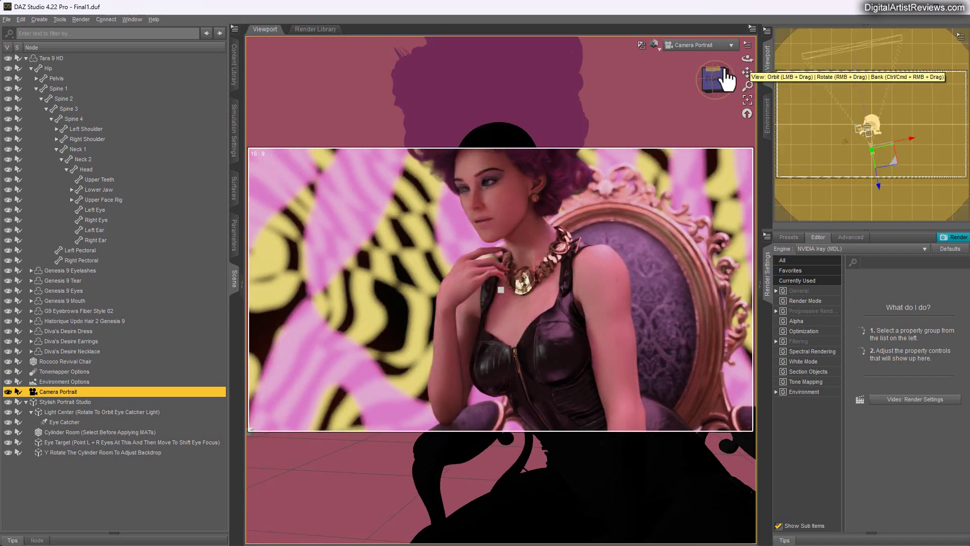
pyautogui.moveTo(748, 59); pyautogui.dragTo(773, 130)
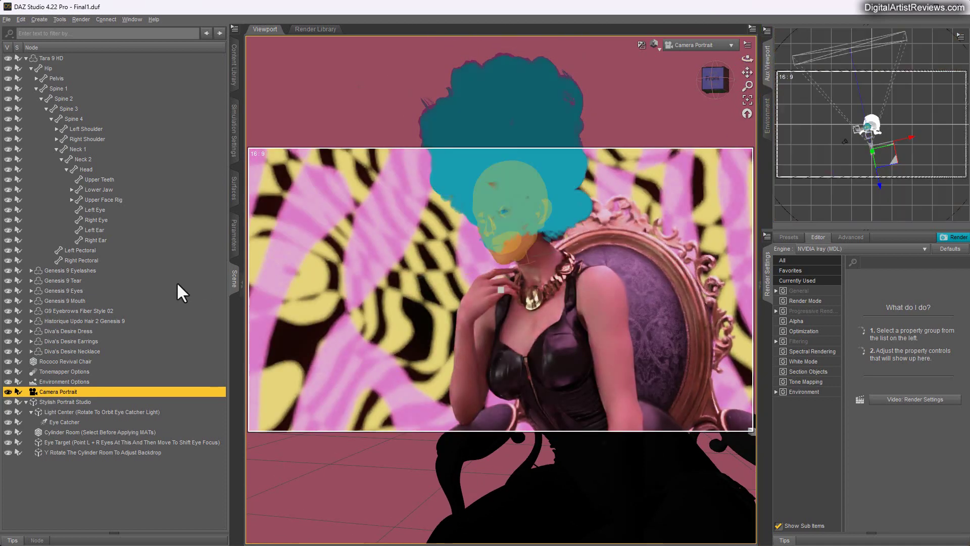
# - Show Camera Portrait's camera parameters, and turn Depth of Field off and back on to compare the backdrop blur
pyautogui.click(233, 235)
pyautogui.click(31, 155)
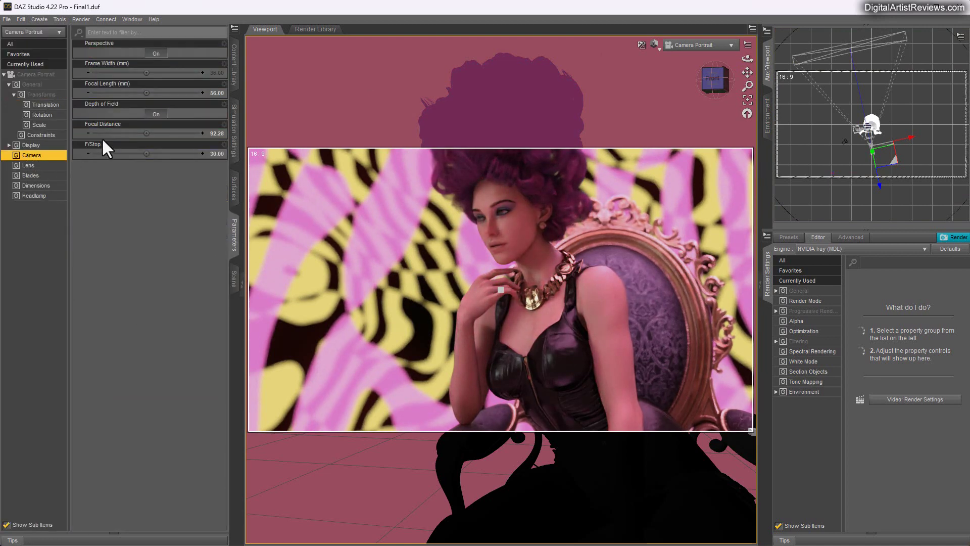
pyautogui.click(154, 115)
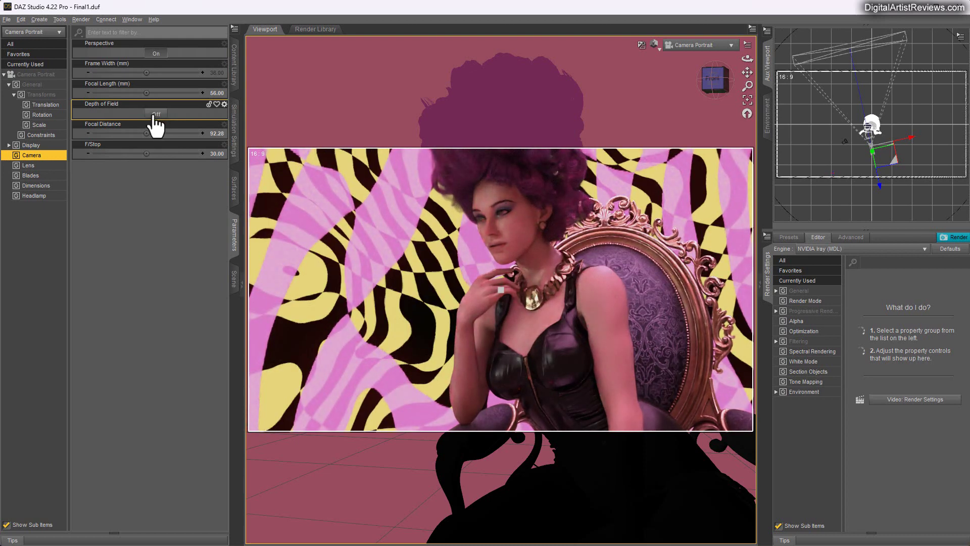
pyautogui.click(154, 114)
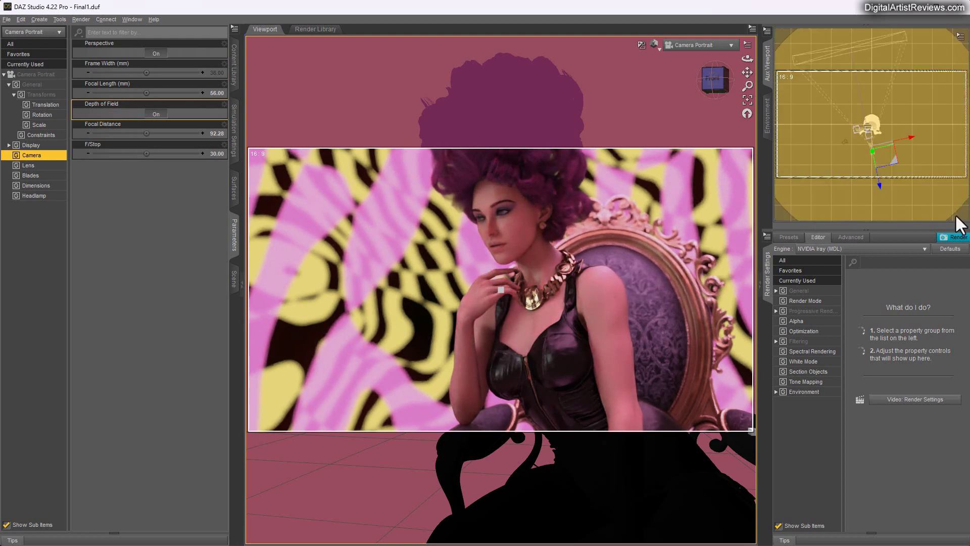
# - Try a Focal Distance of about 63.18 on Camera Portrait, and raise it to about 81.27, checking the focal plane in the enlarged top view
pyautogui.moveTo(963, 75)
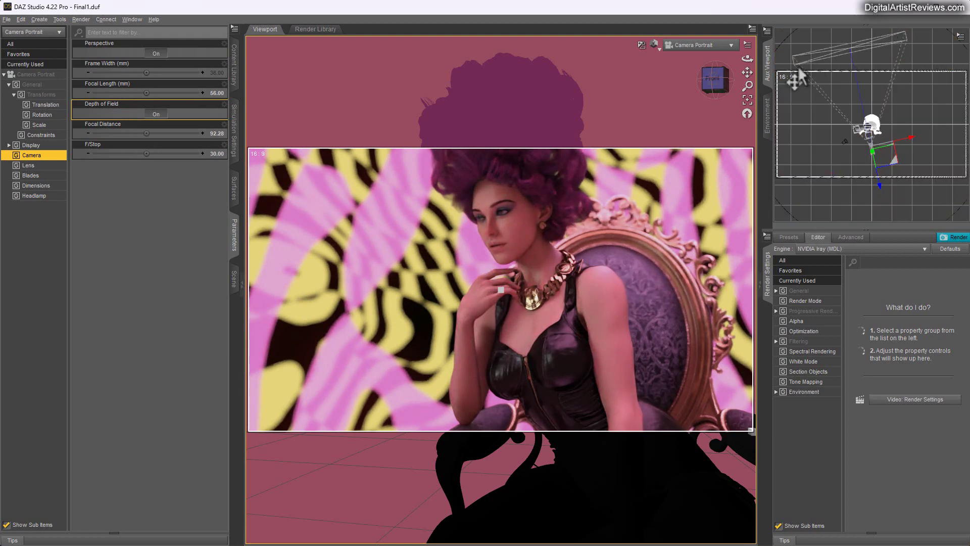
pyautogui.moveTo(962, 99)
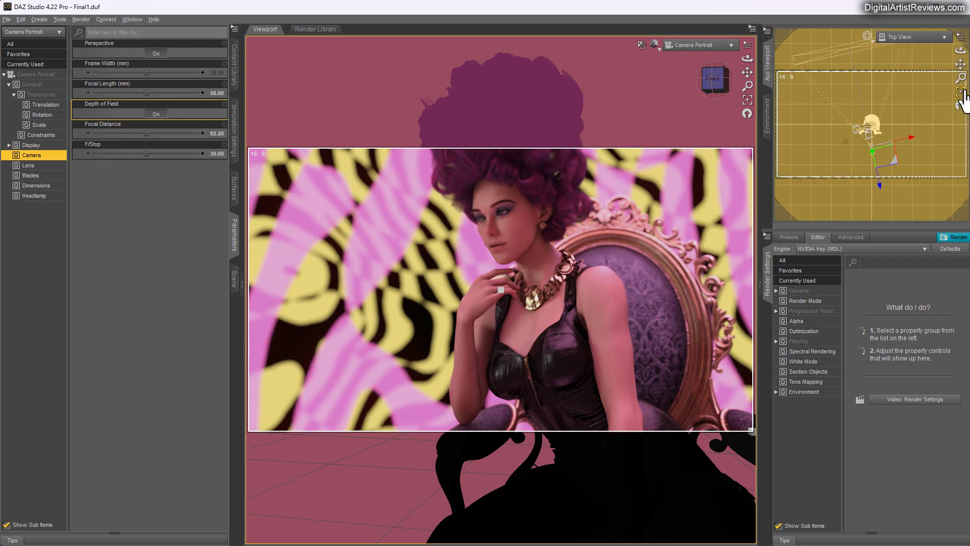
pyautogui.moveTo(960, 76); pyautogui.dragTo(829, 162)
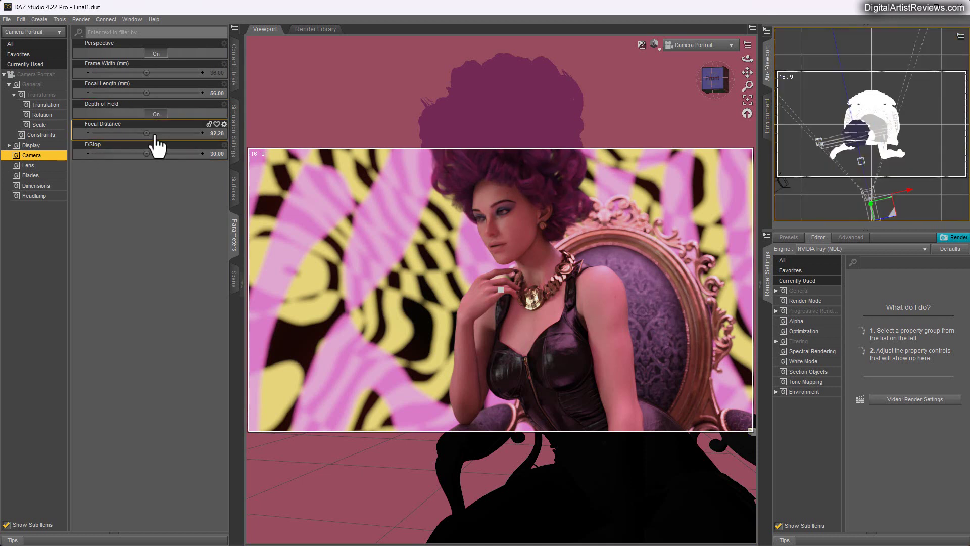
pyautogui.moveTo(147, 133); pyautogui.dragTo(123, 133)
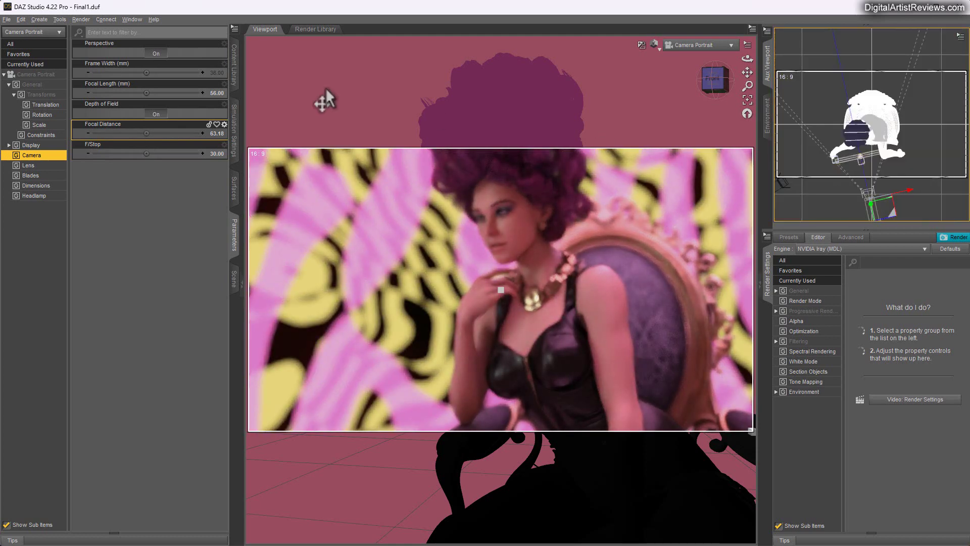
pyautogui.moveTo(147, 133)
pyautogui.mouseDown()
pyautogui.moveTo(129, 133)
pyautogui.moveTo(162, 133)
pyautogui.mouseUp()
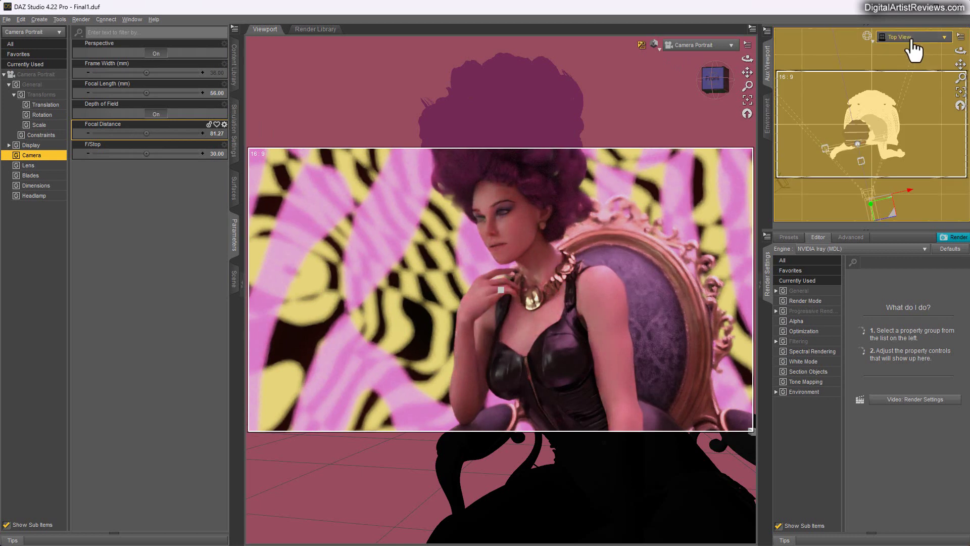
# - Switch the auxiliary view to Perspective View with Hidden Line drawing, and frame the seated figure and camera from the side
pyautogui.click(910, 43)
pyautogui.click(908, 43)
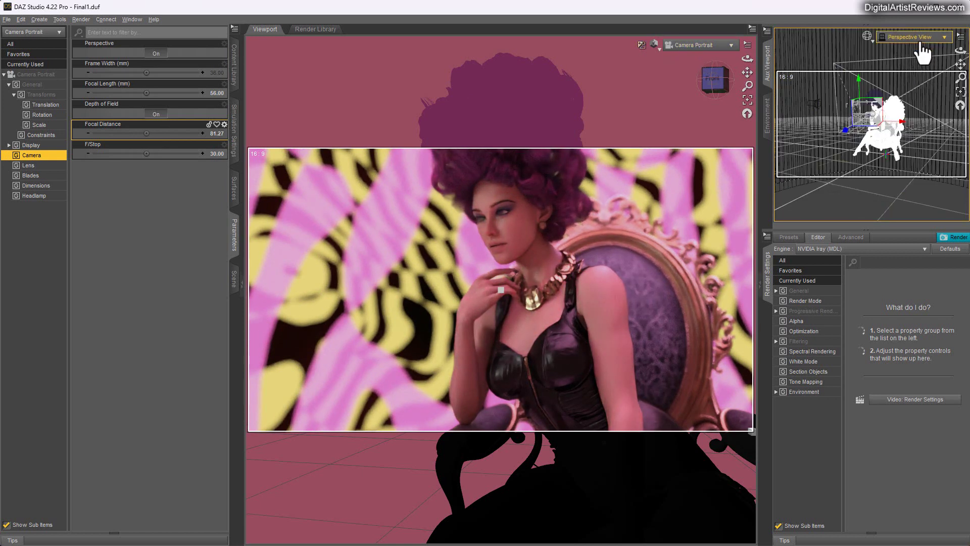
pyautogui.click(868, 35)
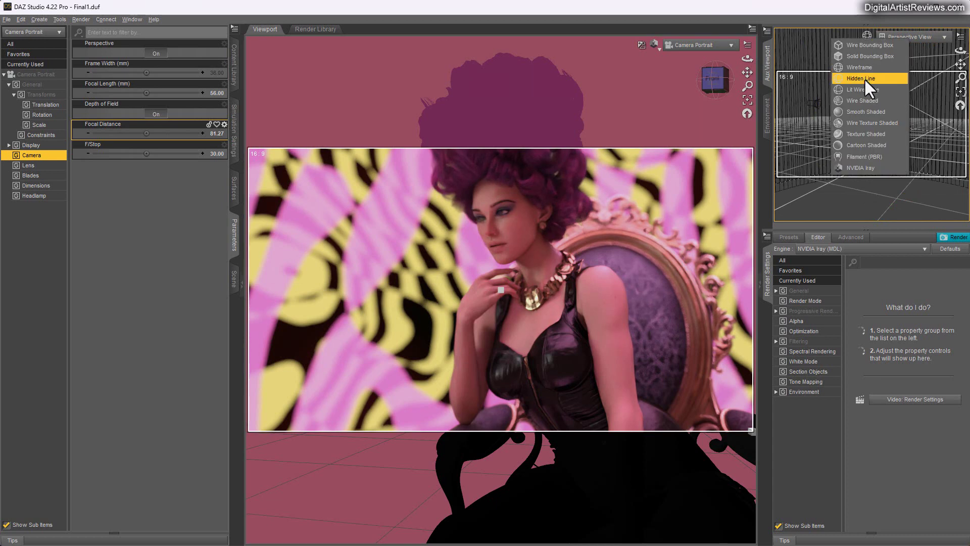
pyautogui.click(865, 78)
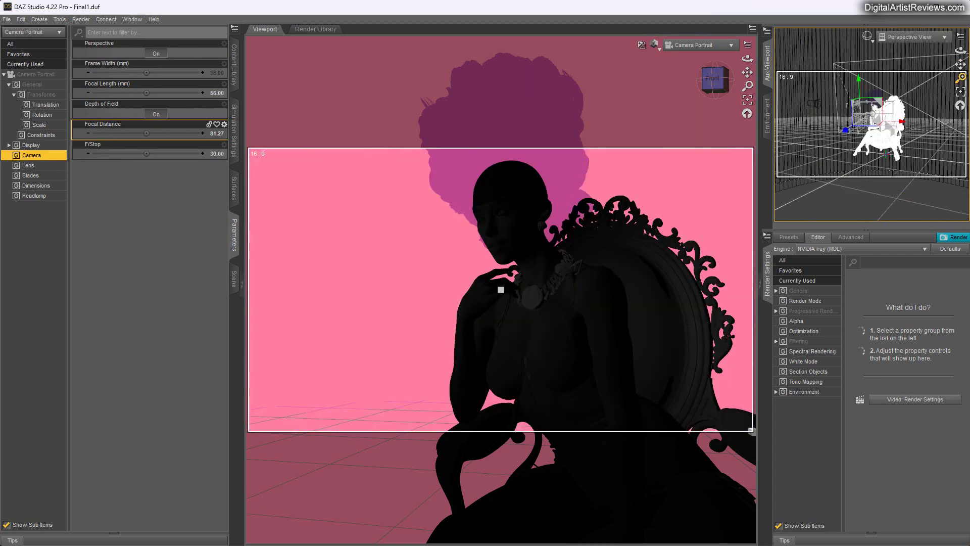
pyautogui.moveTo(960, 77); pyautogui.dragTo(959, 51)
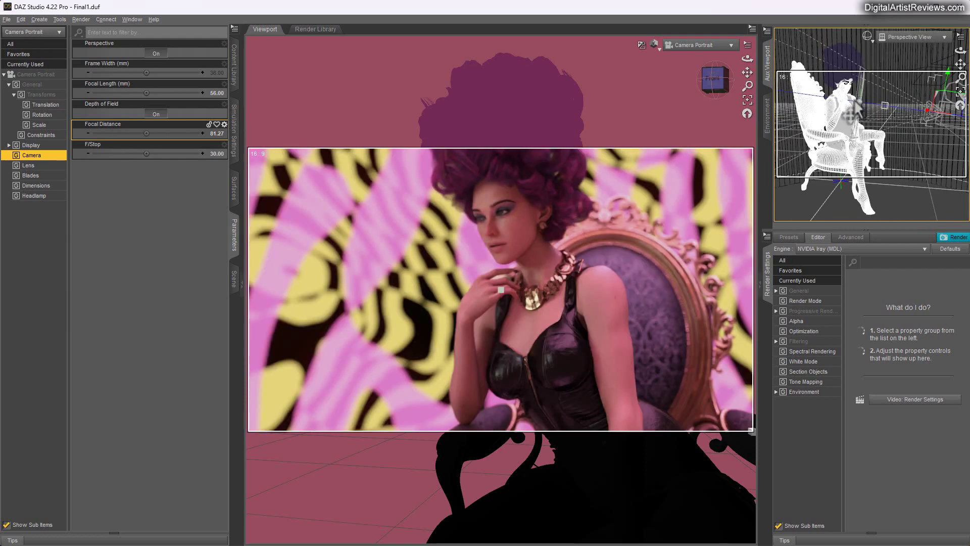
# - Adjust Camera Portrait's Focal Distance to about 93.92, checking the focal plane against the figure's face in the auxiliary view
pyautogui.moveTo(145, 133); pyautogui.dragTo(160, 133)
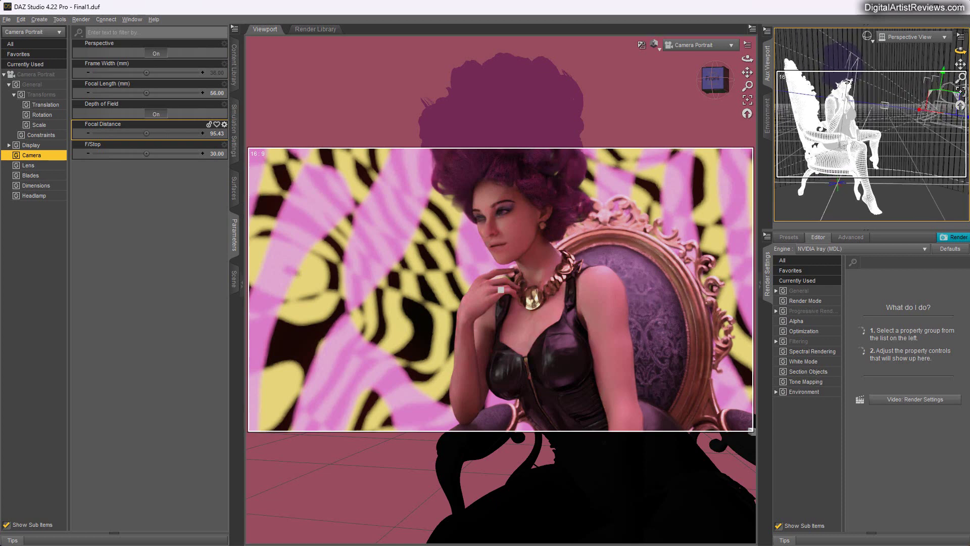
pyautogui.moveTo(833, 85); pyautogui.dragTo(823, 86)
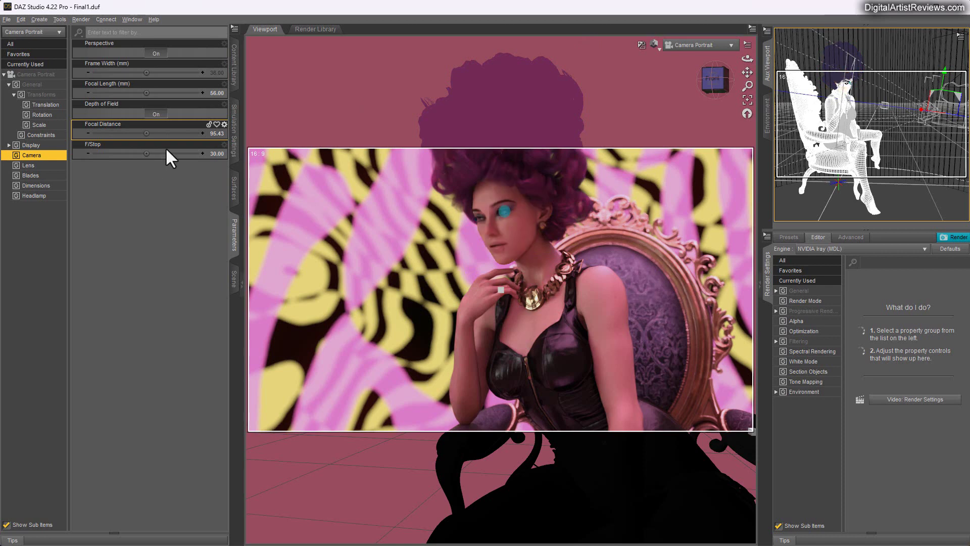
pyautogui.moveTo(146, 134); pyautogui.dragTo(141, 134)
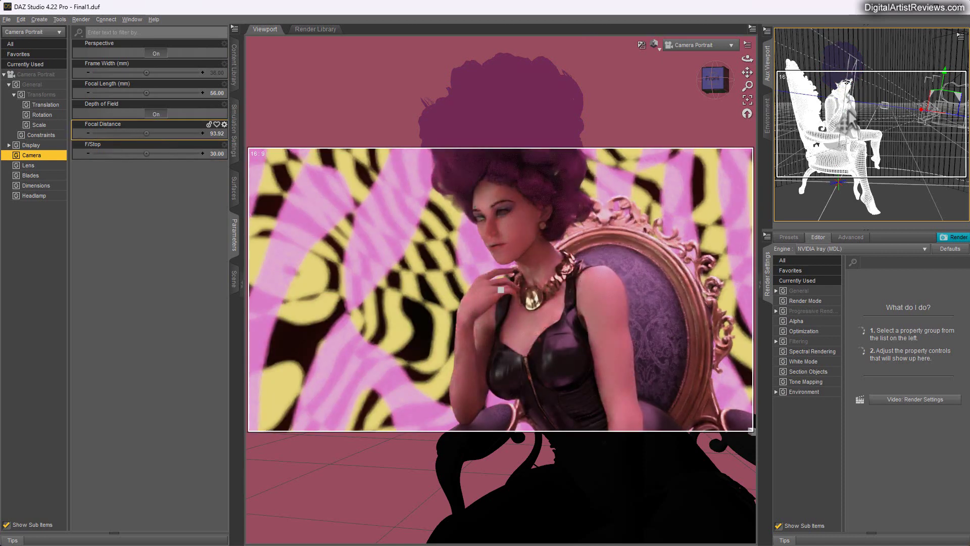
# - Try F/Stop values of 80 and 10 on Camera Portrait to compare the amount of background blur
pyautogui.click(213, 154)
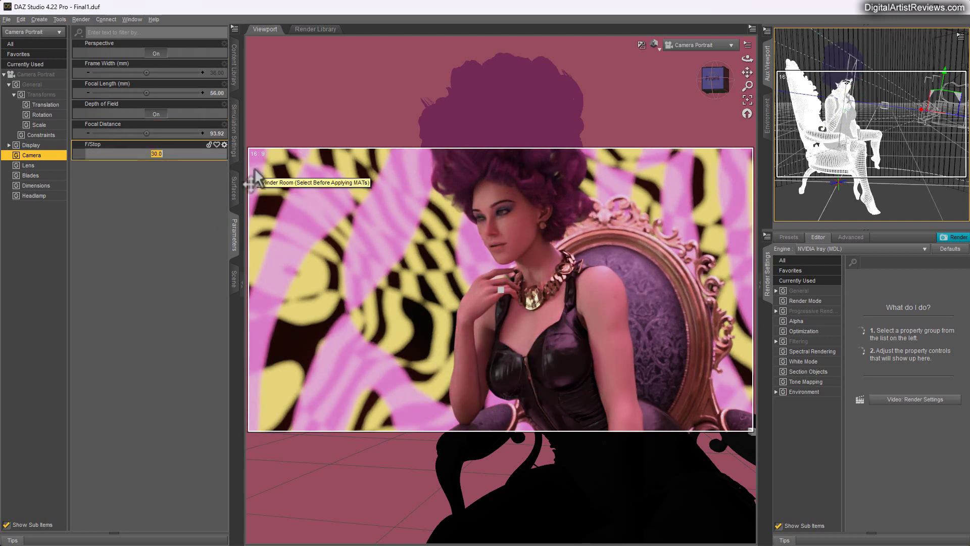
pyautogui.write('80')
pyautogui.press('Return')
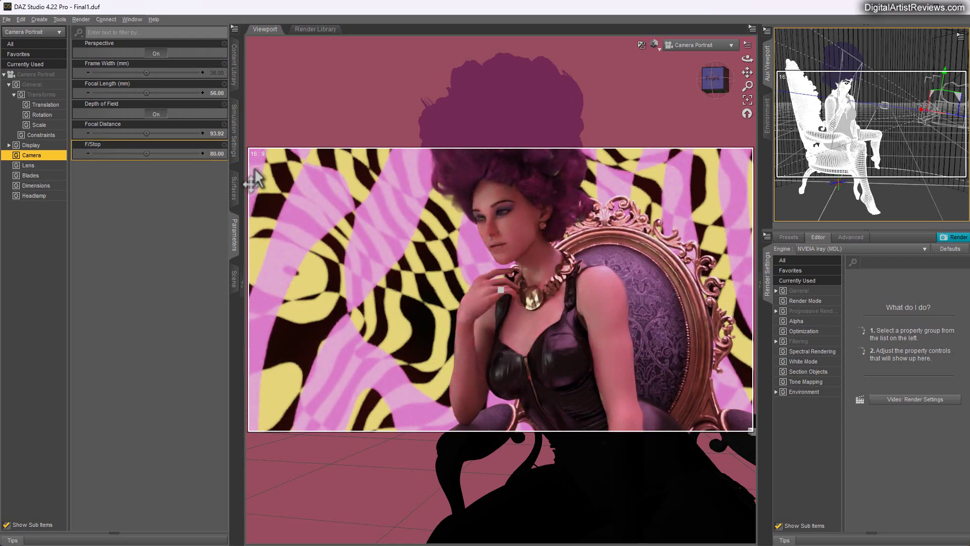
pyautogui.click(210, 154)
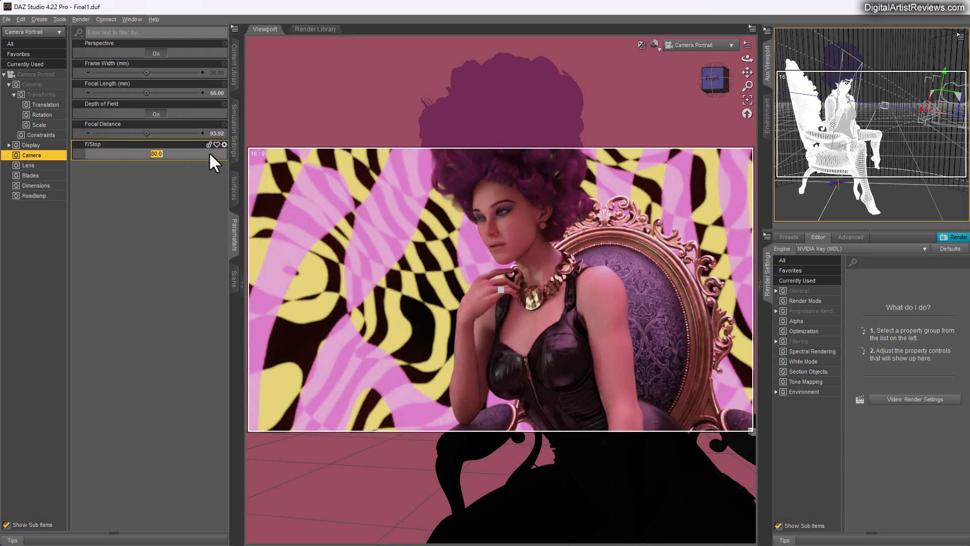
pyautogui.write('10')
pyautogui.press('Return')
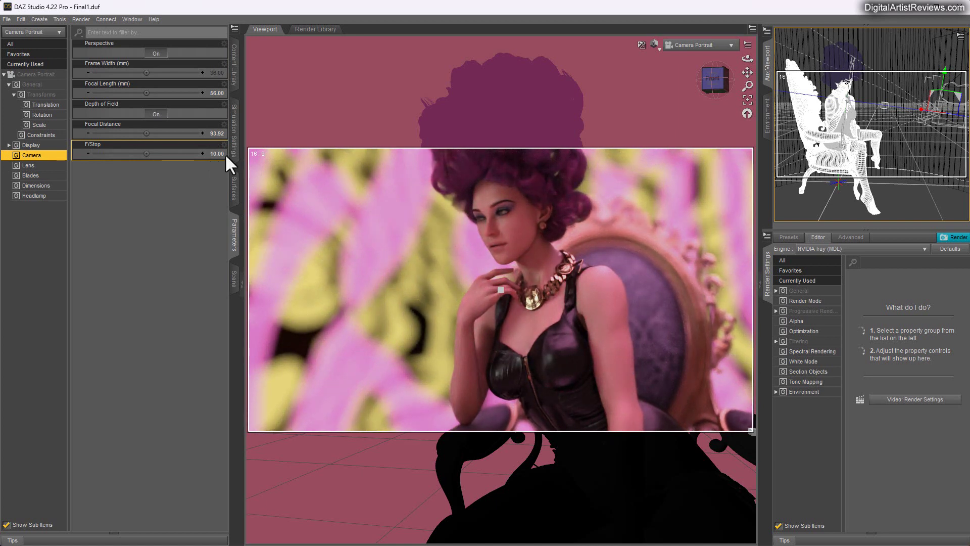
# - Set Camera Portrait's F/Stop to 30
pyautogui.click(213, 153)
pyautogui.write('30')
pyautogui.press('Return')
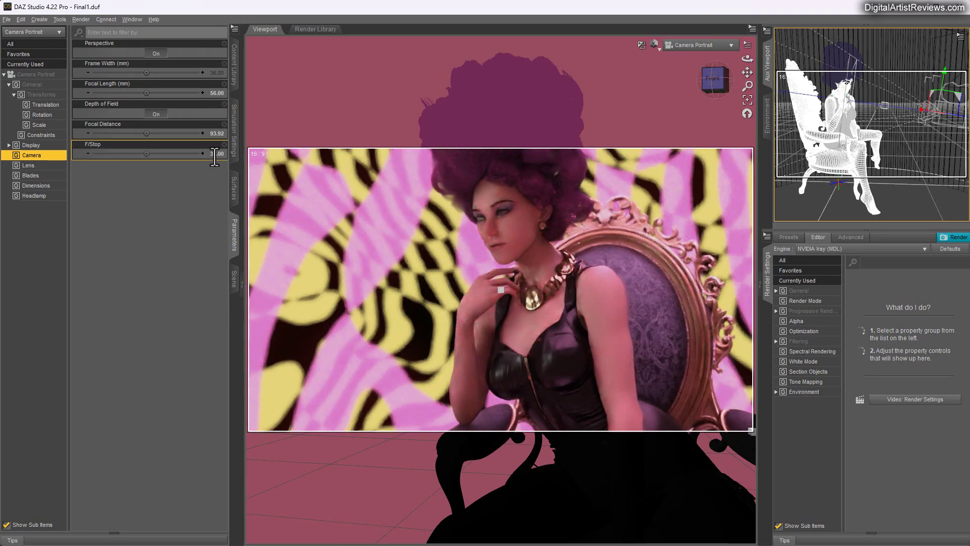